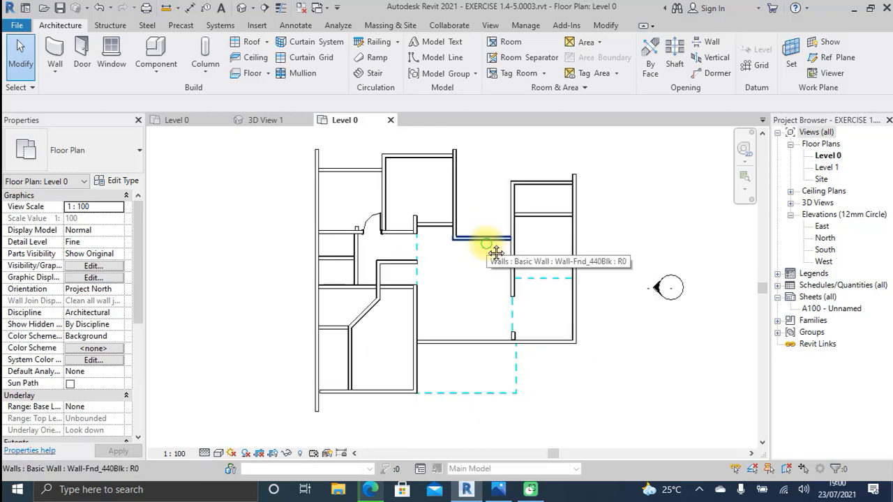
# Examine the wall layout and rooms of the Level 0 floor plan to see where doors are needed
pyautogui.moveTo(474, 254); pyautogui.dragTo(493, 250, button='middle')
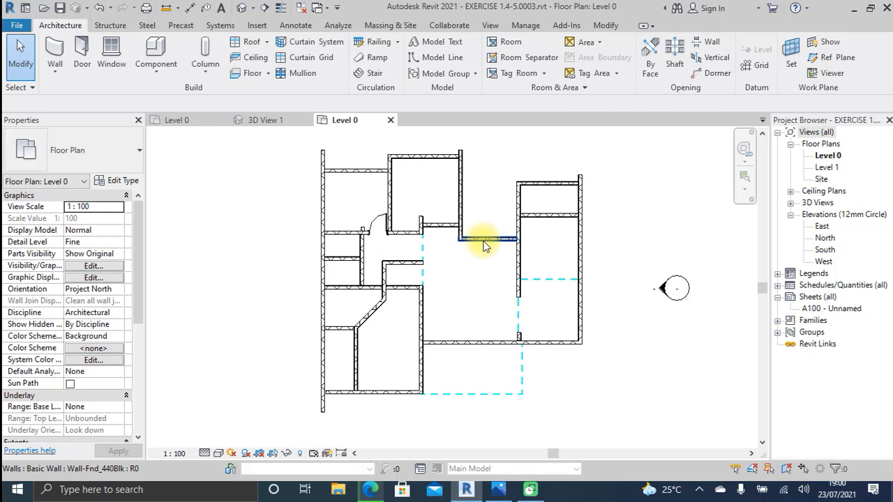
pyautogui.middleClick(492, 244)
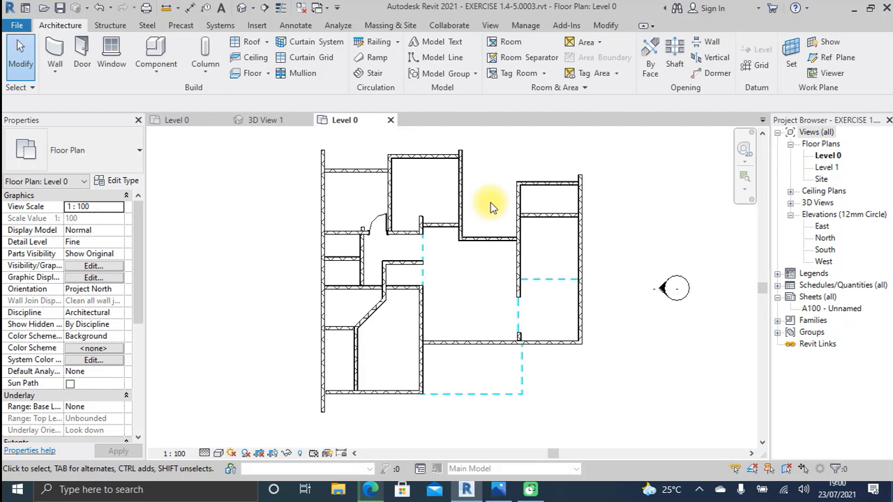
pyautogui.scroll(3, 369, 259)
pyautogui.press('alt')
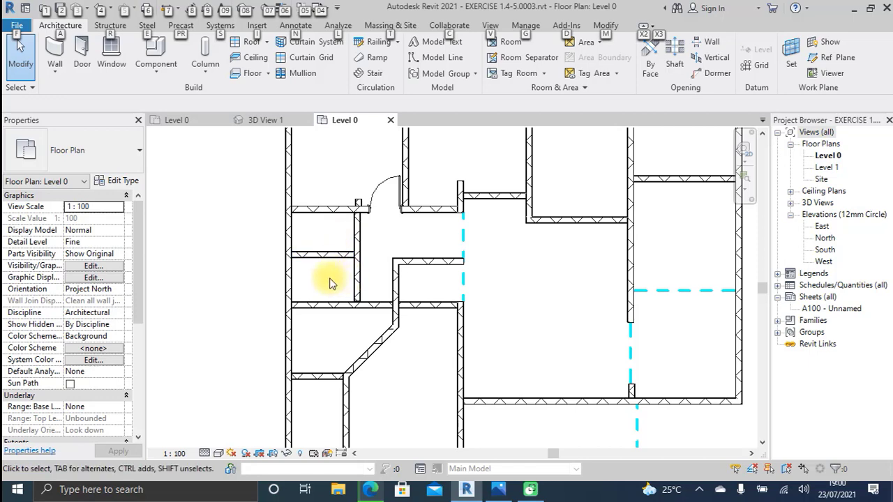
pyautogui.moveTo(332, 281); pyautogui.dragTo(424, 319, button='middle')
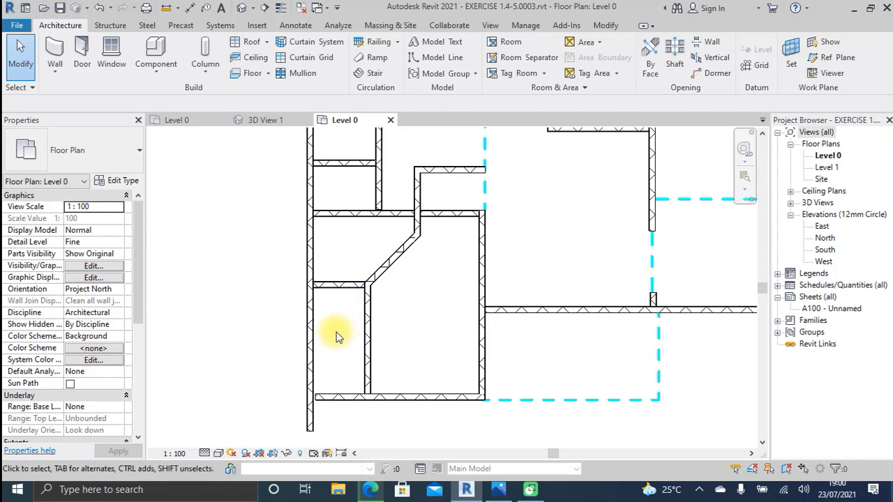
pyautogui.scroll(-2, 341, 332)
pyautogui.moveTo(341, 332); pyautogui.dragTo(295, 335, button='middle')
pyautogui.scroll(-1, 478, 300)
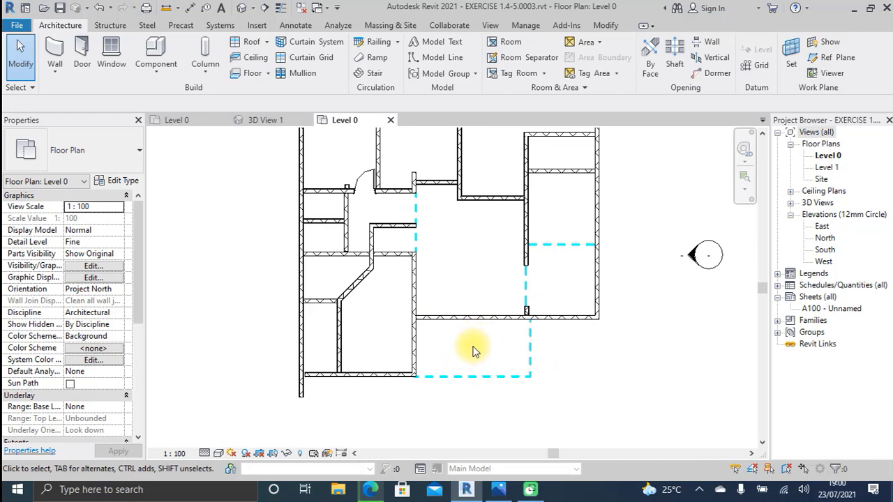
pyautogui.moveTo(457, 274)
pyautogui.mouseDown(button='middle')
pyautogui.moveTo(431, 299)
pyautogui.moveTo(442, 305)
pyautogui.mouseUp(button='middle')
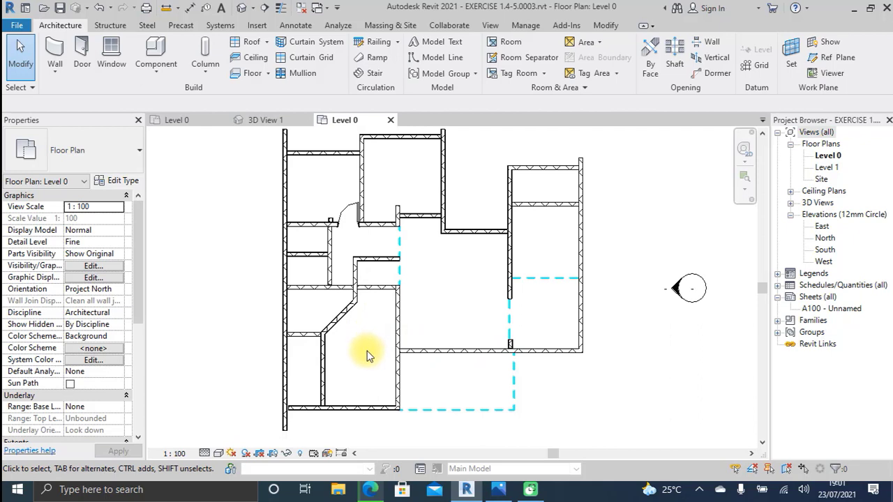
pyautogui.scroll(2, 307, 338)
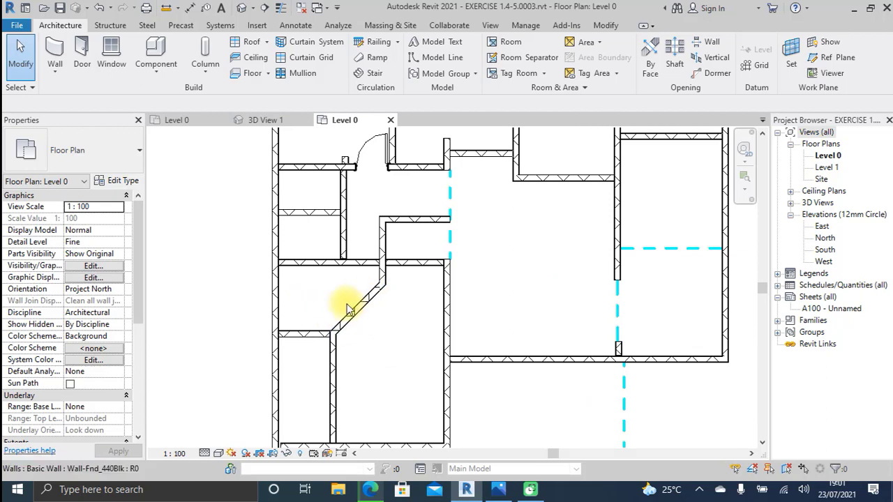
pyautogui.moveTo(303, 354); pyautogui.dragTo(314, 277, button='middle')
pyautogui.scroll(-1, 314, 277)
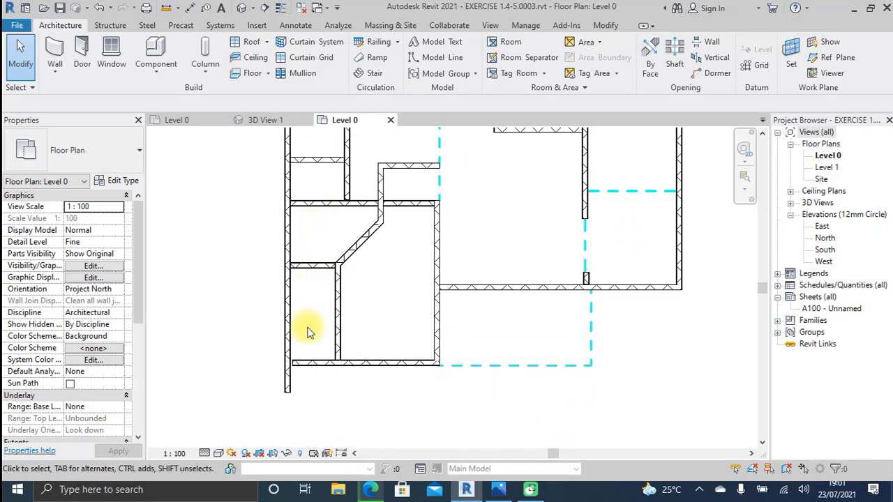
pyautogui.moveTo(313, 289); pyautogui.dragTo(305, 390, button='middle')
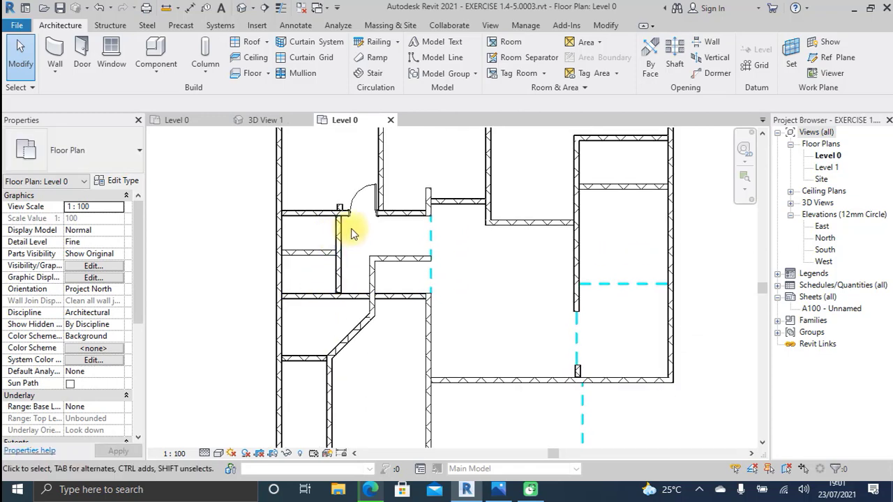
# Select the existing interior door in the hallway wall and inspect its placement among the surrounding rooms
pyautogui.click(372, 217)
pyautogui.moveTo(425, 223); pyautogui.dragTo(409, 251, button='middle')
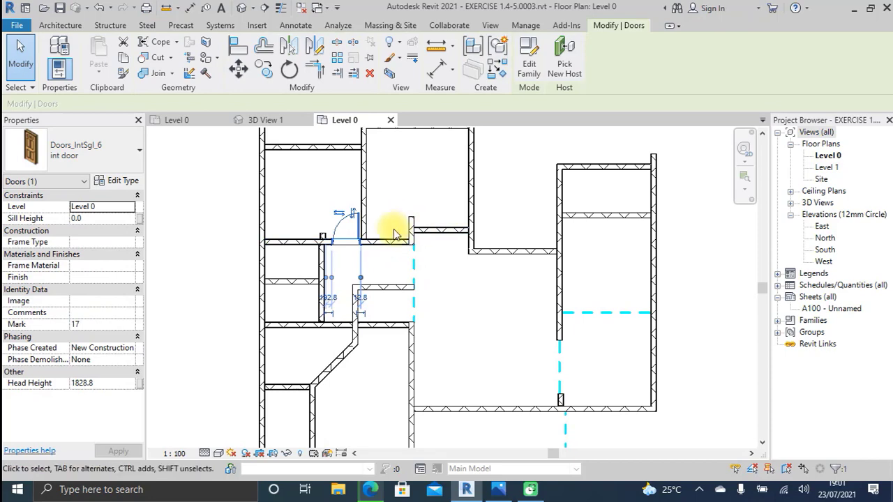
pyautogui.scroll(1, 388, 225)
pyautogui.moveTo(393, 175); pyautogui.dragTo(389, 191, button='middle')
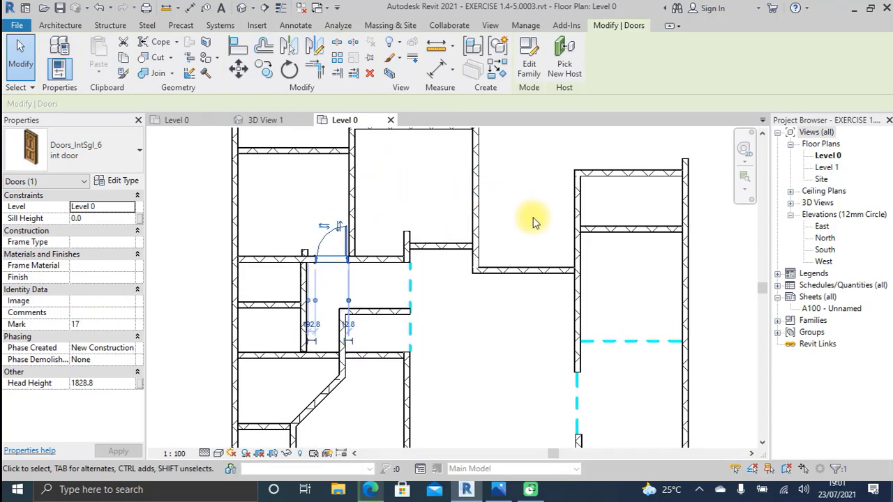
pyautogui.scroll(-2, 558, 251)
pyautogui.moveTo(558, 251); pyautogui.dragTo(538, 233, button='middle')
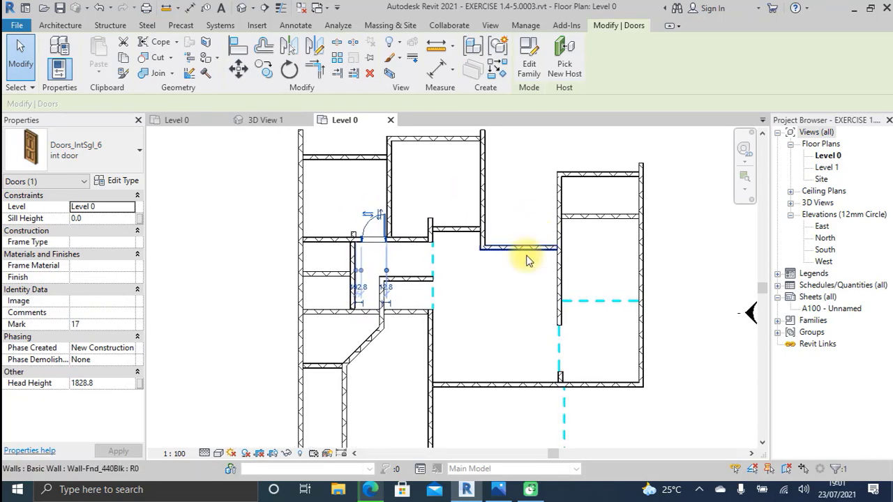
pyautogui.scroll(-1, 433, 196)
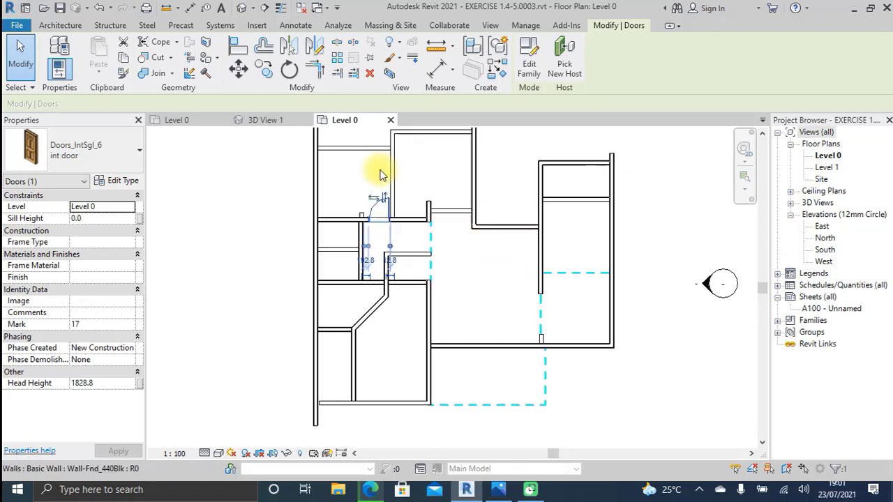
# Start placing a door and choose the Doors_ExtDbl_2 type 1510x2110mm
pyautogui.click(70, 28)
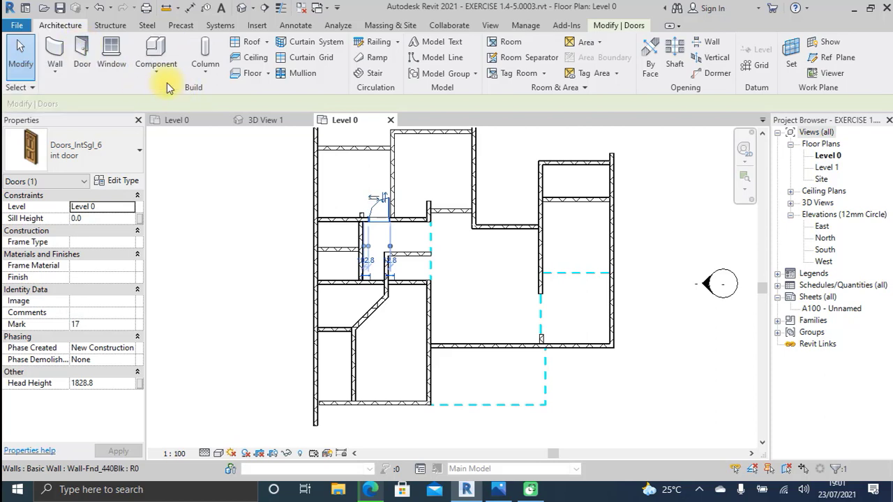
pyautogui.click(81, 47)
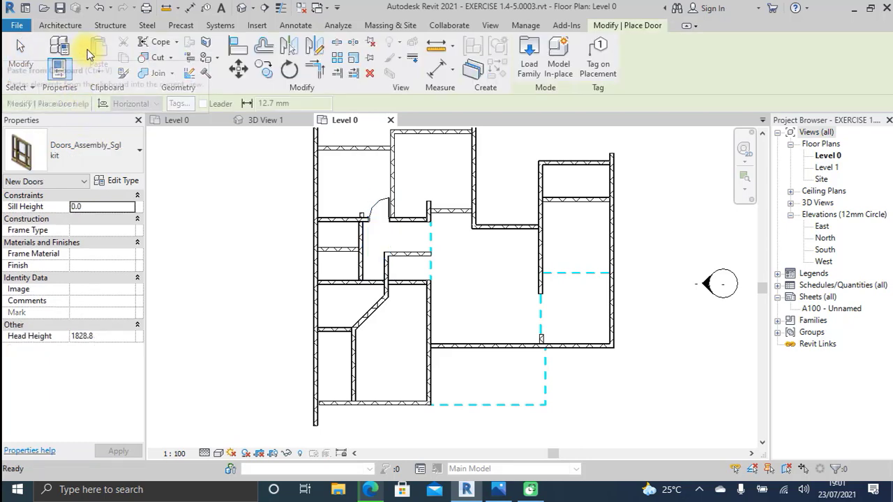
pyautogui.click(140, 152)
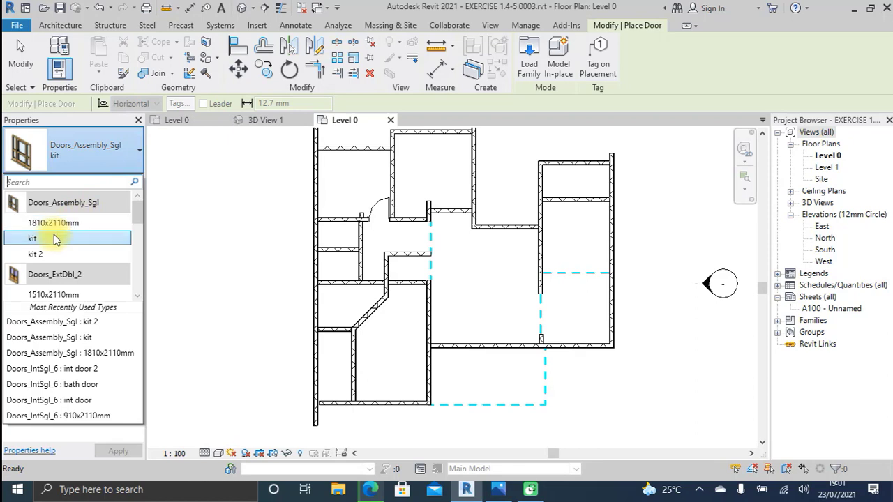
pyautogui.scroll(-3, 61, 252)
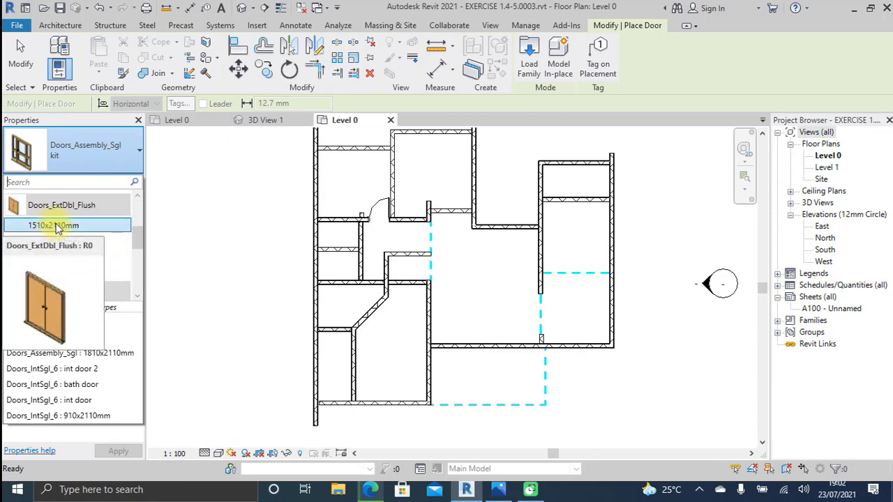
pyautogui.scroll(3, 48, 222)
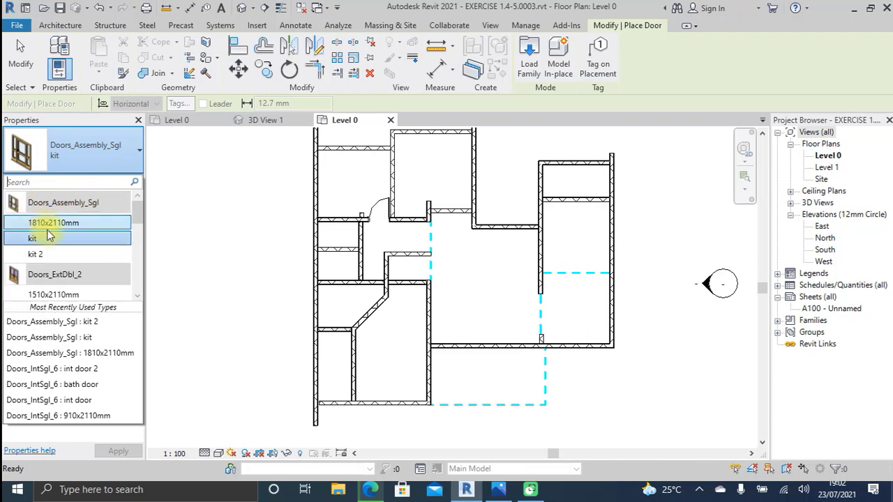
pyautogui.scroll(-1, 61, 206)
pyautogui.scroll(-1, 61, 206)
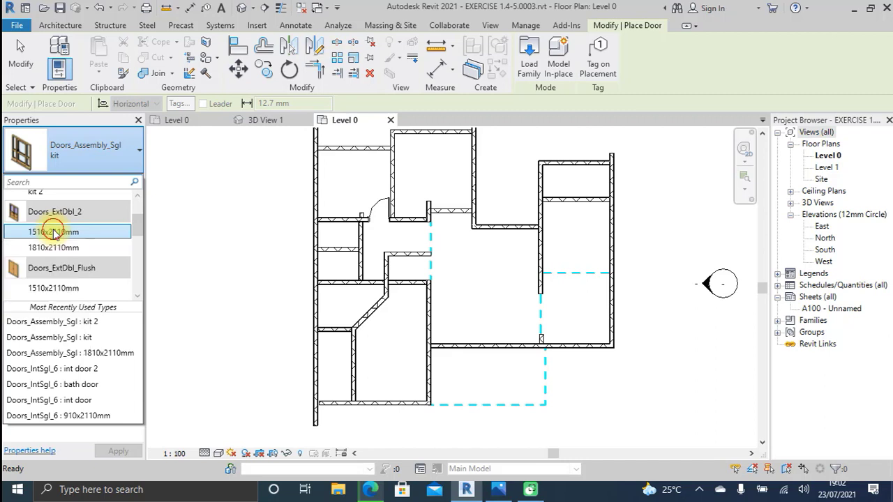
pyautogui.click(55, 232)
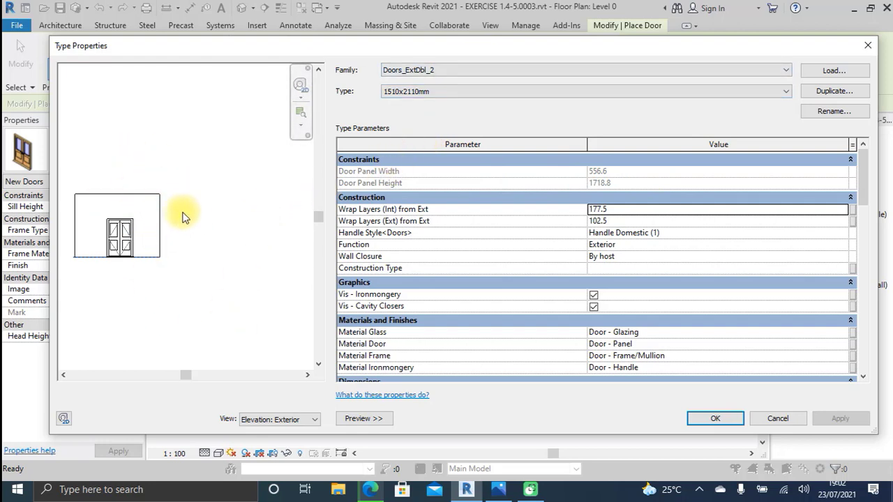
# Preview the Doors_ExtDbl_2 door type in 3D View: {3D}1 and examine its panels and handles up close
pyautogui.moveTo(183, 215); pyautogui.dragTo(227, 220, button='middle')
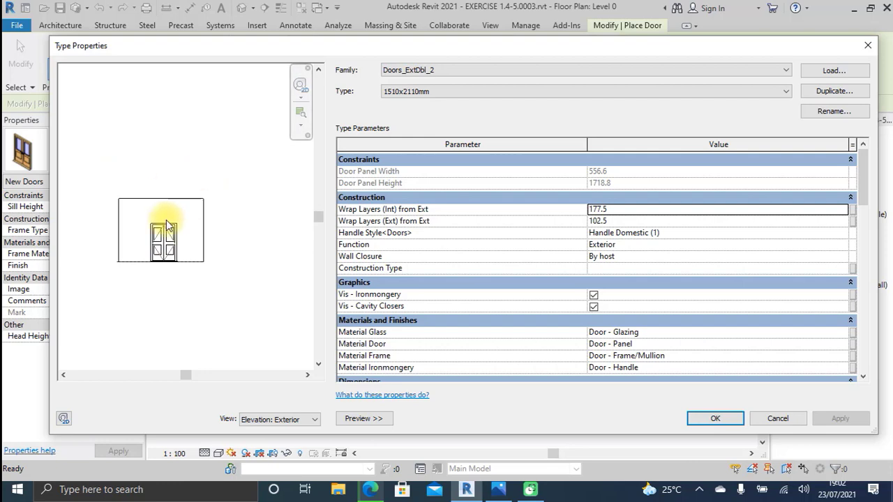
pyautogui.scroll(2, 155, 243)
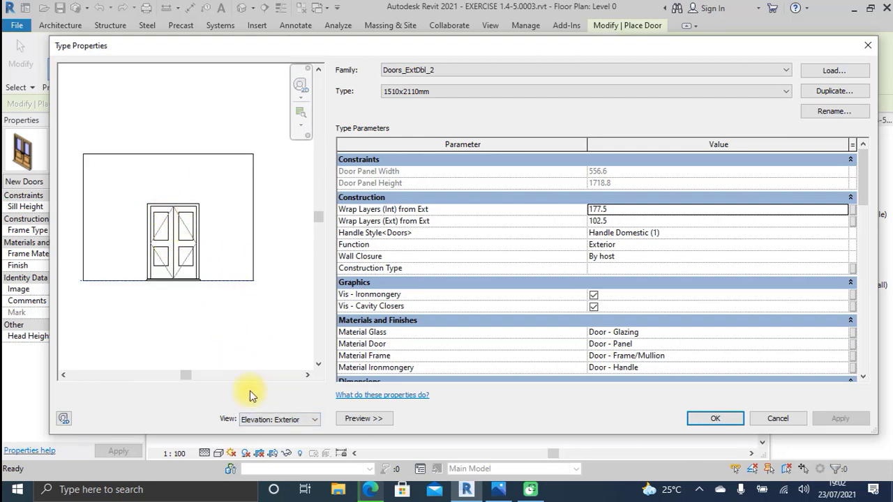
pyautogui.moveTo(252, 253); pyautogui.dragTo(230, 269, button='middle')
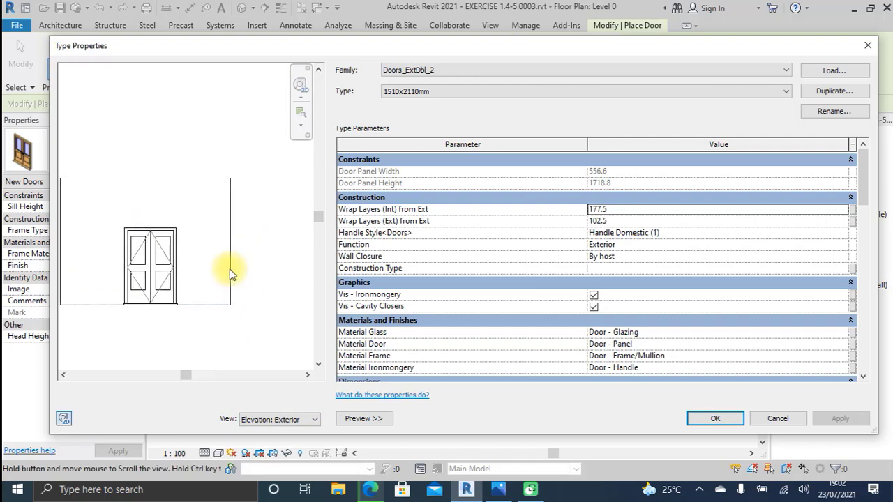
pyautogui.click(297, 418)
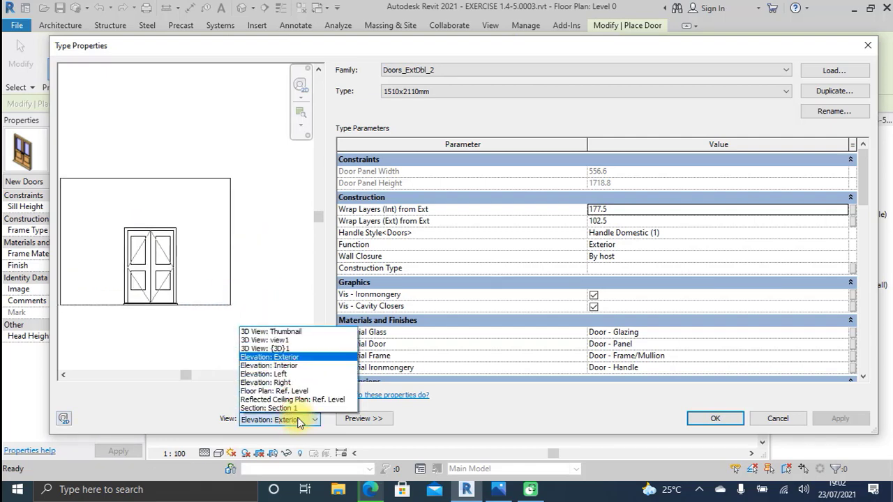
pyautogui.click(292, 348)
pyautogui.scroll(2, 254, 281)
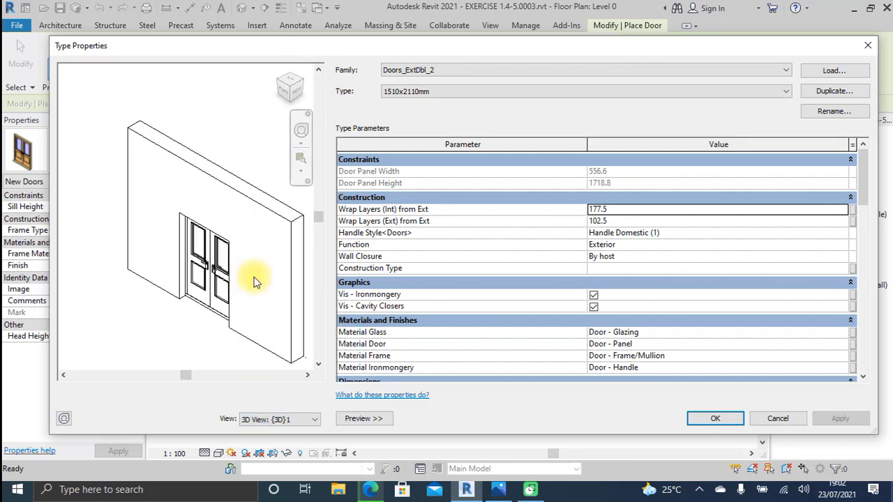
pyautogui.scroll(2, 254, 281)
pyautogui.scroll(3, 185, 259)
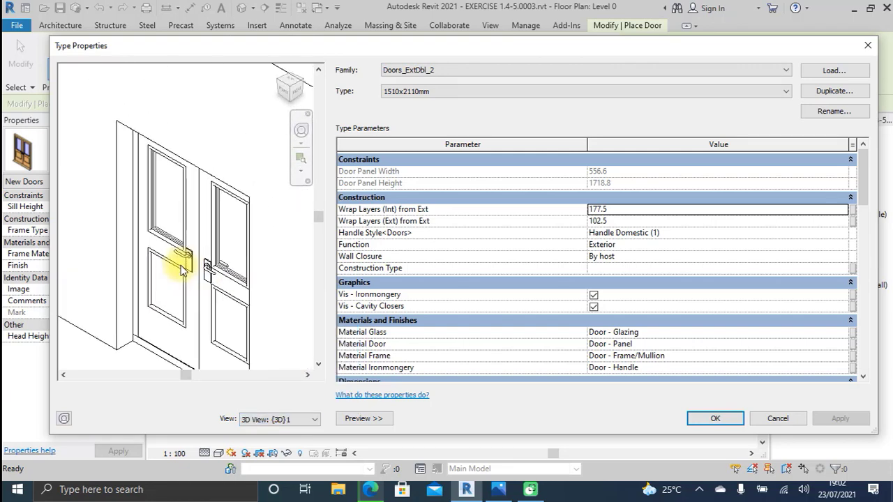
pyautogui.moveTo(185, 259); pyautogui.dragTo(194, 227, button='middle')
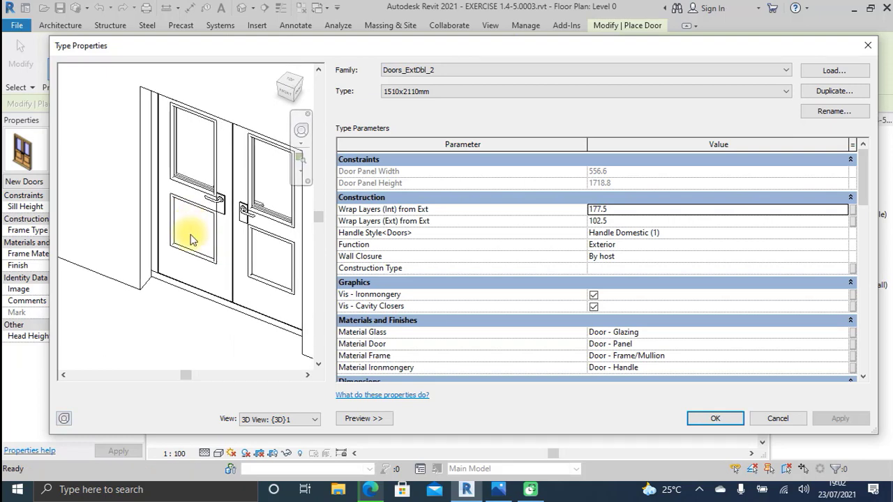
pyautogui.moveTo(220, 228); pyautogui.dragTo(161, 229, button='middle')
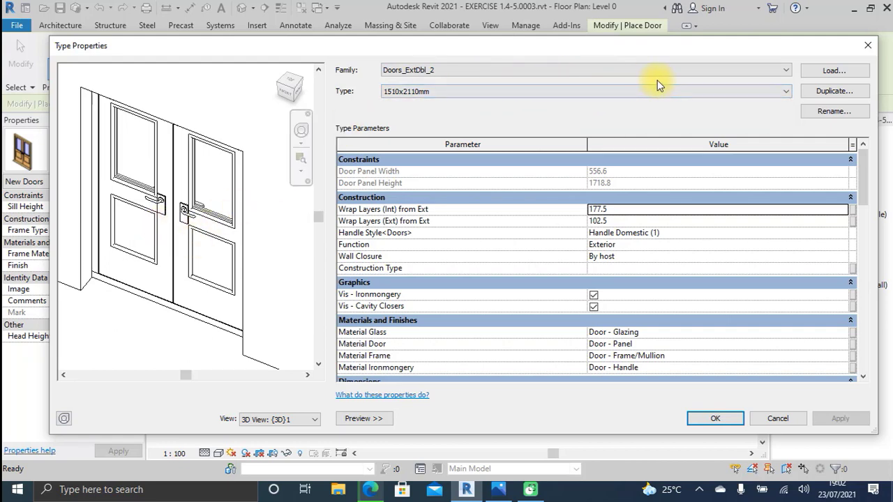
# Start loading another door family and browse to the External Doors folder inside the UK library's Doors folder
pyautogui.click(533, 70)
pyautogui.click(535, 69)
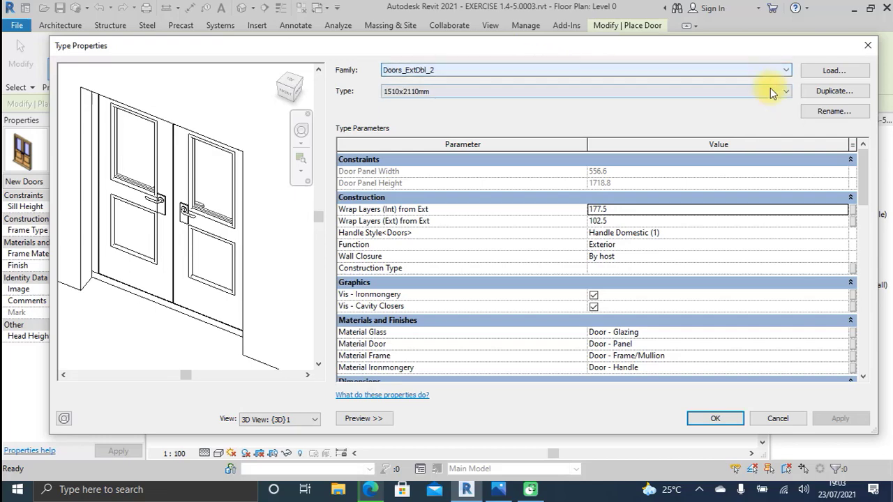
pyautogui.click(824, 76)
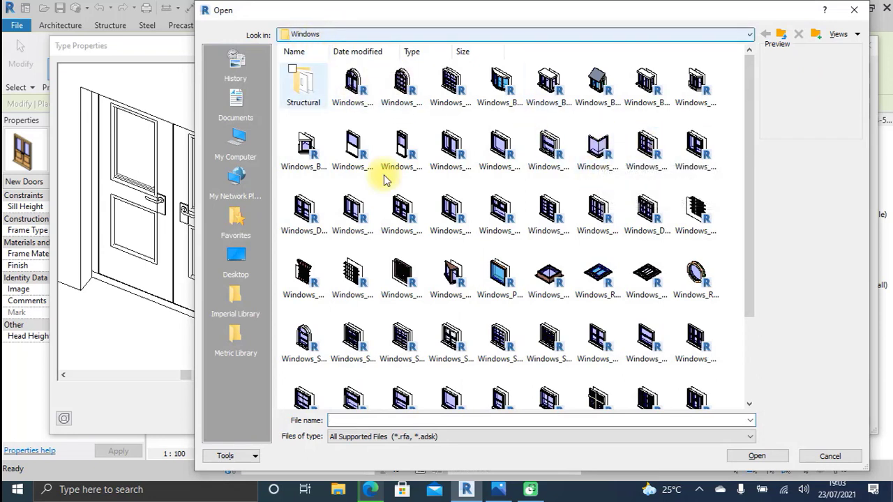
pyautogui.click(422, 34)
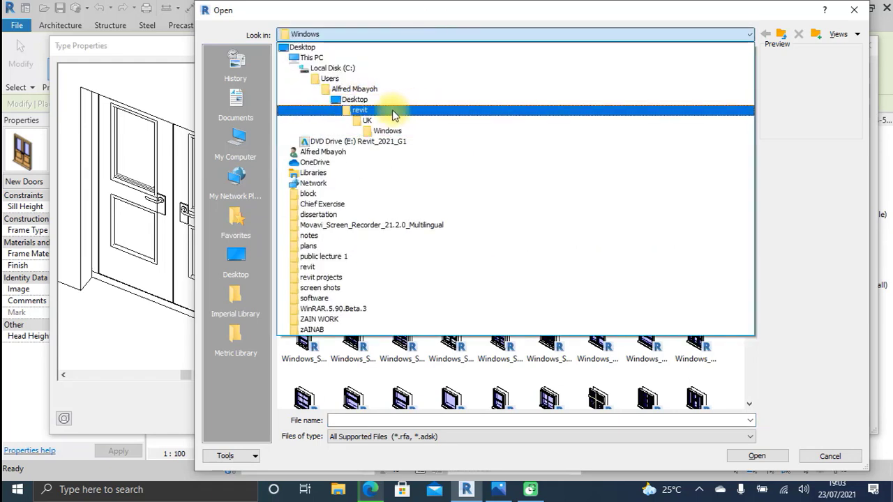
pyautogui.click(384, 122)
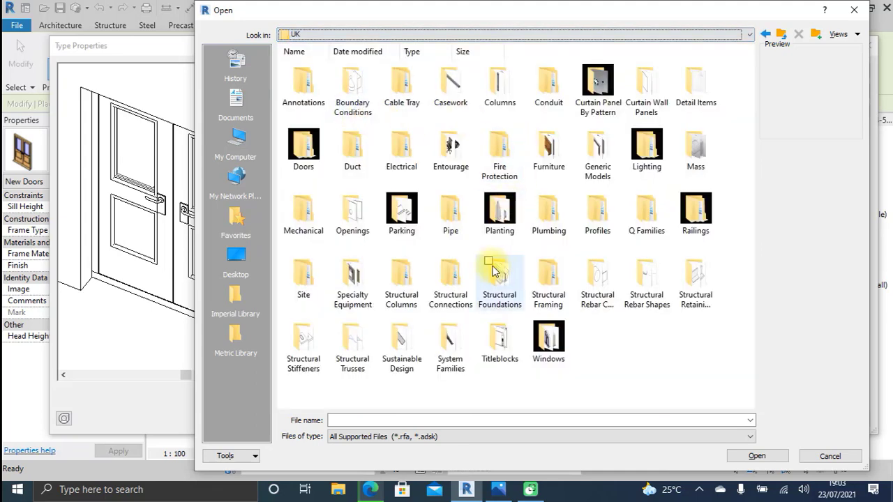
pyautogui.doubleClick(311, 142)
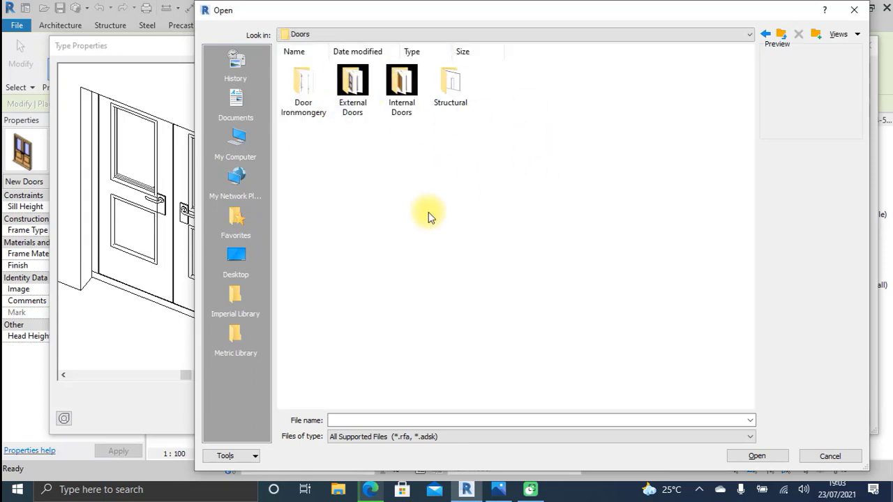
pyautogui.doubleClick(356, 86)
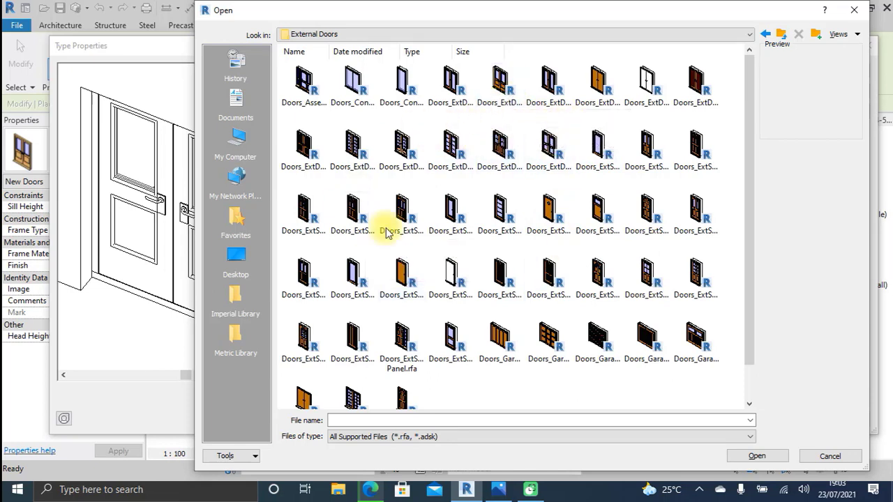
# Show the External Doors files as large icons and load the Doors_ExtSgl_w-Side Panel.rfa family
pyautogui.rightClick(527, 128)
pyautogui.moveTo(488, 132)
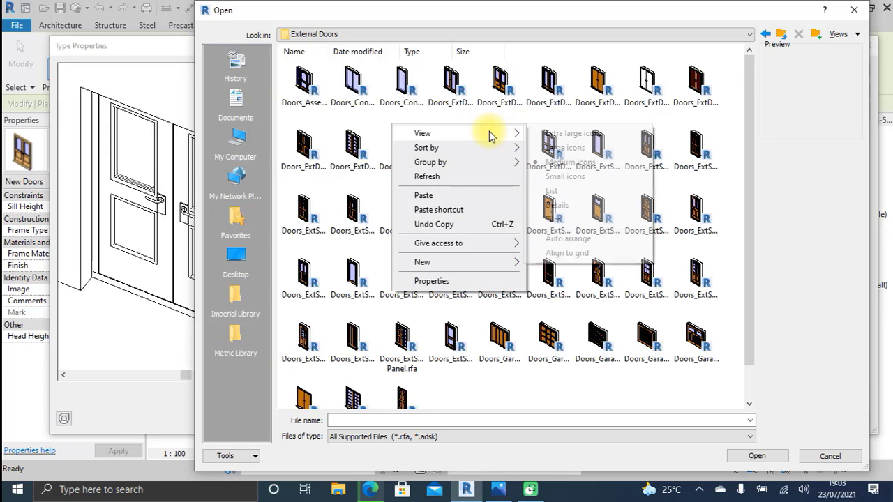
pyautogui.click(565, 148)
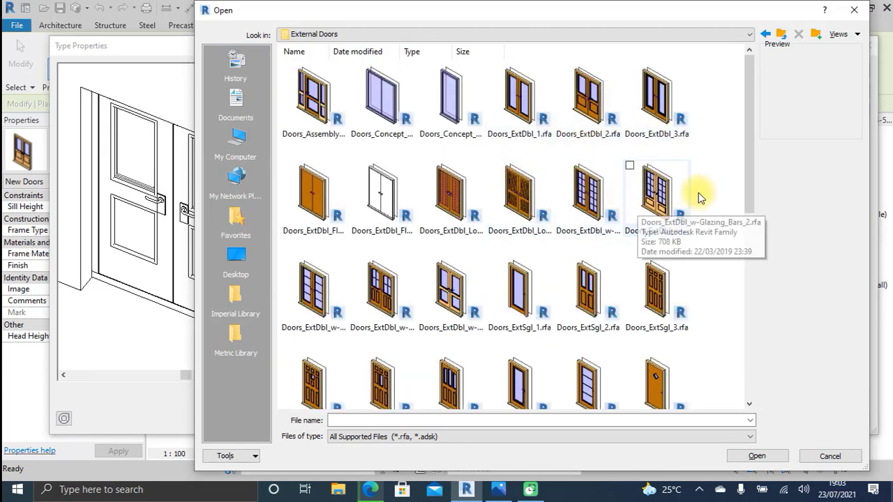
pyautogui.moveTo(749, 104); pyautogui.dragTo(739, 307)
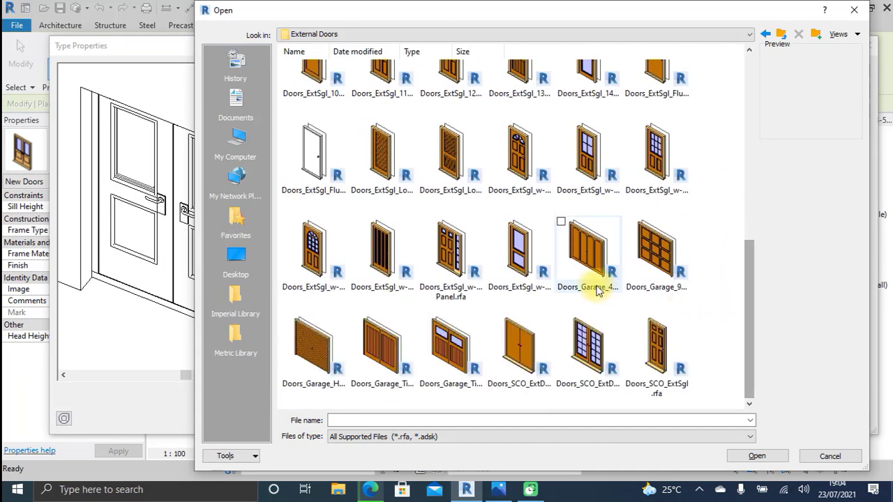
pyautogui.click(451, 251)
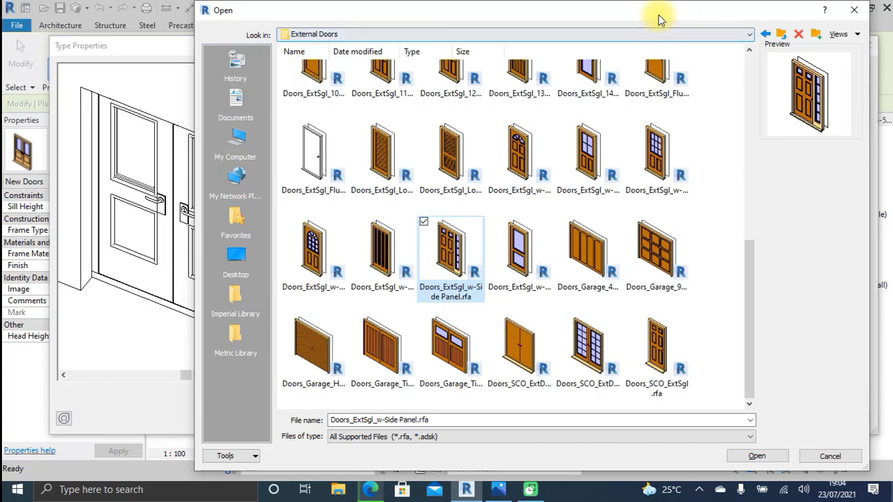
pyautogui.moveTo(662, 16); pyautogui.dragTo(469, 18)
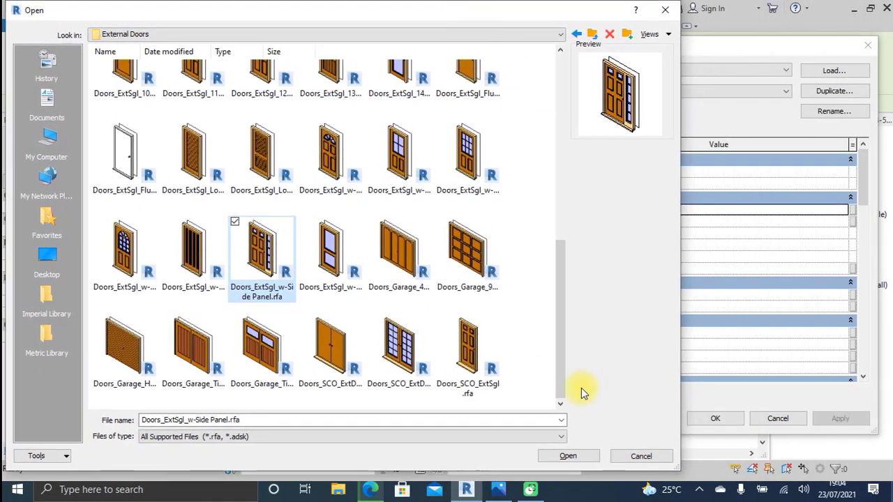
pyautogui.click(568, 456)
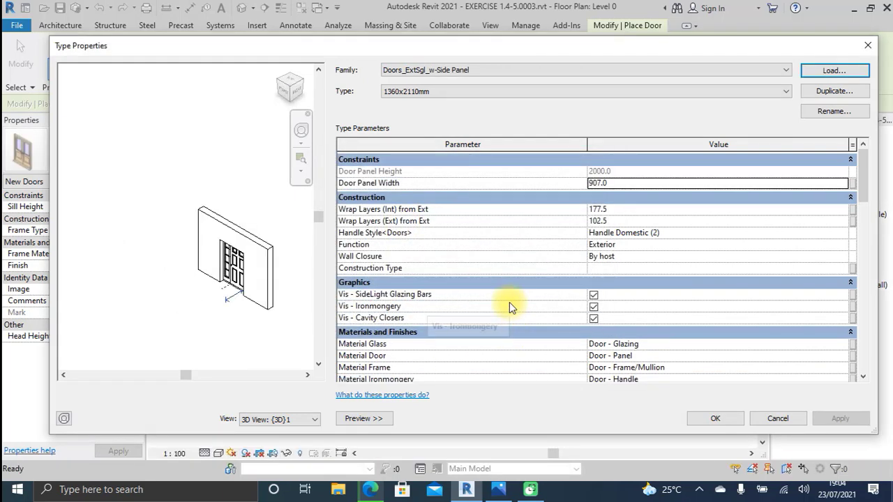
# Preview the side-panel door up close and duplicate its 1360x2110mm type under the name ENT. DR
pyautogui.scroll(4, 235, 261)
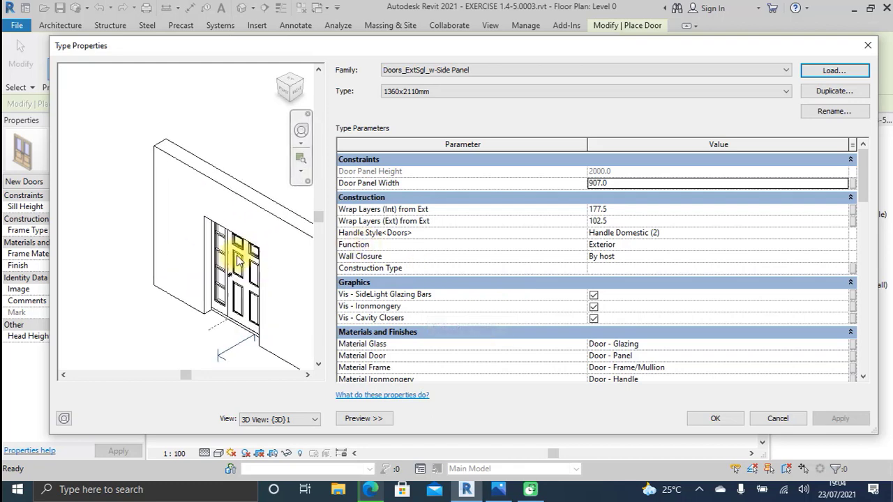
pyautogui.scroll(2, 236, 260)
pyautogui.moveTo(236, 261); pyautogui.dragTo(228, 188, button='middle')
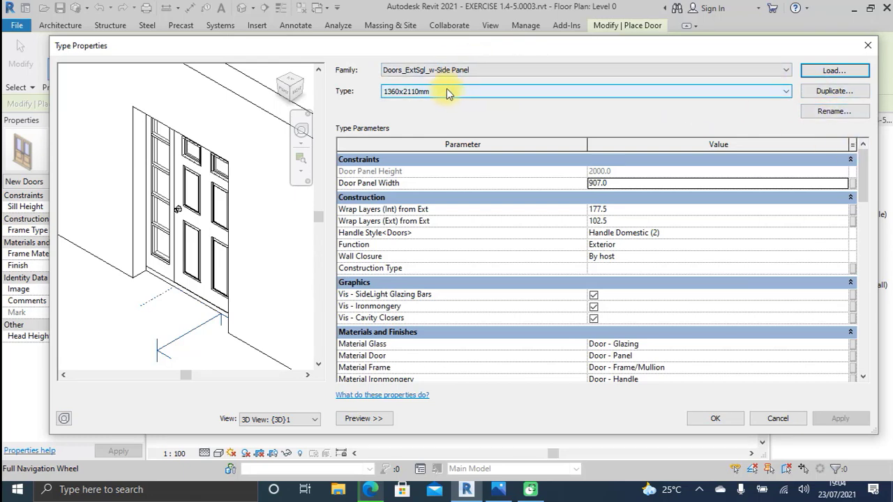
pyautogui.click(834, 91)
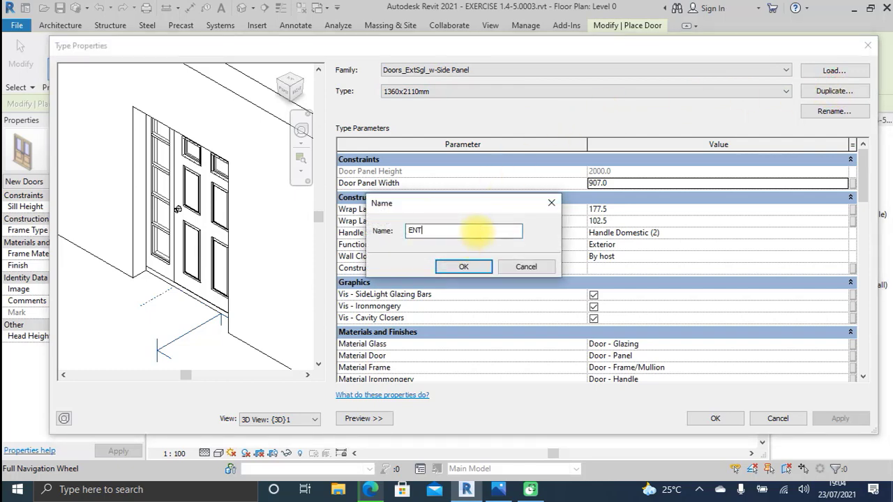
pyautogui.write('ENT. DR')
pyautogui.click(460, 270)
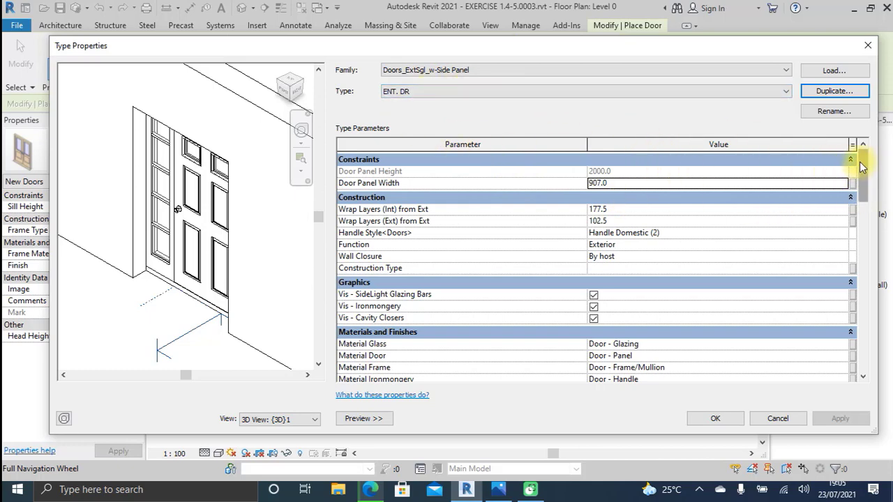
# Set the ENT. DR type's height to 2200 and width to 1500, and accept the type properties
pyautogui.moveTo(863, 168); pyautogui.dragTo(865, 261)
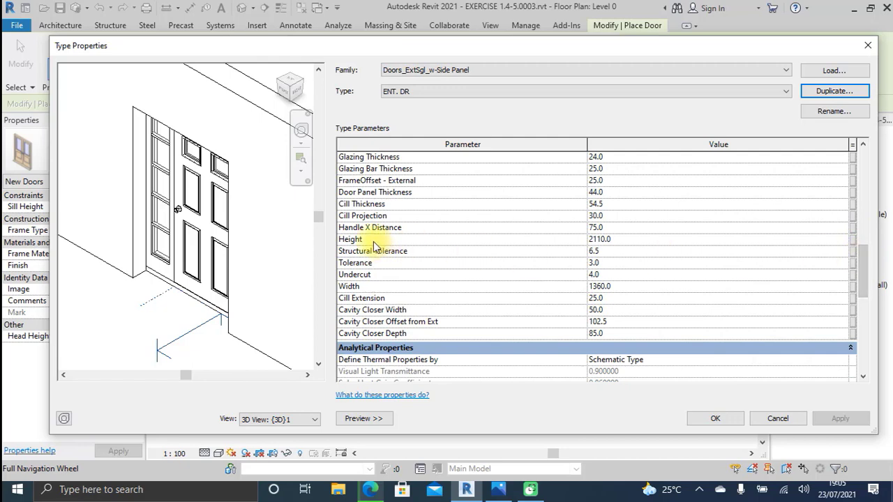
pyautogui.click(619, 240)
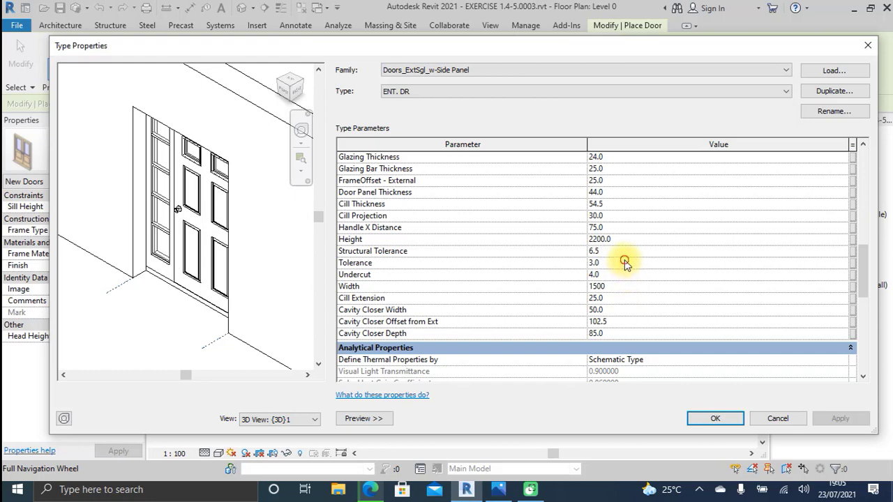
pyautogui.click(624, 263)
pyautogui.scroll(-2, 657, 318)
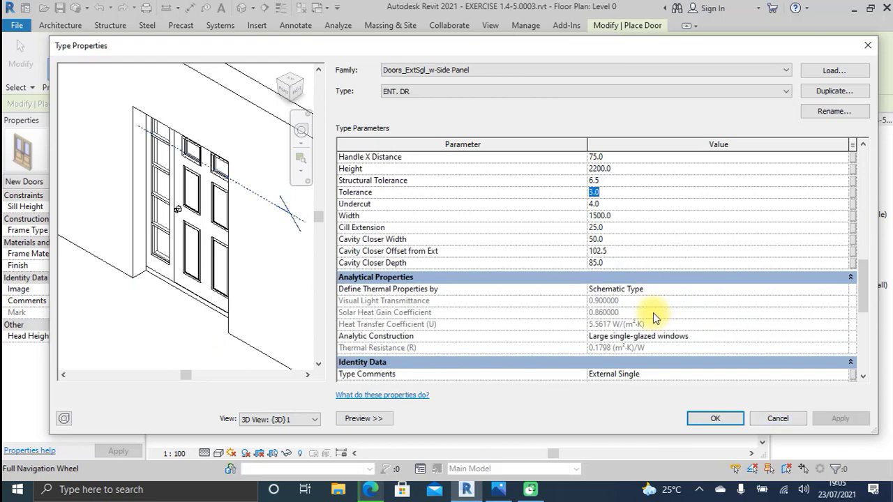
pyautogui.moveTo(419, 237); pyautogui.dragTo(513, 276)
pyautogui.scroll(1, 418, 234)
pyautogui.scroll(-5, 457, 275)
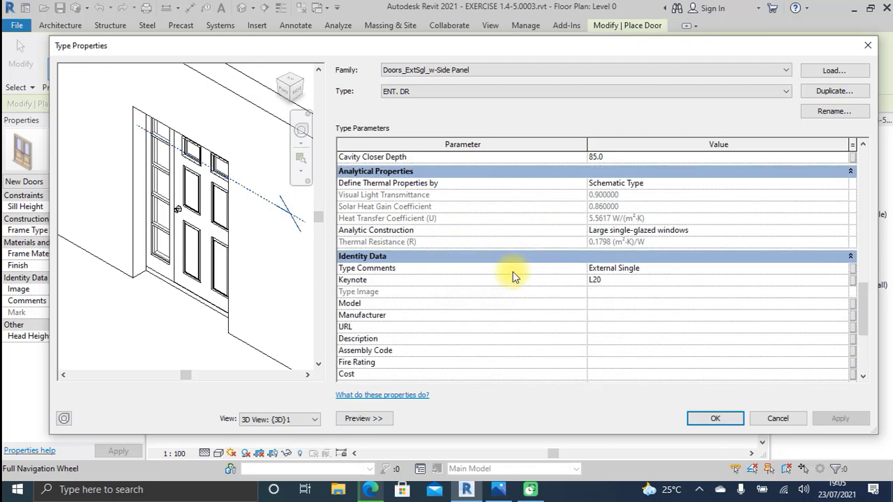
pyautogui.click(708, 420)
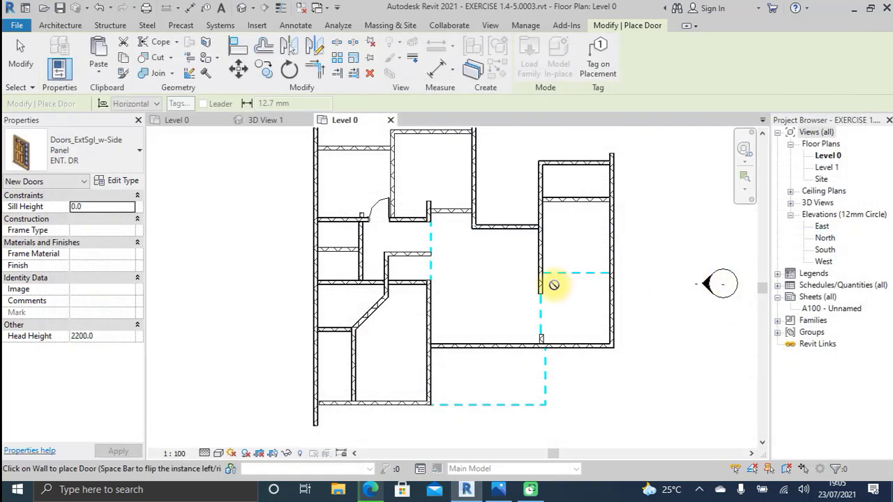
# Place the ENT. DR door in the southern exterior wall, about 2800 mm from the adjoining wall to the west
pyautogui.scroll(2, 518, 345)
pyautogui.scroll(3, 518, 346)
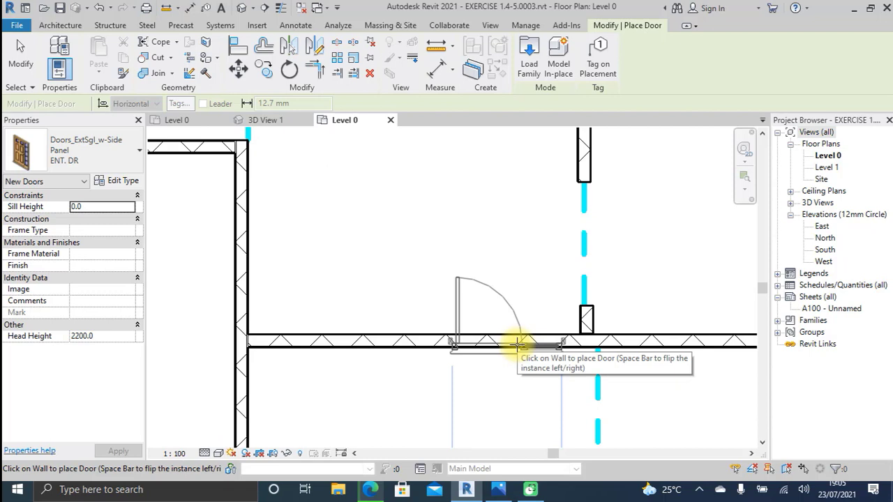
pyautogui.click(519, 343)
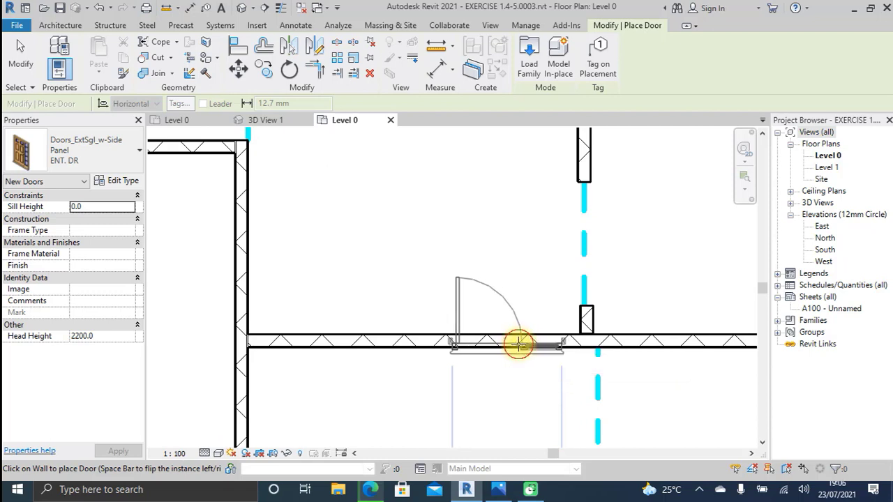
# Examine the placed entrance door's swing, glazed side panel and frame within the wall opening
pyautogui.scroll(1, 513, 352)
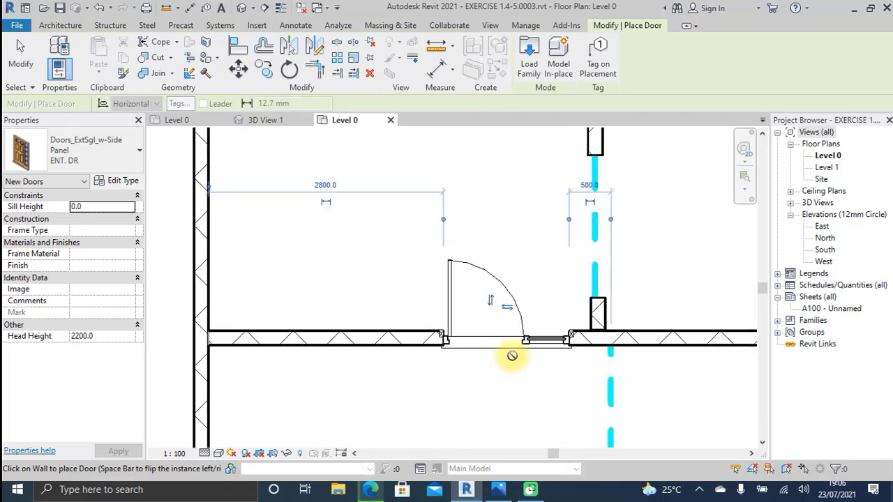
pyautogui.scroll(1, 512, 356)
pyautogui.scroll(1, 514, 353)
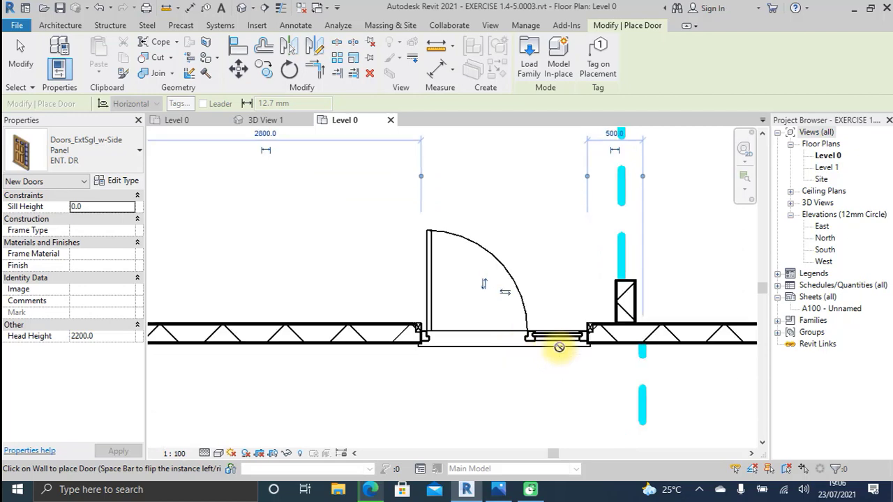
pyautogui.scroll(-1, 572, 335)
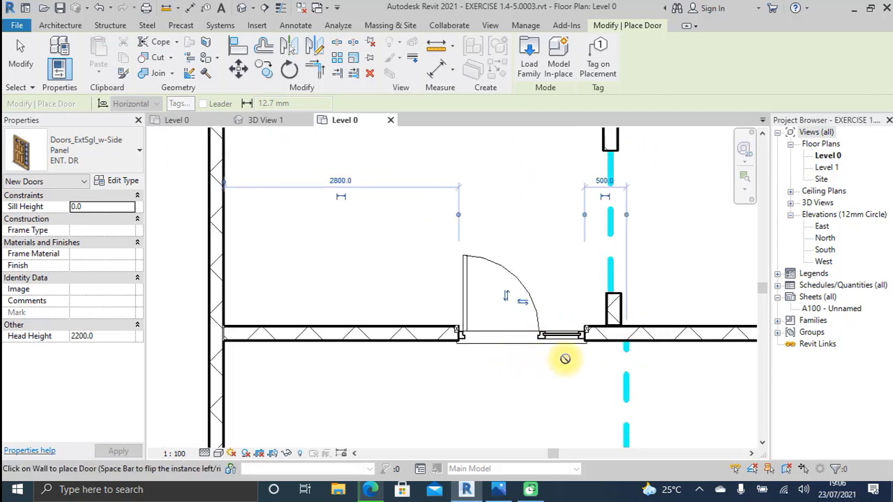
pyautogui.scroll(2, 565, 359)
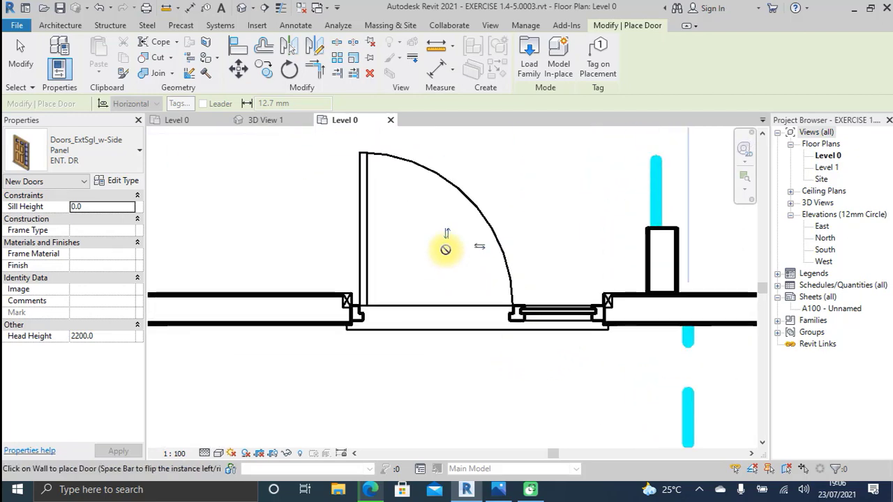
pyautogui.scroll(-2, 531, 313)
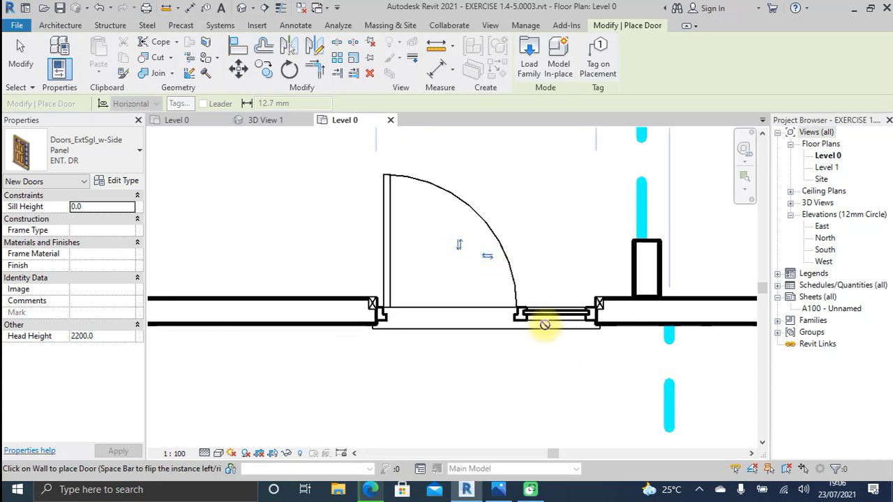
pyautogui.scroll(2, 463, 281)
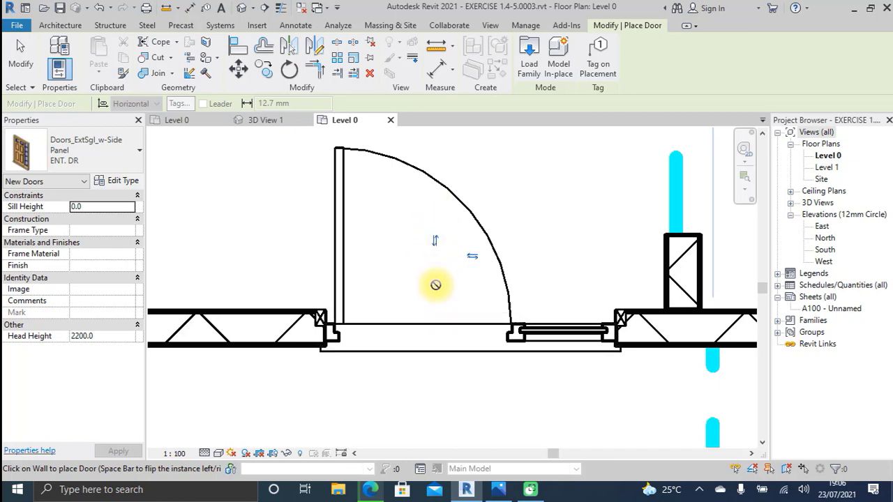
pyautogui.scroll(-1, 436, 285)
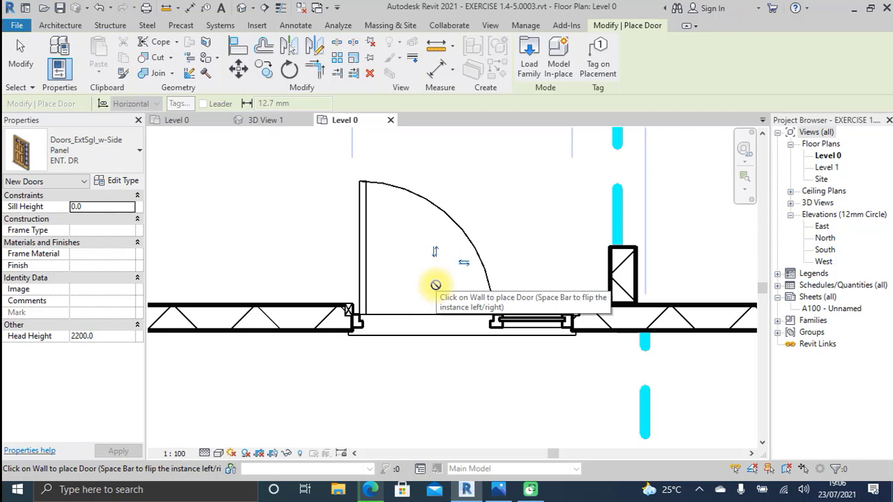
# End door placement, try the entrance door's facing outward and back, and flip its hand so it hinges beside the short wall stub
pyautogui.press('Escape')
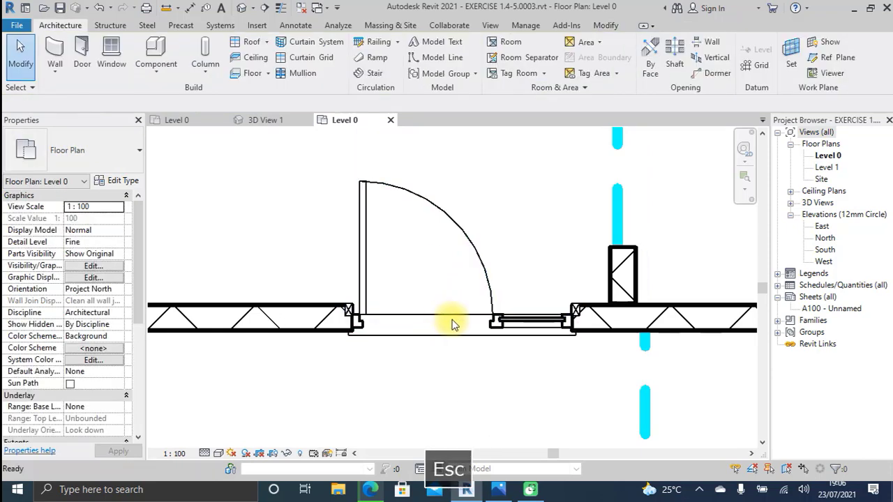
pyautogui.click(452, 325)
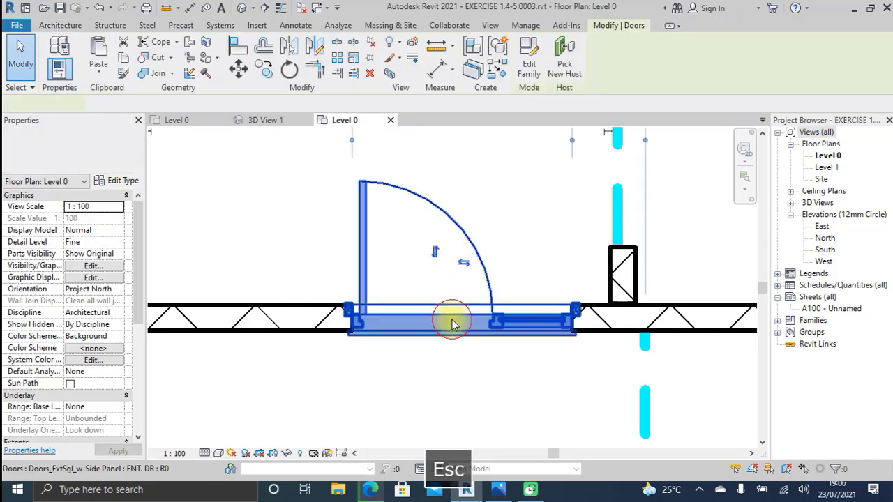
pyautogui.click(434, 255)
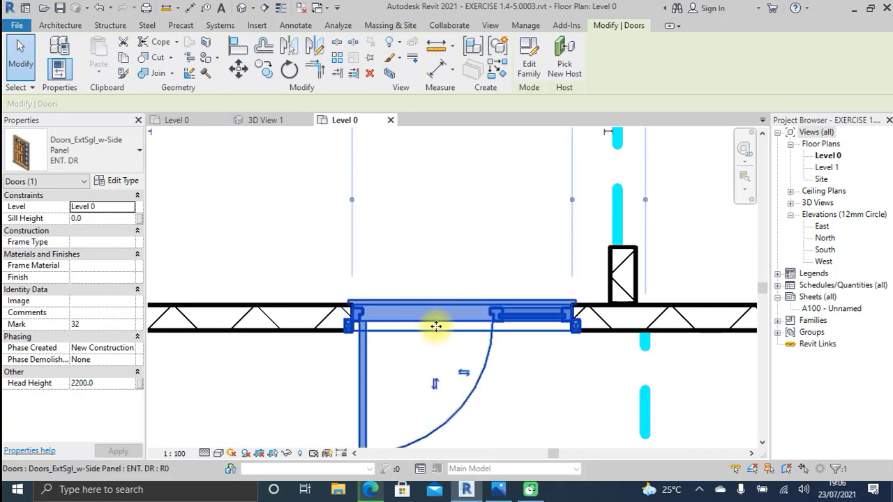
pyautogui.click(435, 385)
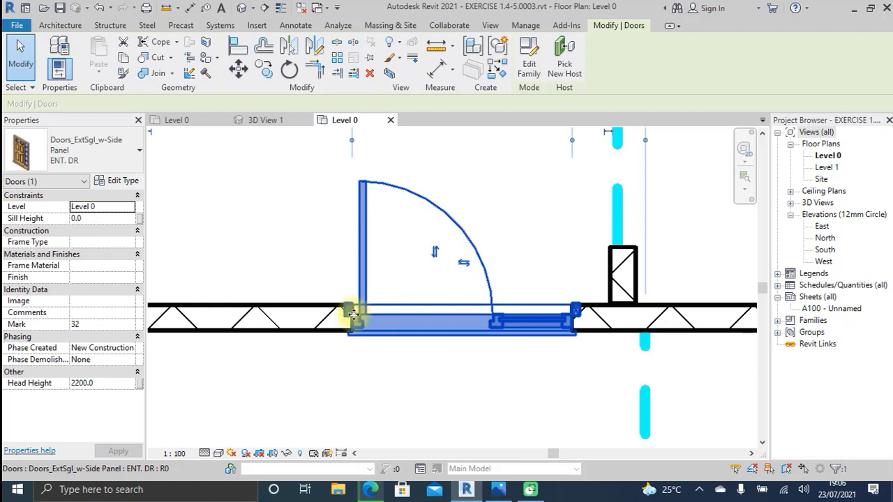
pyautogui.click(460, 266)
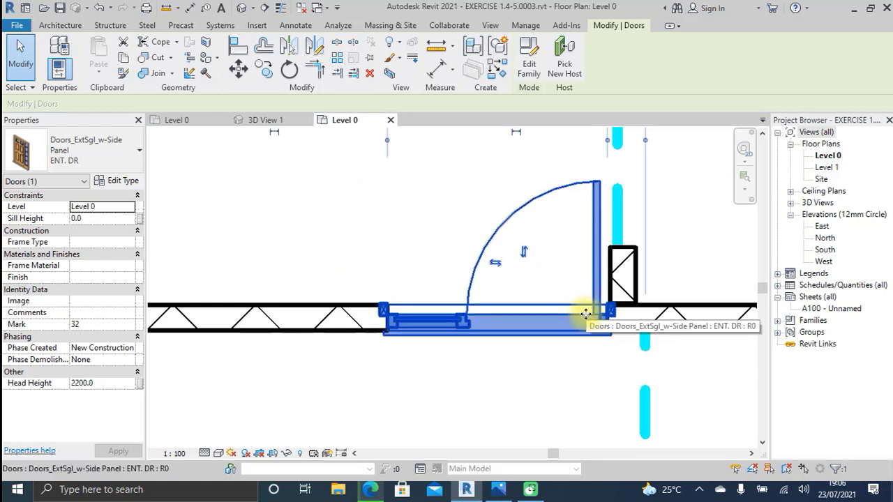
pyautogui.moveTo(575, 385); pyautogui.dragTo(514, 374, button='middle')
pyautogui.scroll(-1, 514, 374)
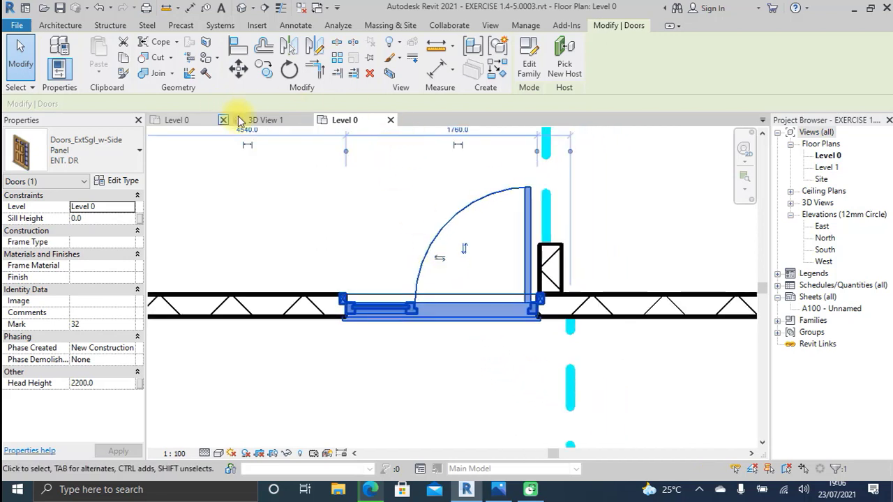
# Create a camera view from outside the building to the southwest, aimed at the entrance door
pyautogui.click(254, 8)
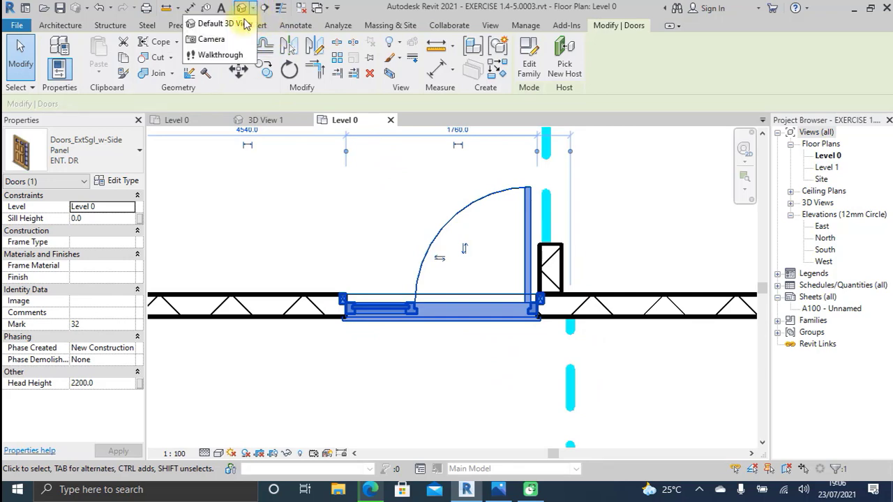
pyautogui.click(214, 38)
pyautogui.scroll(-2, 453, 142)
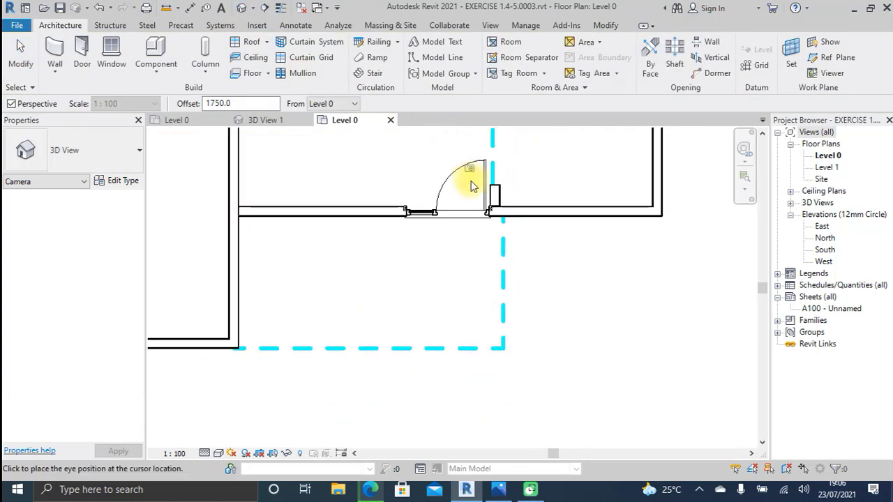
pyautogui.click(325, 376)
pyautogui.click(464, 218)
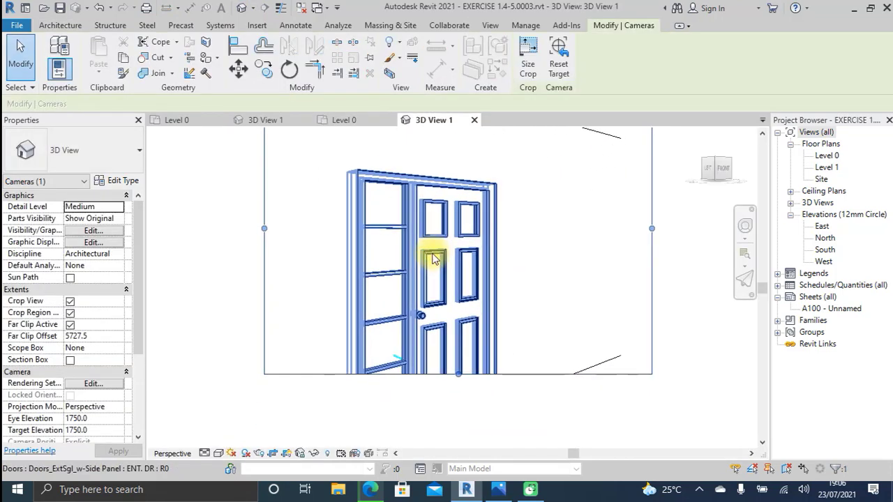
# Orient the camera view to look down on the whole building from its front-left corner and inspect the entrance door
pyautogui.click(715, 162)
pyautogui.moveTo(518, 316); pyautogui.dragTo(523, 308, button='middle')
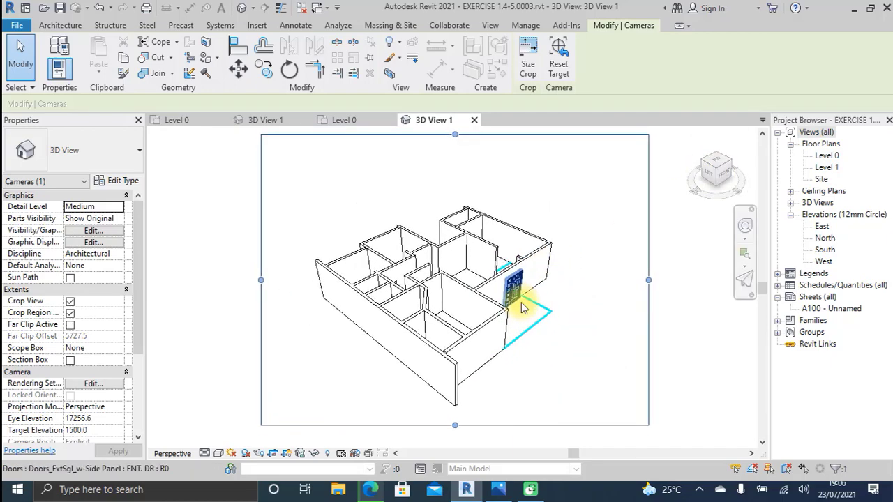
pyautogui.scroll(4, 522, 305)
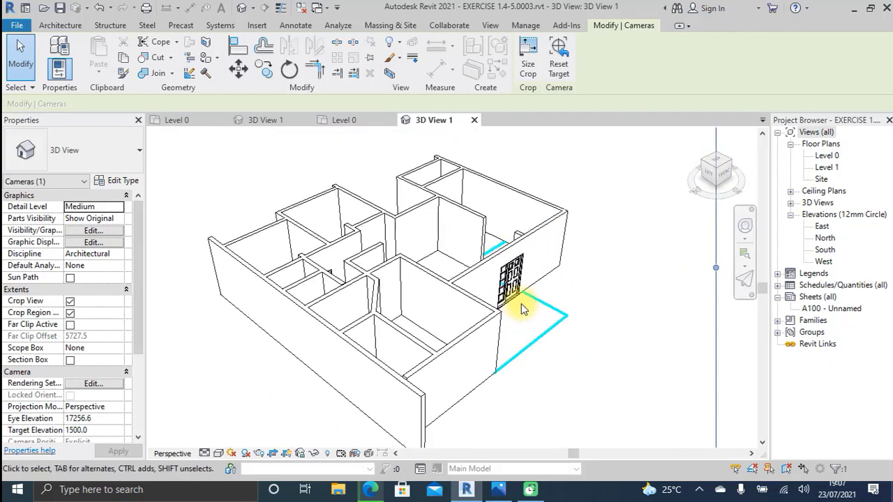
# Orient the camera view to face the entrance door's outer side up close and set the visual style to Realistic
pyautogui.keyDown('shift'); pyautogui.moveTo(526, 296); pyautogui.dragTo(471, 235, button='middle'); pyautogui.keyUp('shift')
pyautogui.scroll(3, 463, 317)
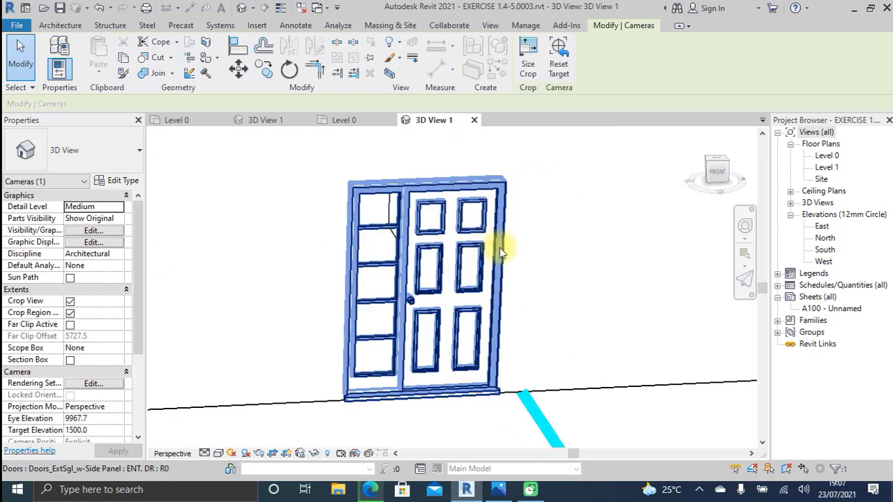
pyautogui.moveTo(604, 452); pyautogui.dragTo(567, 360, button='middle')
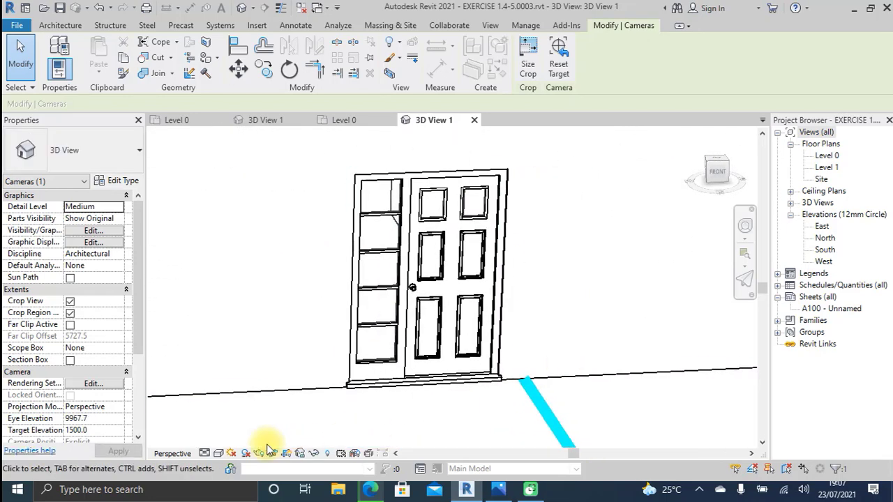
pyautogui.click(219, 454)
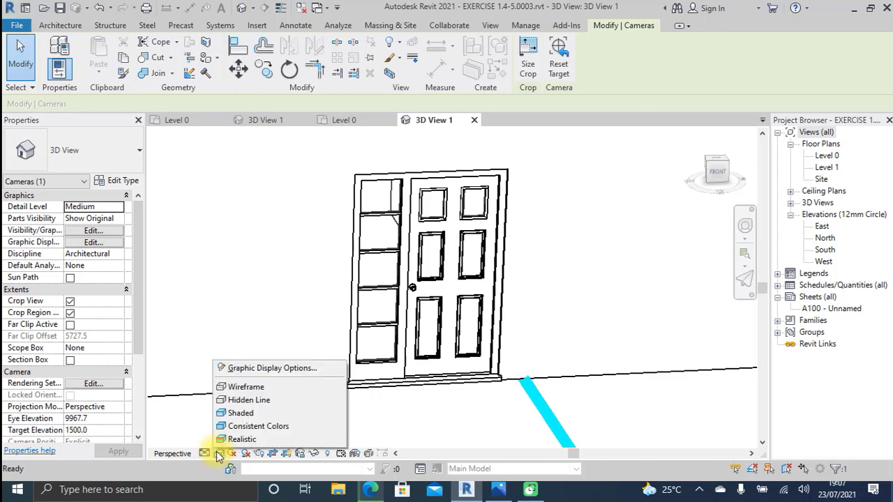
pyautogui.click(245, 439)
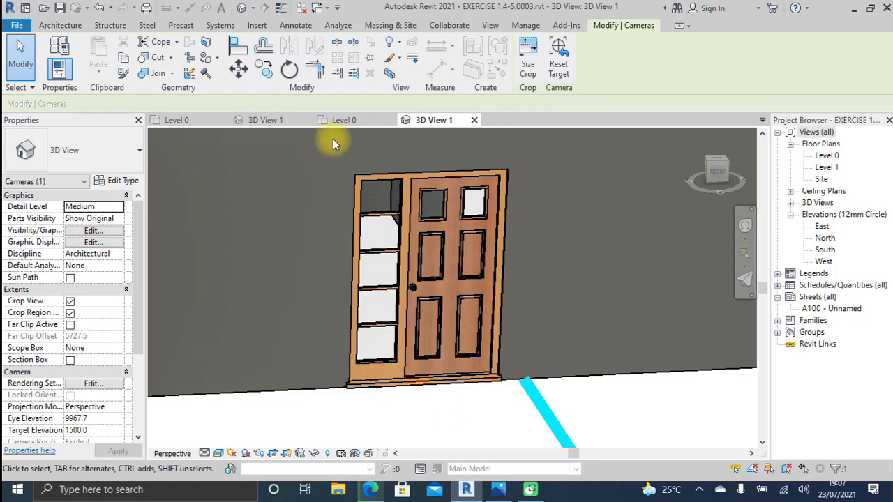
# Compare the entrance door's swing and side panel in the Level 0 plan with the realistic camera view
pyautogui.click(344, 120)
pyautogui.scroll(5, 401, 300)
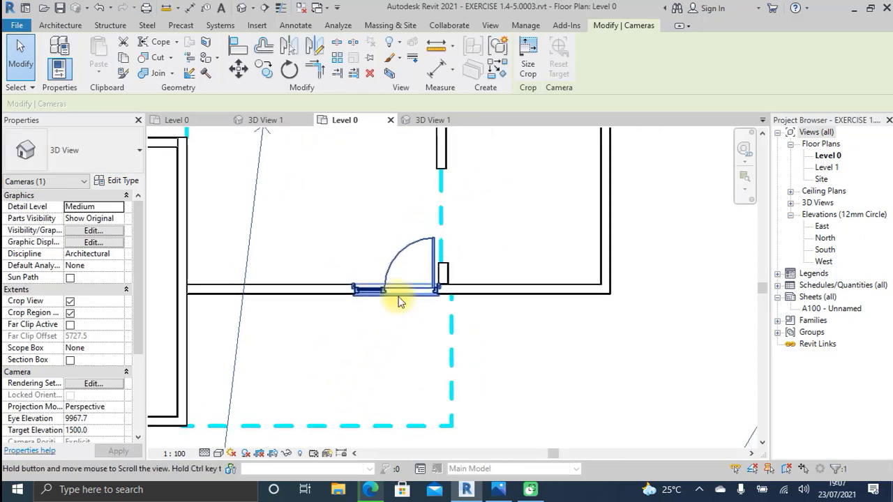
pyautogui.moveTo(398, 297)
pyautogui.mouseDown(button='middle')
pyautogui.moveTo(447, 259)
pyautogui.moveTo(332, 293)
pyautogui.mouseUp(button='middle')
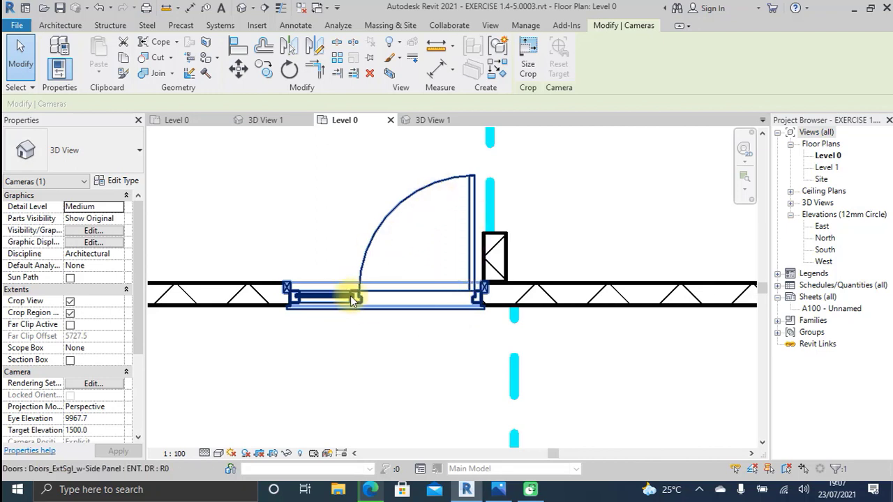
pyautogui.scroll(-2, 410, 250)
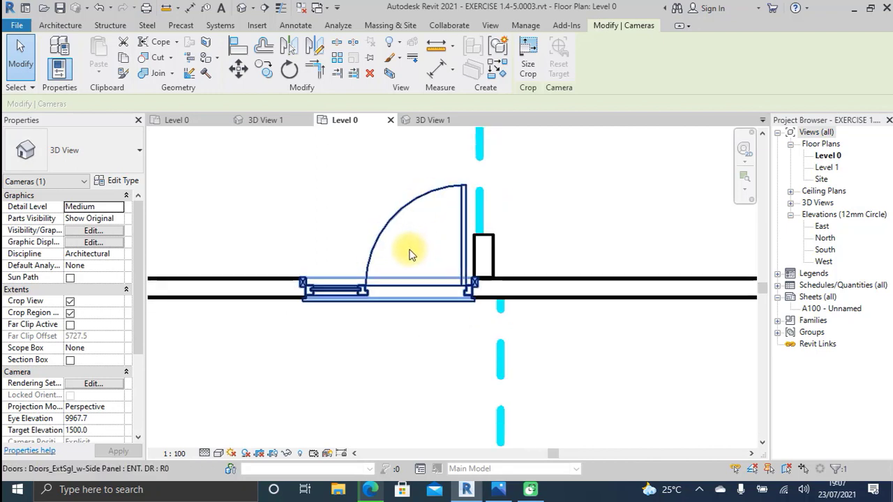
pyautogui.click(424, 122)
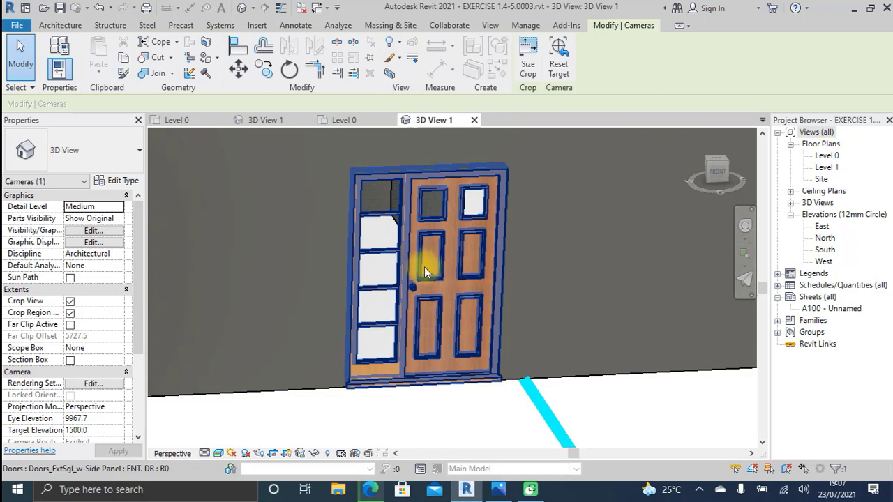
pyautogui.moveTo(590, 388); pyautogui.dragTo(594, 388, button='middle')
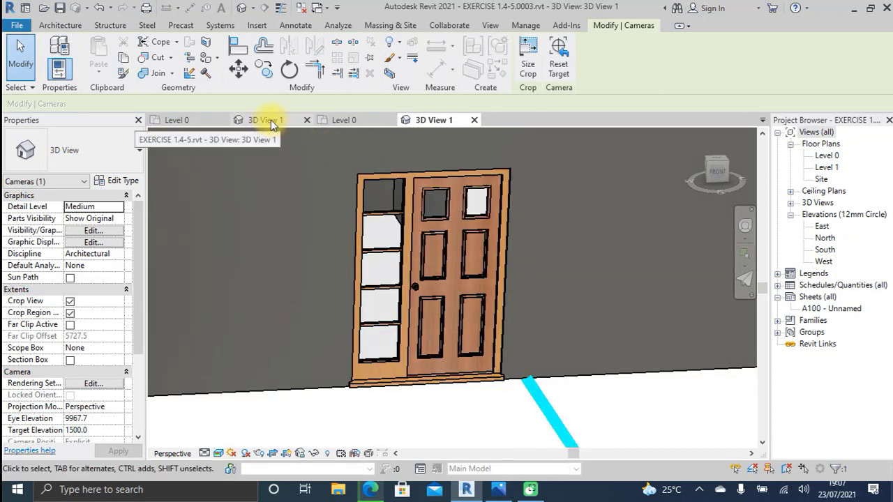
# Return to the Level 0 plan and start placing a door with the Doors_IntSgl 810x2110mm type
pyautogui.click(350, 121)
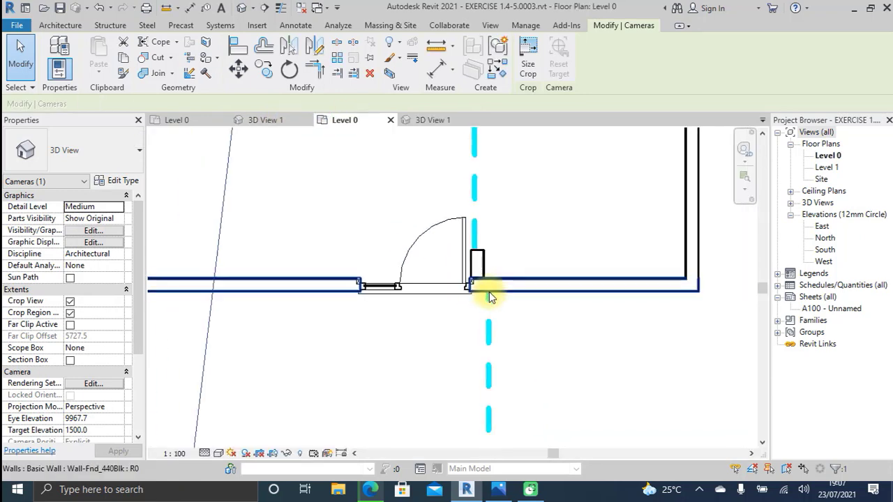
pyautogui.scroll(-5, 456, 289)
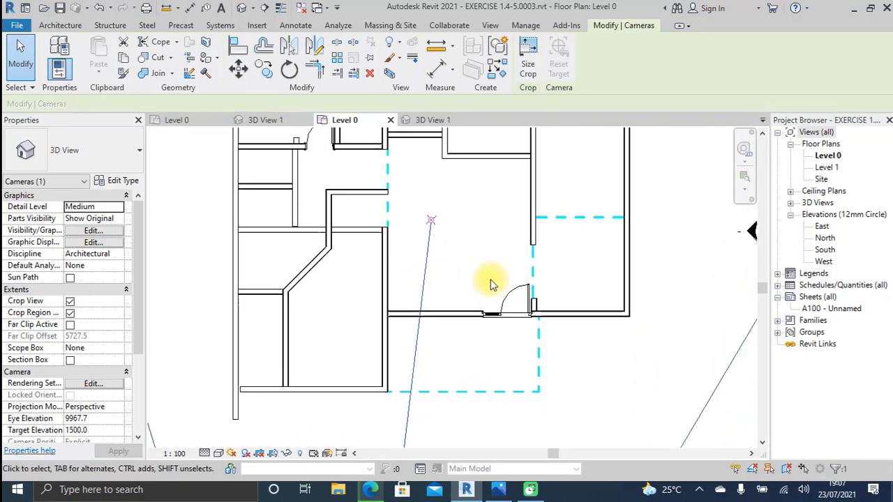
pyautogui.scroll(5, 483, 278)
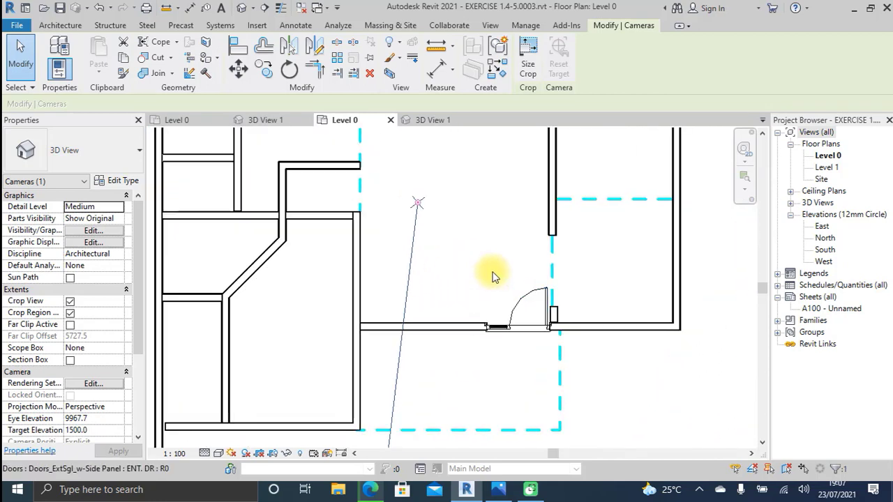
pyautogui.moveTo(448, 295); pyautogui.dragTo(459, 289, button='middle')
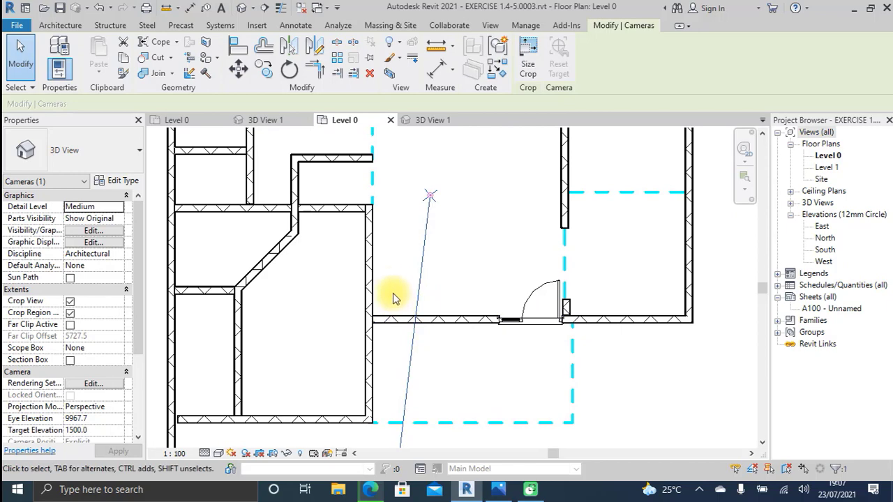
pyautogui.moveTo(397, 239); pyautogui.dragTo(430, 279, button='middle')
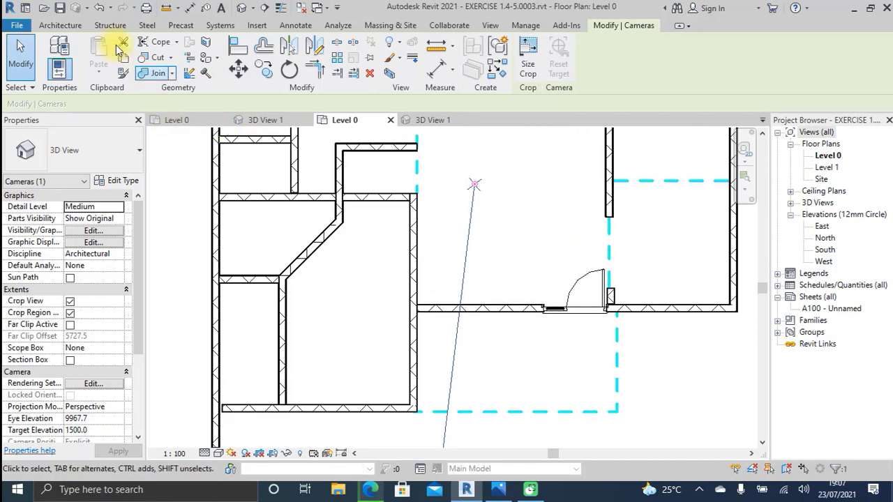
pyautogui.click(60, 26)
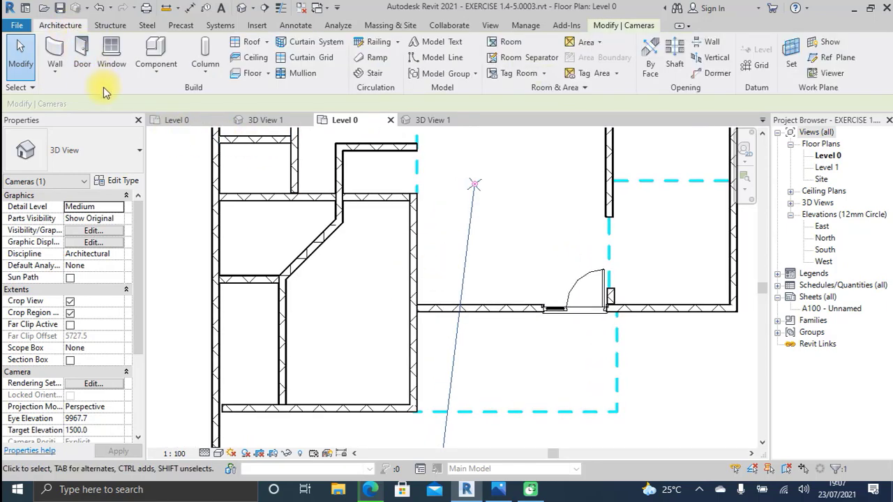
pyautogui.click(81, 53)
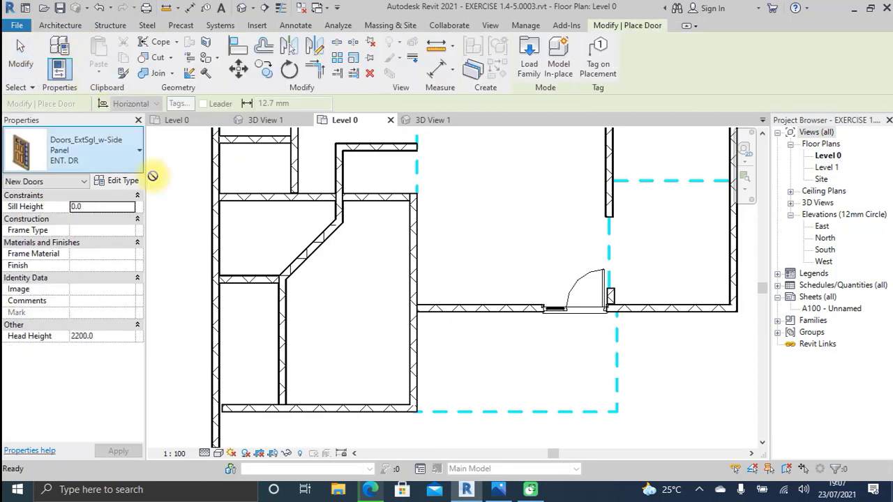
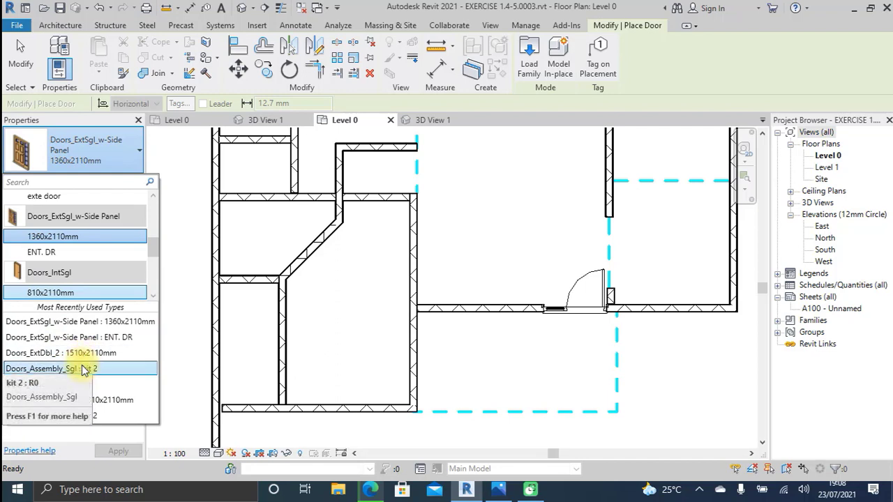
pyautogui.click(82, 369)
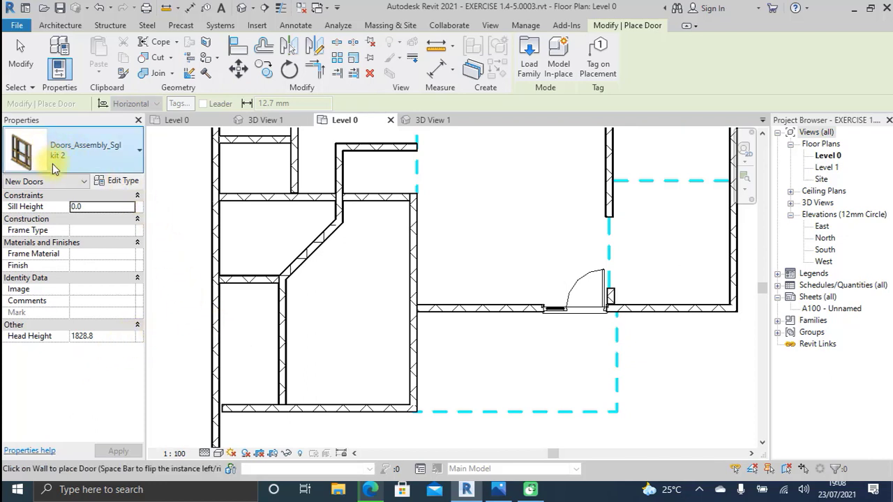
pyautogui.click(136, 152)
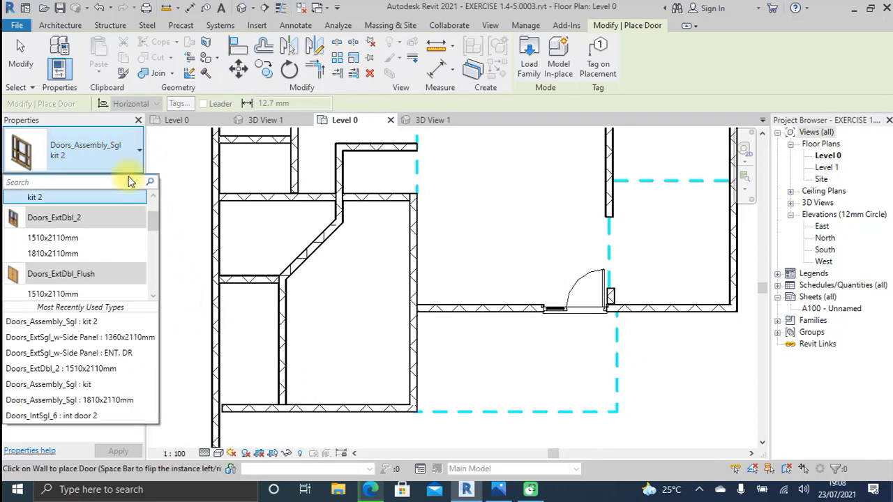
pyautogui.scroll(1, 101, 271)
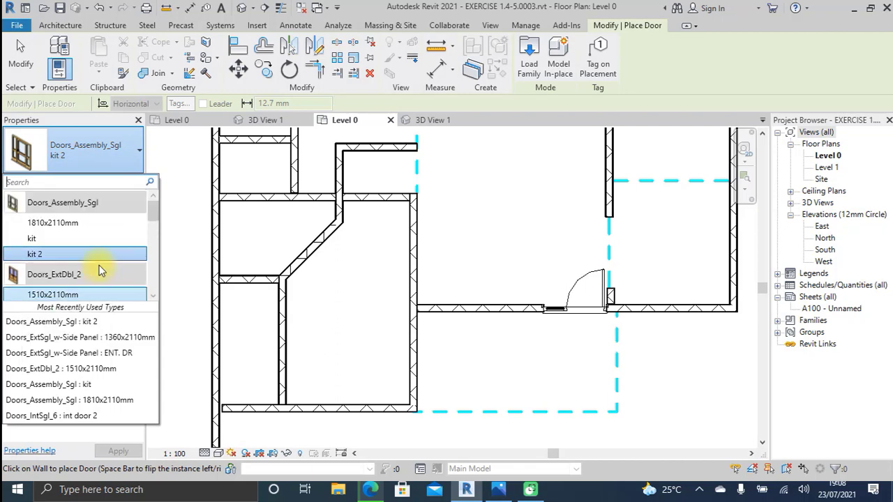
pyautogui.scroll(-4, 97, 239)
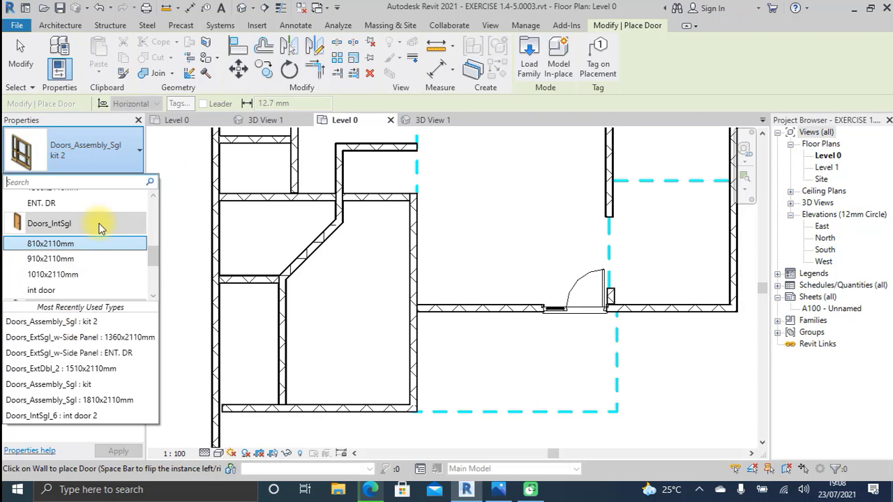
pyautogui.click(95, 246)
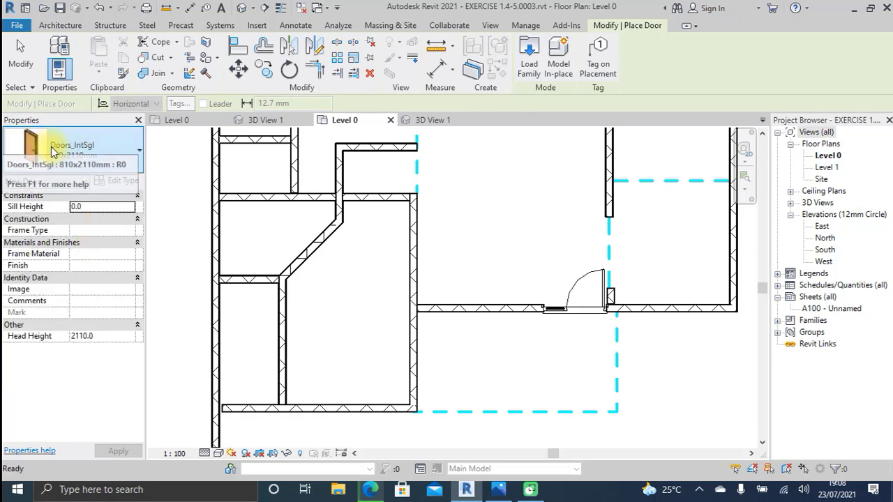
# Open the type properties of the Doors_IntSgl door and examine its panel, frame and handle in the preview
pyautogui.click(112, 183)
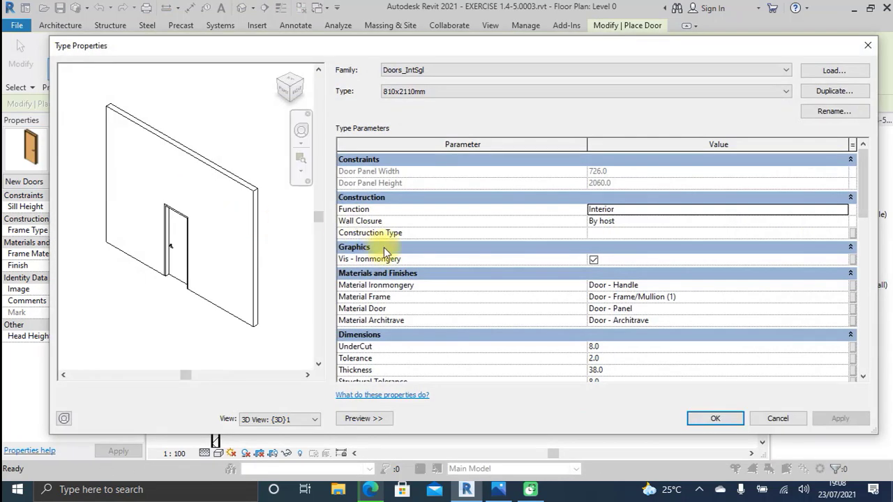
pyautogui.scroll(5, 185, 233)
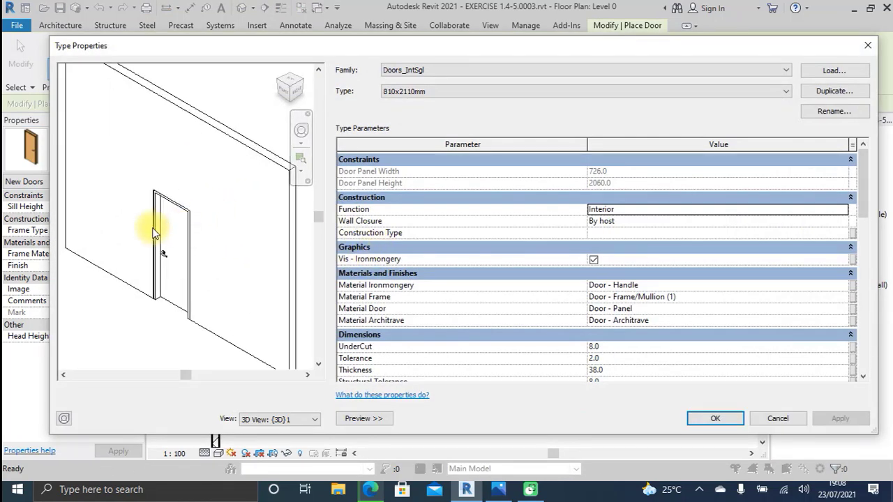
pyautogui.scroll(-2, 183, 122)
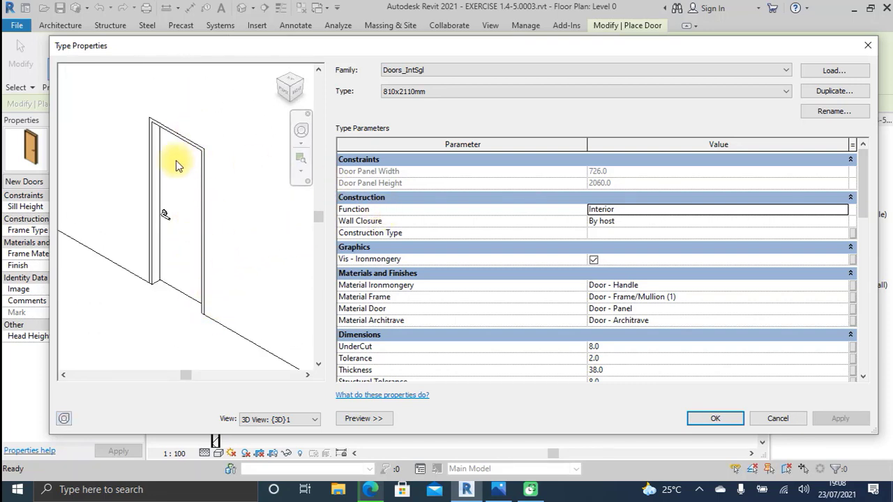
pyautogui.scroll(-1, 186, 194)
pyautogui.scroll(3, 187, 194)
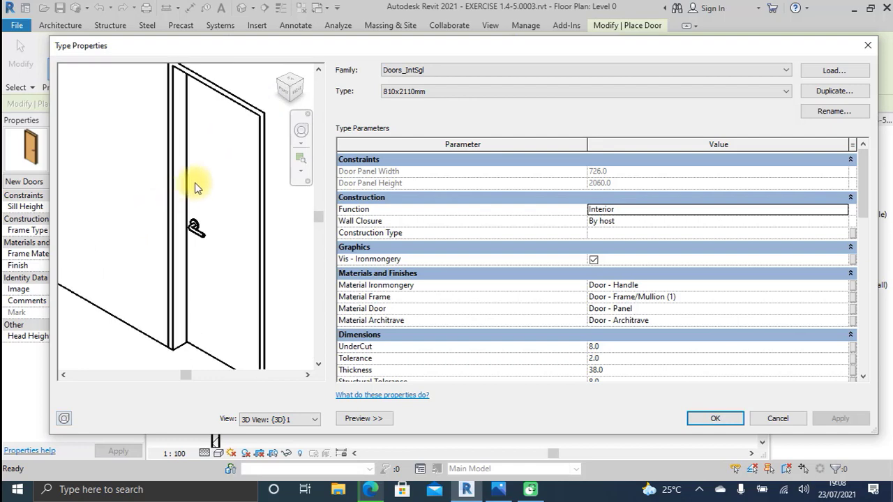
pyautogui.scroll(-3, 202, 240)
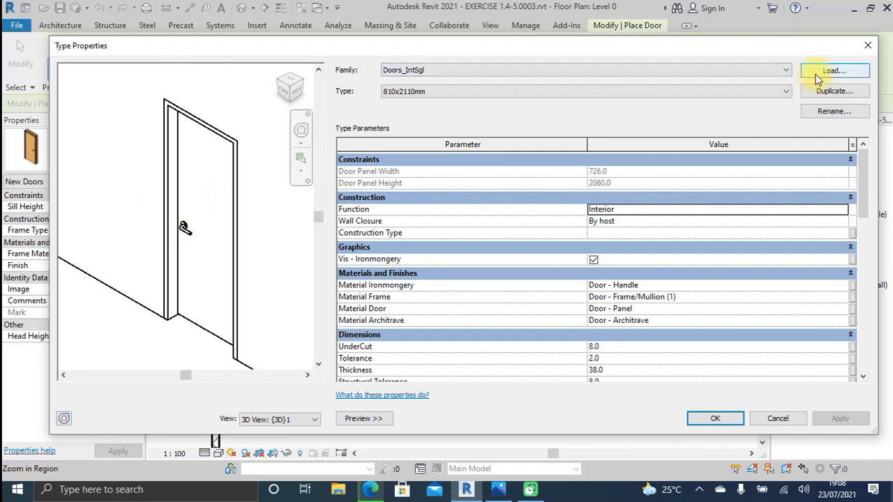
# Load the Doors_ExtSgl_11.rfa family from the External Doors folder, browsing with large icons, and view its preview from the front
pyautogui.click(847, 70)
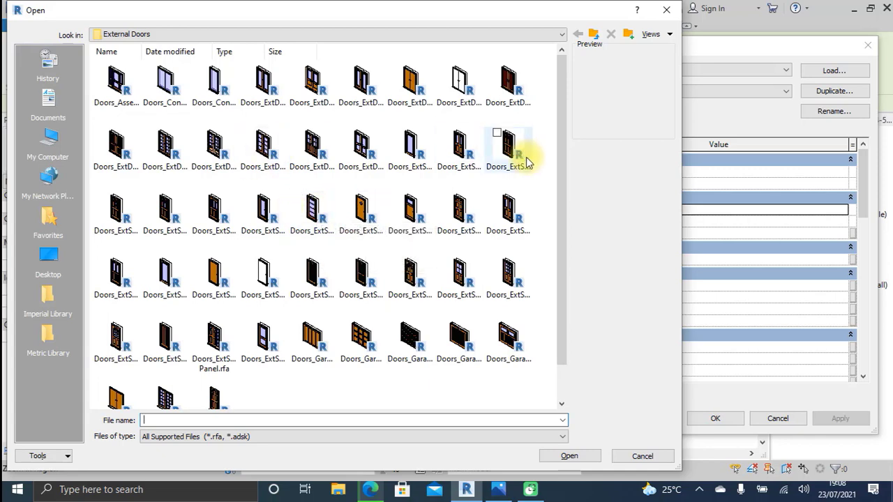
pyautogui.rightClick(387, 122)
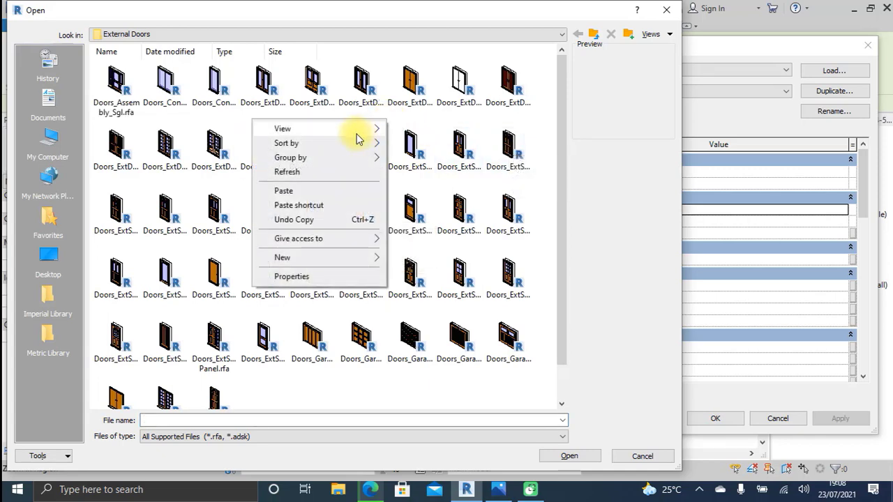
pyautogui.moveTo(339, 132)
pyautogui.click(446, 142)
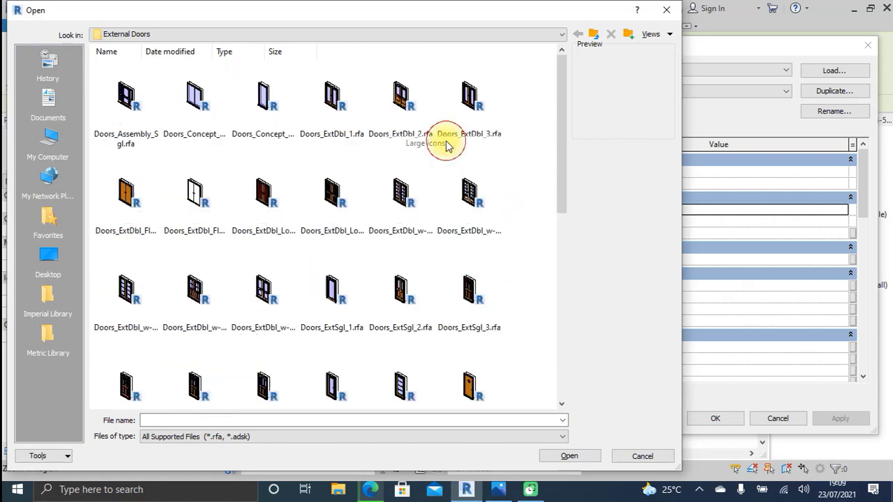
pyautogui.moveTo(560, 81); pyautogui.dragTo(549, 225)
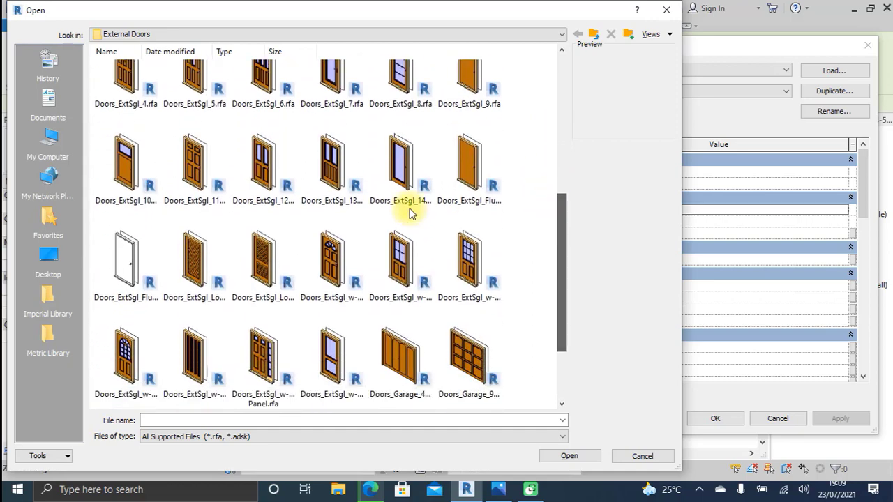
pyautogui.click(191, 167)
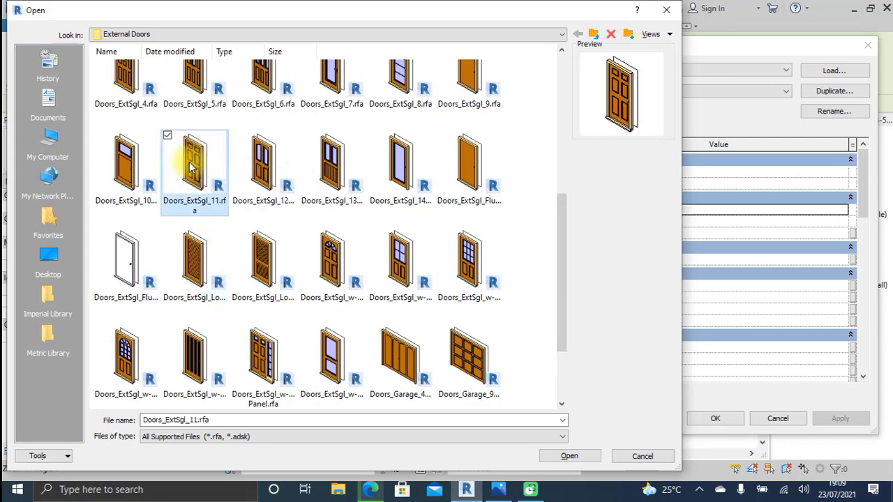
pyautogui.click(568, 456)
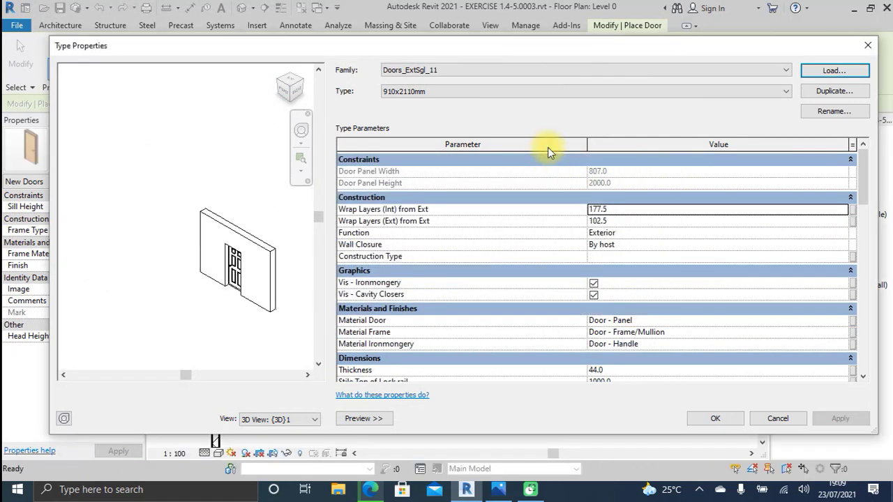
pyautogui.scroll(5, 204, 296)
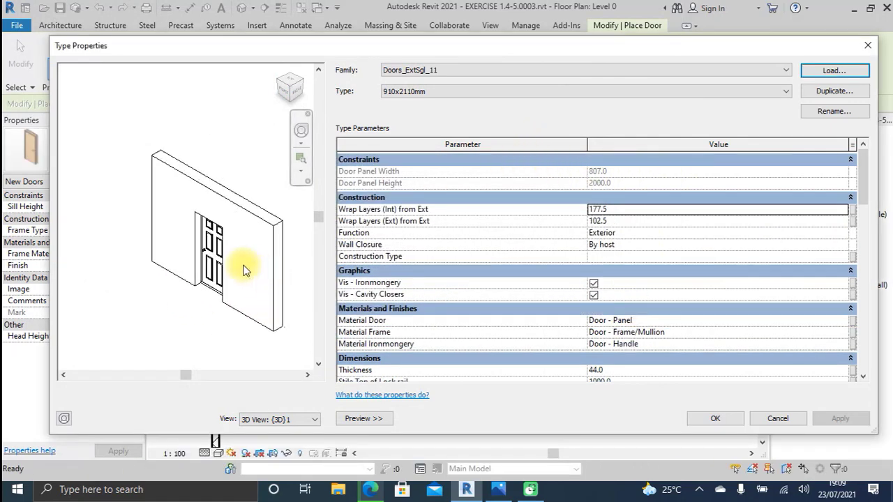
pyautogui.keyDown('shift'); pyautogui.moveTo(212, 232); pyautogui.dragTo(177, 202, button='middle'); pyautogui.keyUp('shift')
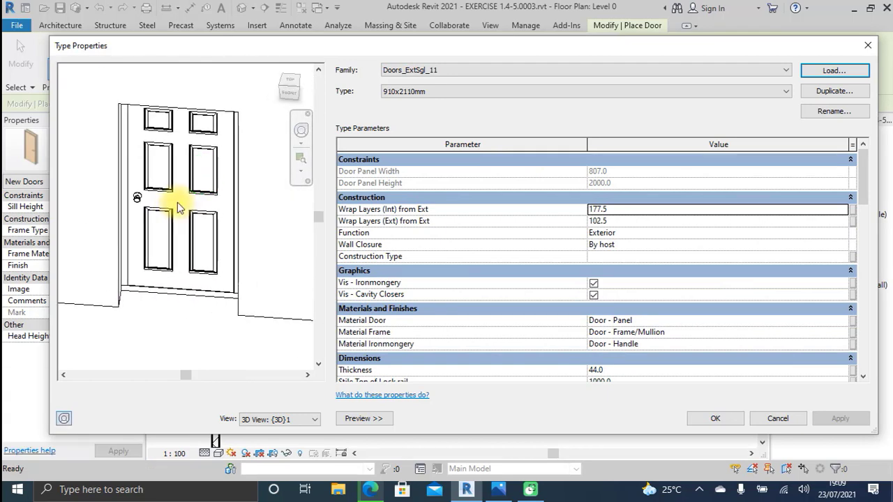
# Set the Doors_ExtSgl_11 910x2110mm type to a width of 1000 mm and a height of 2200 mm and accept the type properties
pyautogui.scroll(2, 187, 189)
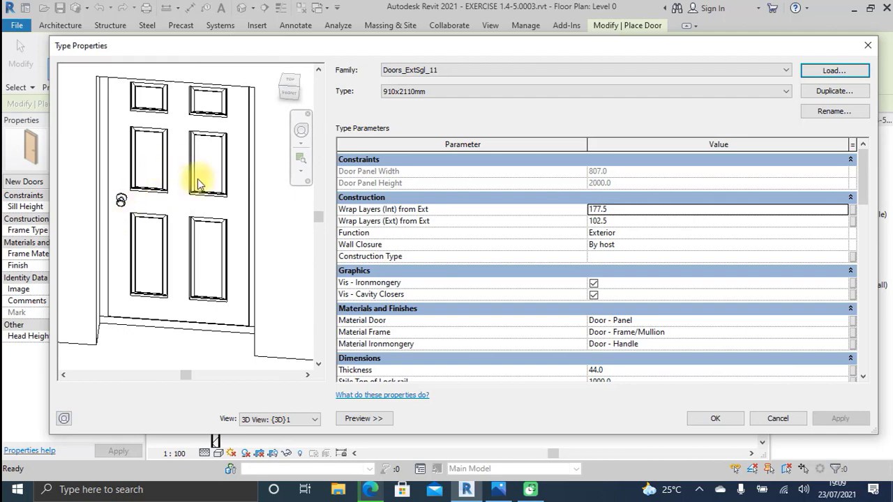
pyautogui.scroll(-4, 616, 227)
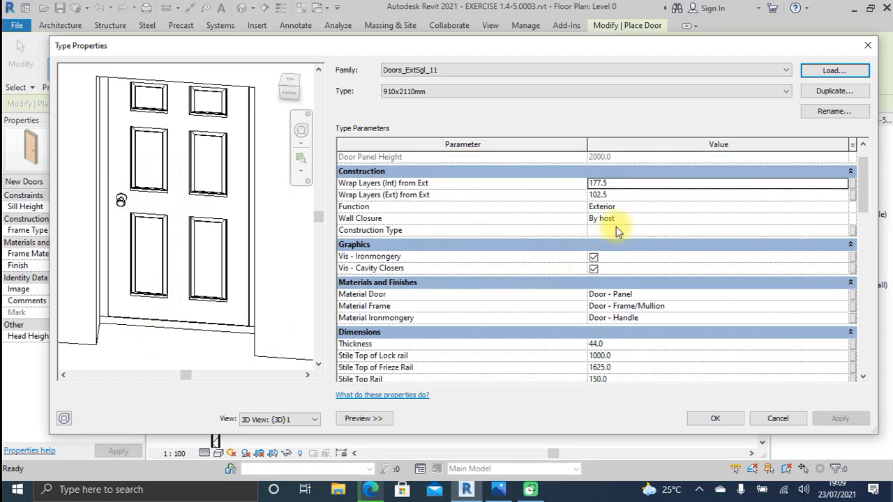
pyautogui.scroll(-4, 632, 222)
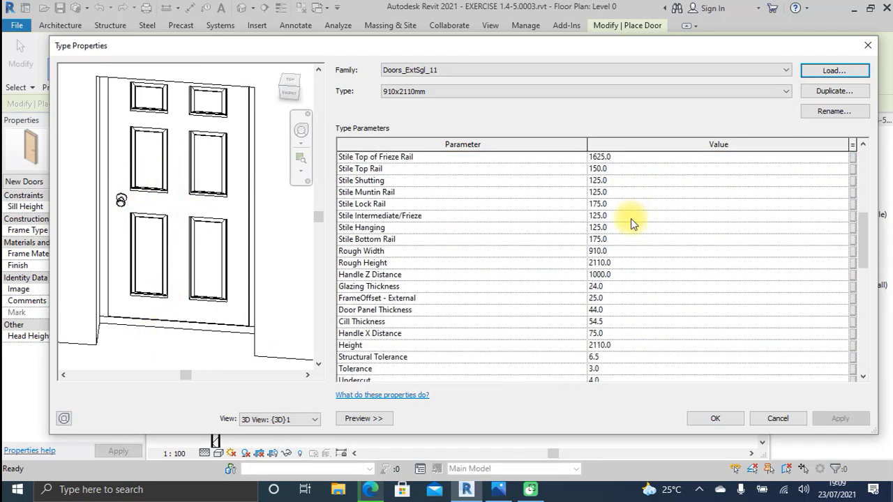
pyautogui.scroll(-2, 631, 219)
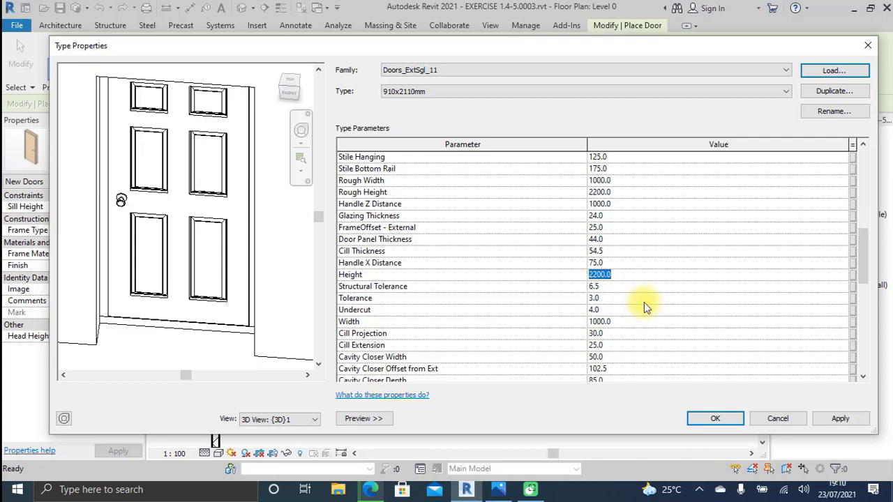
pyautogui.scroll(-10, 644, 305)
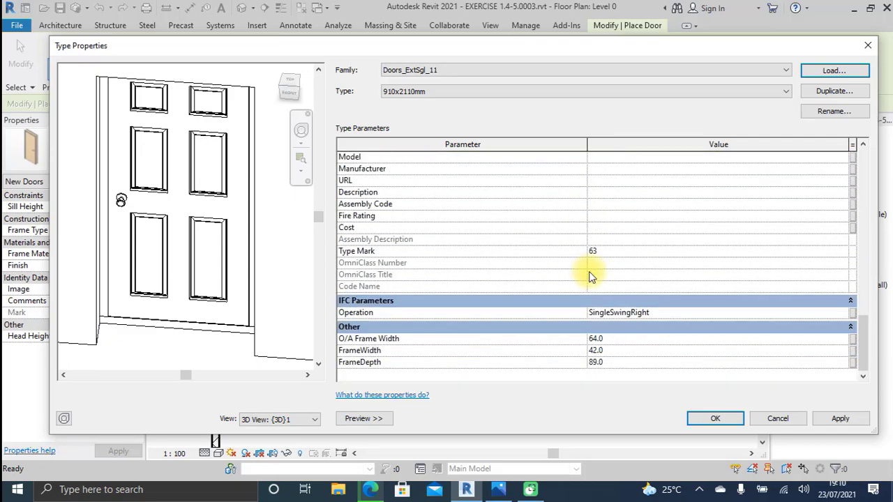
pyautogui.click(841, 420)
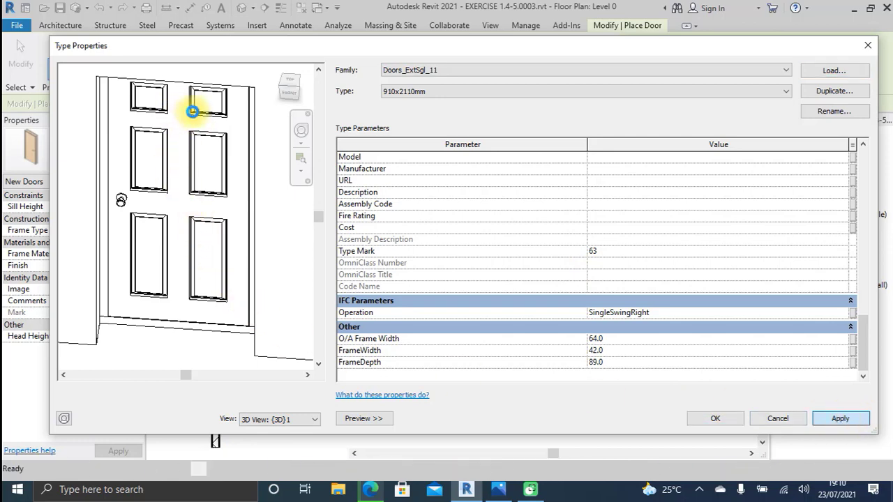
pyautogui.scroll(2, 243, 269)
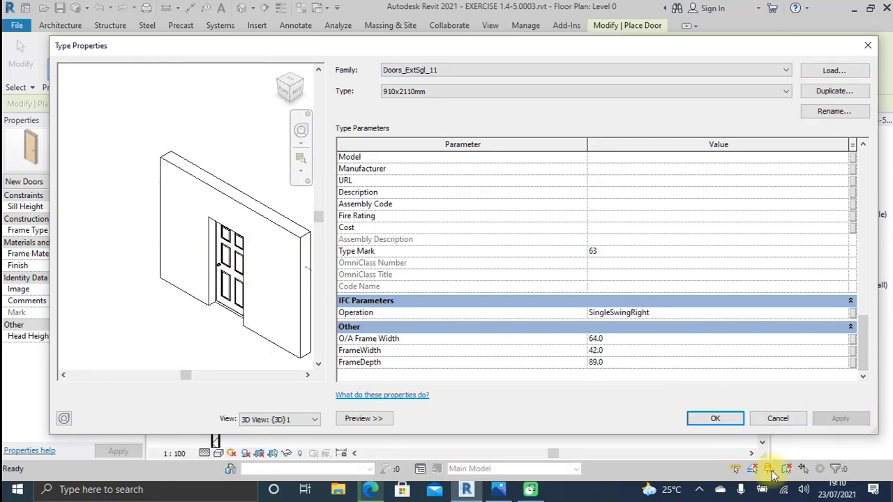
pyautogui.click(719, 418)
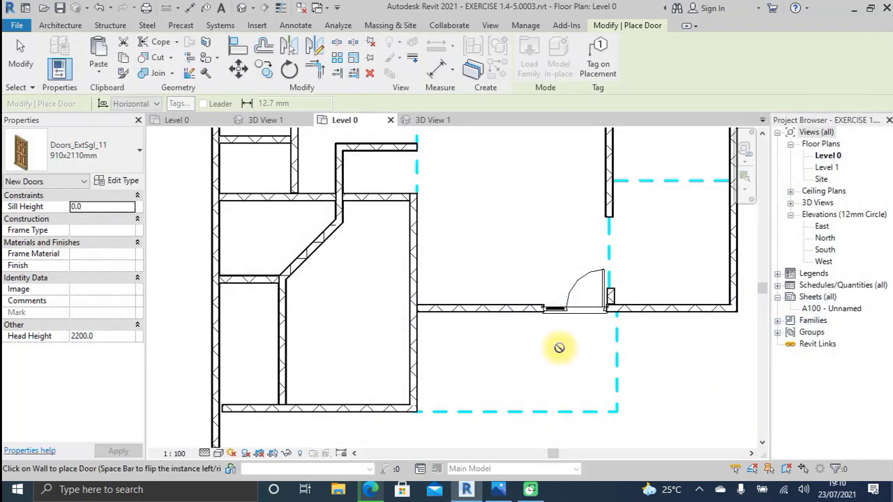
# Place a Doors_ExtSgl_11 door in the short horizontal wall right of the diagonal wall, swinging down into the room, about 220 mm from the right-hand wall
pyautogui.moveTo(374, 241); pyautogui.dragTo(379, 314, button='middle')
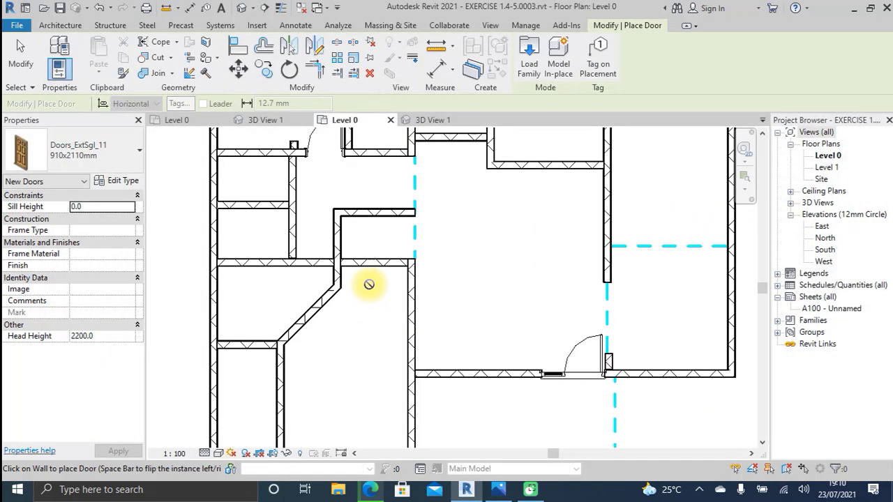
pyautogui.scroll(4, 368, 276)
pyautogui.scroll(-2, 393, 261)
pyautogui.scroll(2, 391, 266)
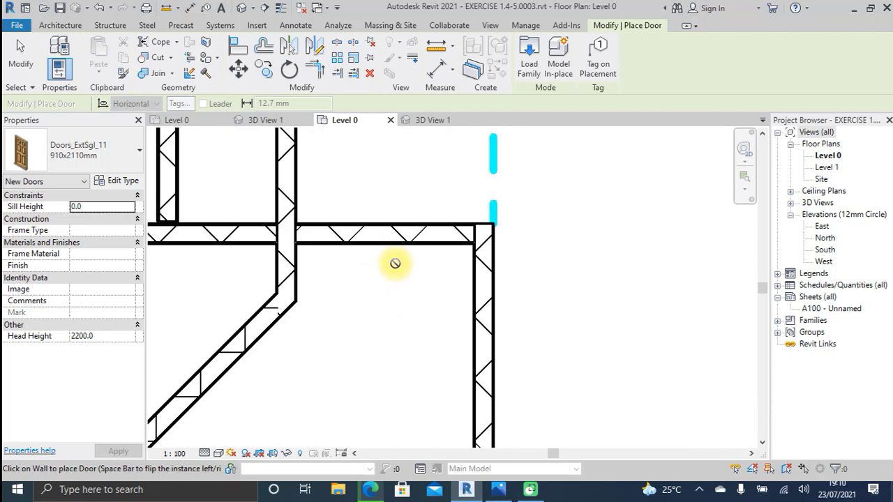
pyautogui.scroll(-2, 397, 266)
pyautogui.scroll(-2, 400, 252)
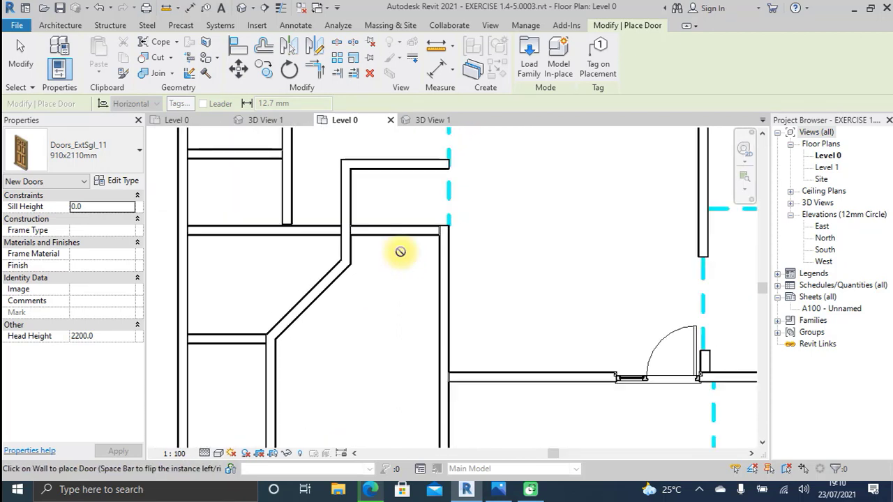
pyautogui.moveTo(400, 253); pyautogui.dragTo(396, 295, button='middle')
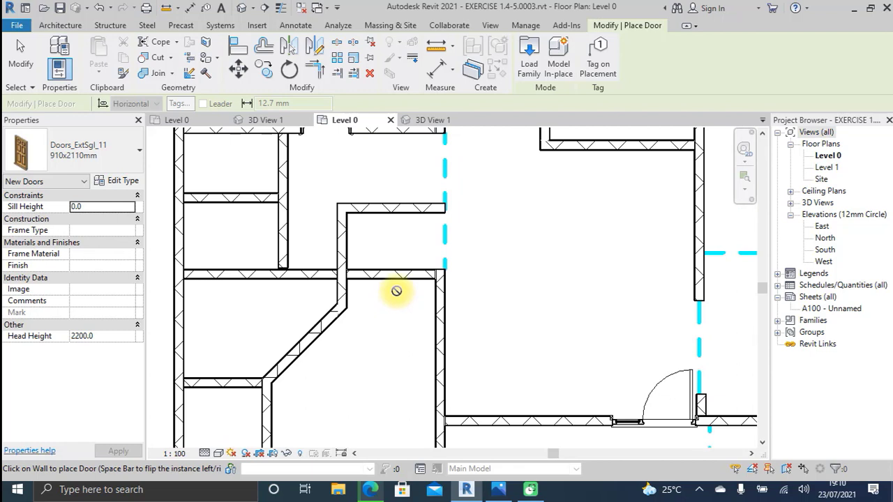
pyautogui.scroll(3, 392, 280)
pyautogui.scroll(3, 393, 276)
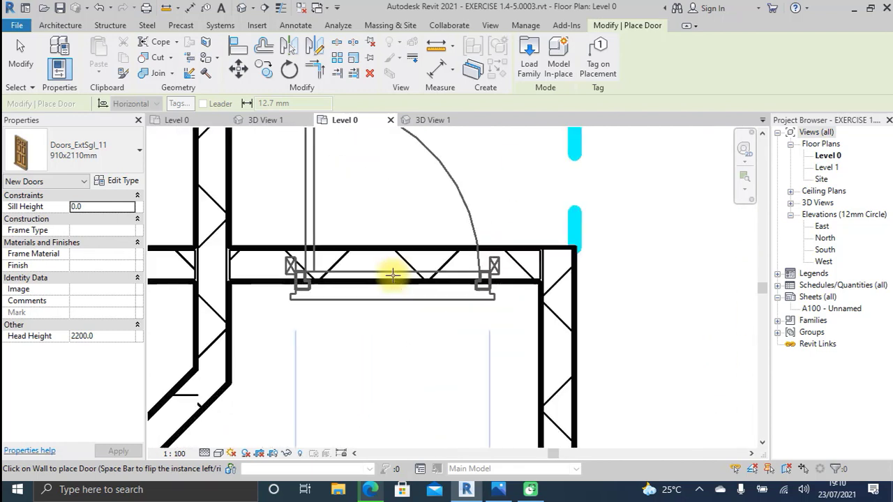
pyautogui.click(393, 275)
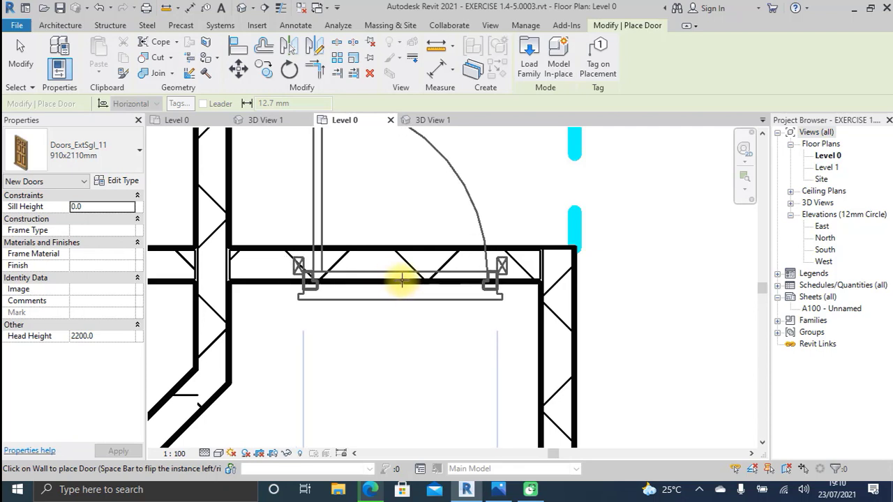
pyautogui.moveTo(402, 279); pyautogui.dragTo(407, 321, button='middle')
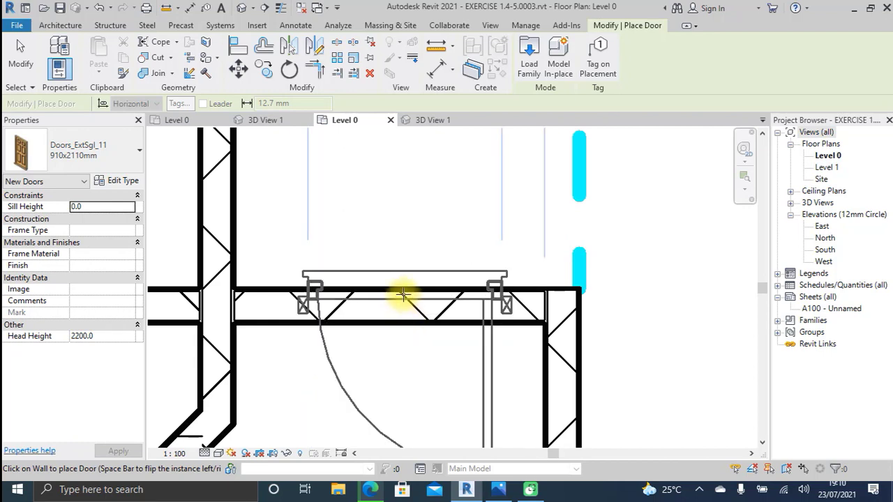
pyautogui.moveTo(403, 292); pyautogui.dragTo(401, 219, button='middle')
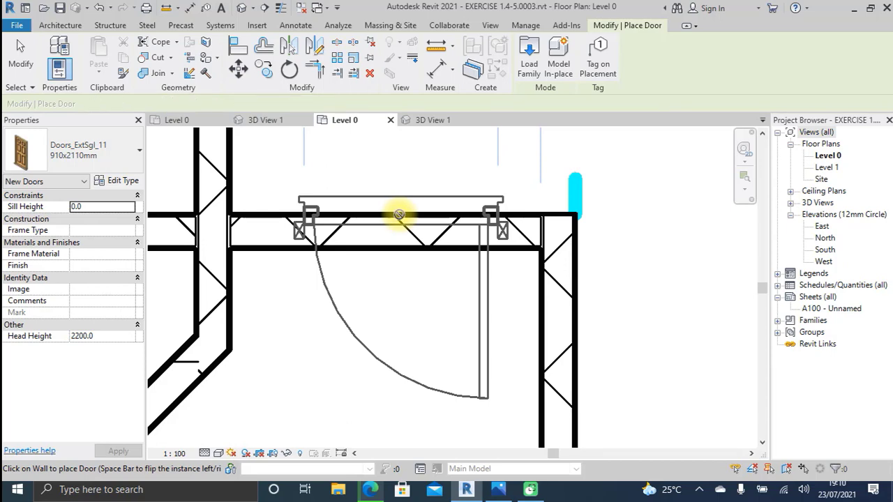
pyautogui.click(398, 215)
# Place two Doors_ExtSgl_11 doors in the vertical wall at the corridor's west end, one swinging into each of the two small rooms
pyautogui.moveTo(398, 253); pyautogui.dragTo(517, 301, button='middle')
pyautogui.scroll(-3, 614, 235)
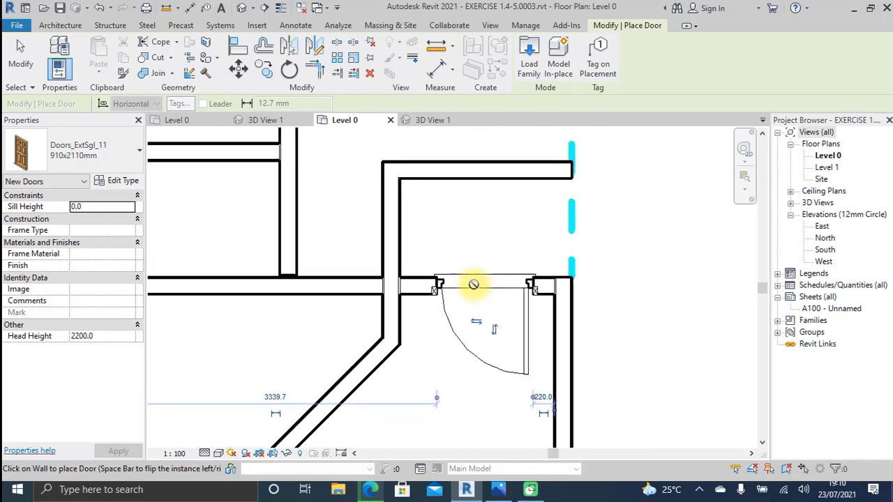
pyautogui.moveTo(614, 235); pyautogui.dragTo(412, 279, button='middle')
pyautogui.scroll(2, 415, 276)
pyautogui.scroll(2, 416, 277)
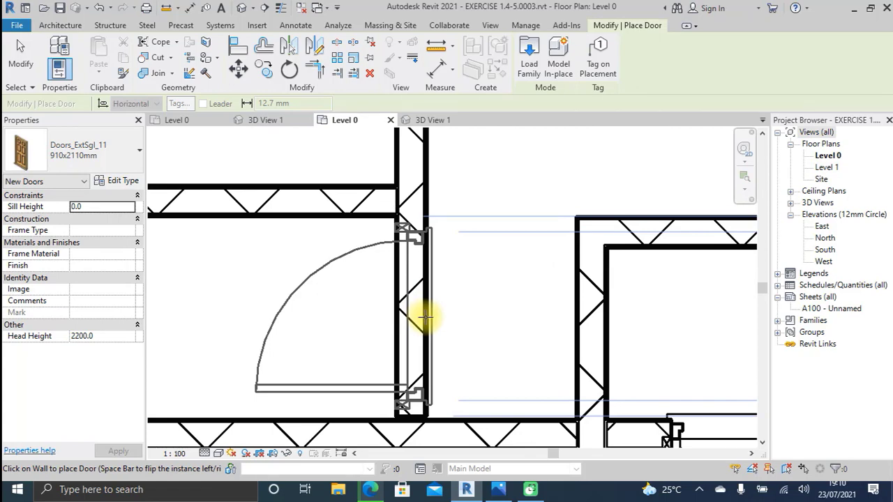
pyautogui.click(425, 317)
pyautogui.scroll(-1, 427, 318)
pyautogui.moveTo(429, 319)
pyautogui.mouseDown(button='middle')
pyautogui.moveTo(424, 339)
pyautogui.moveTo(428, 277)
pyautogui.moveTo(417, 307)
pyautogui.mouseUp(button='middle')
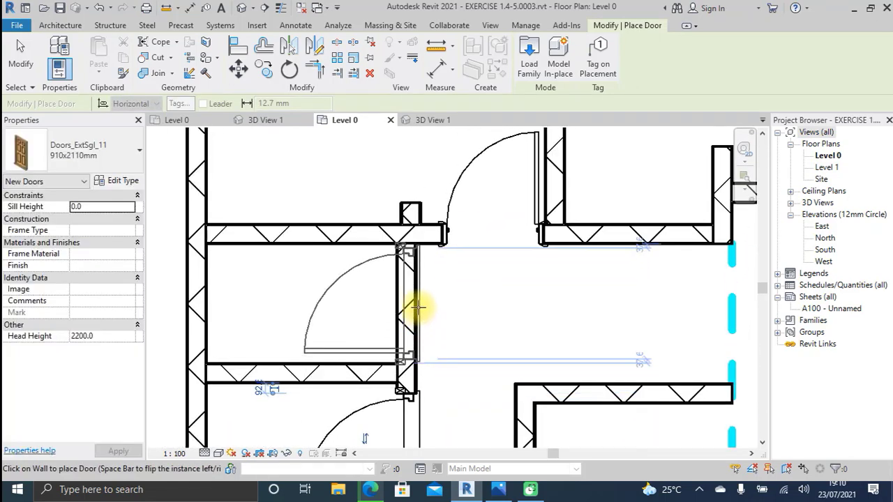
pyautogui.click(417, 306)
# Place a Doors_ExtSgl_11 door in the corridor's upper wall, swinging up into the room, about 250 mm from the stub wall at its right end
pyautogui.moveTo(495, 312); pyautogui.dragTo(295, 343, button='middle')
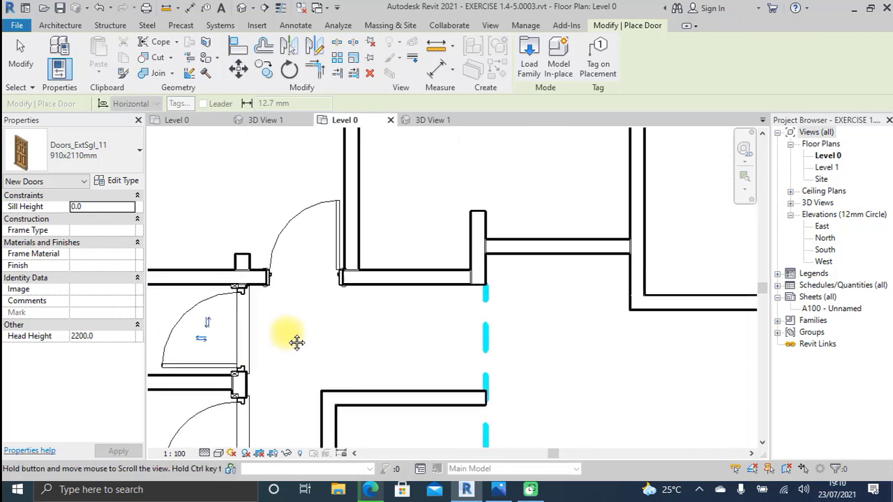
pyautogui.scroll(-1, 514, 319)
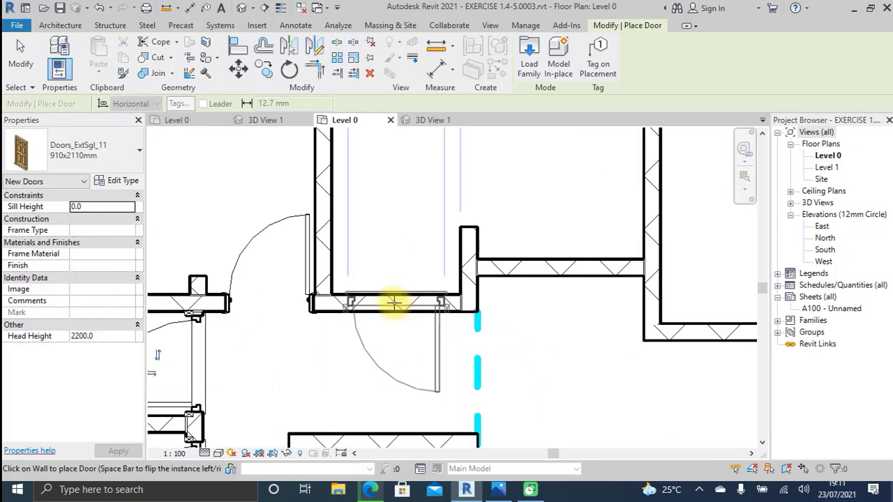
pyautogui.scroll(3, 383, 302)
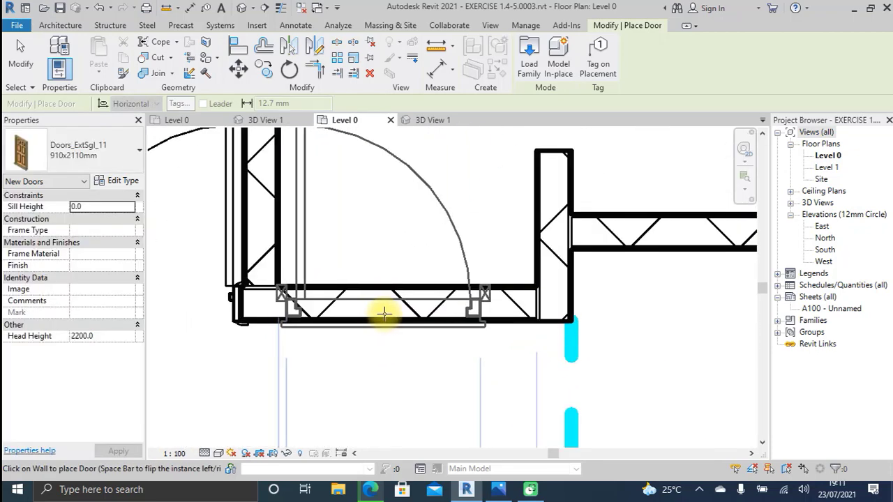
pyautogui.click(392, 316)
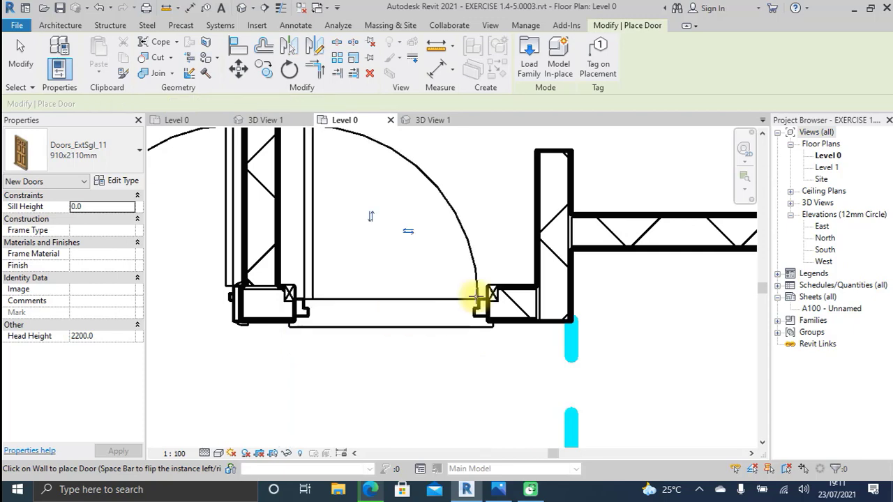
# Place a Doors_ExtSgl_11 door in the east room's vertical wall, just below its upper partition, swinging into that room
pyautogui.scroll(-3, 479, 295)
pyautogui.moveTo(488, 295); pyautogui.dragTo(515, 253, button='middle')
pyautogui.scroll(-2, 379, 295)
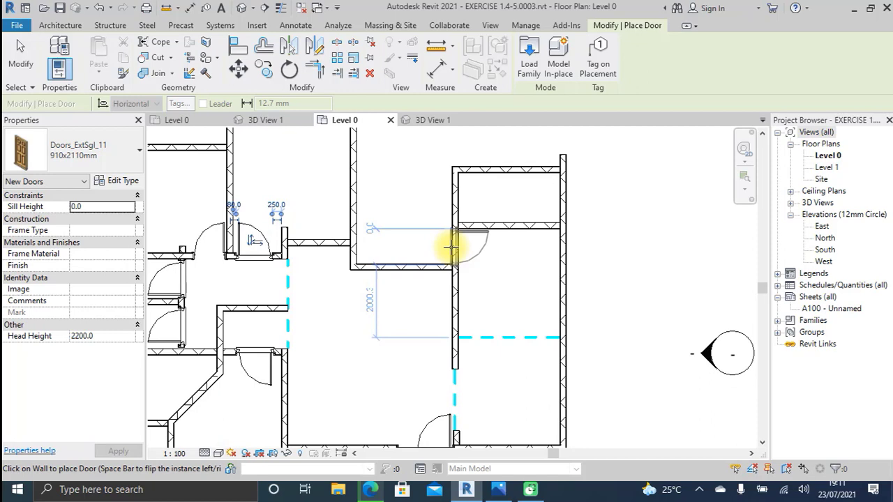
pyautogui.scroll(5, 452, 247)
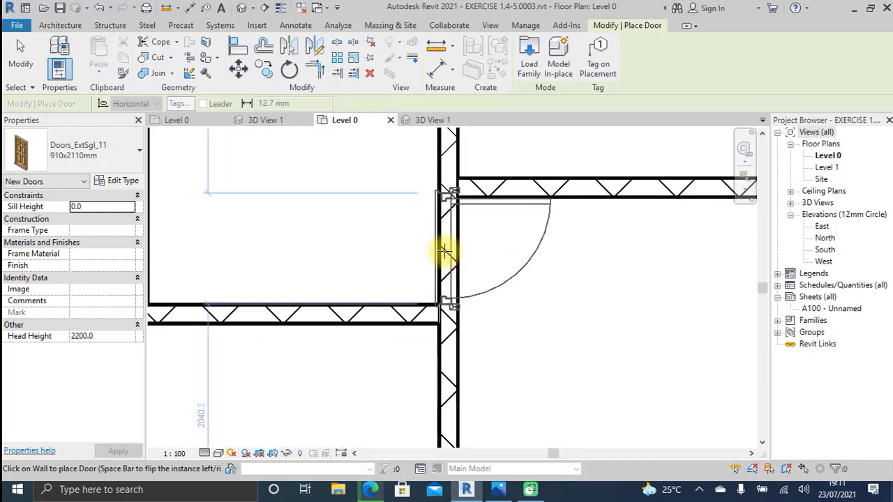
pyautogui.click(444, 251)
# Place a Doors_ExtSgl_11 door near the left end of the east room's upper horizontal partition, swinging up into the adjoining small room
pyautogui.moveTo(444, 251); pyautogui.dragTo(473, 262, button='middle')
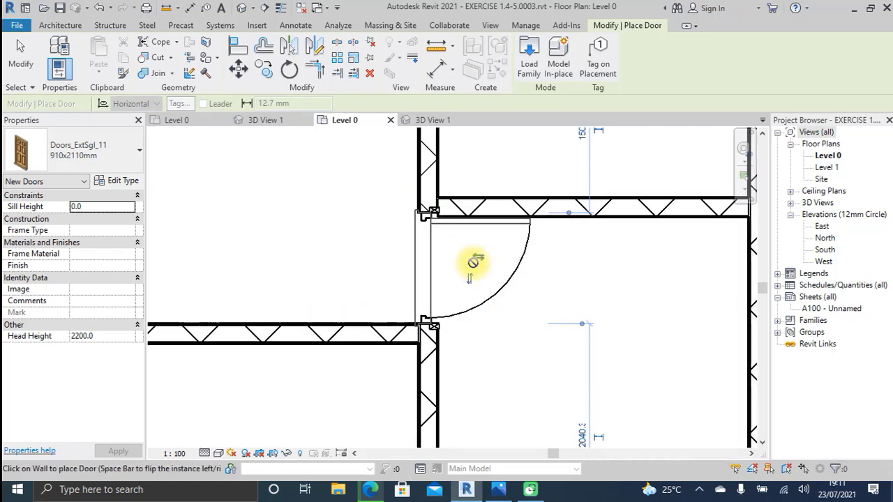
pyautogui.scroll(-1, 474, 263)
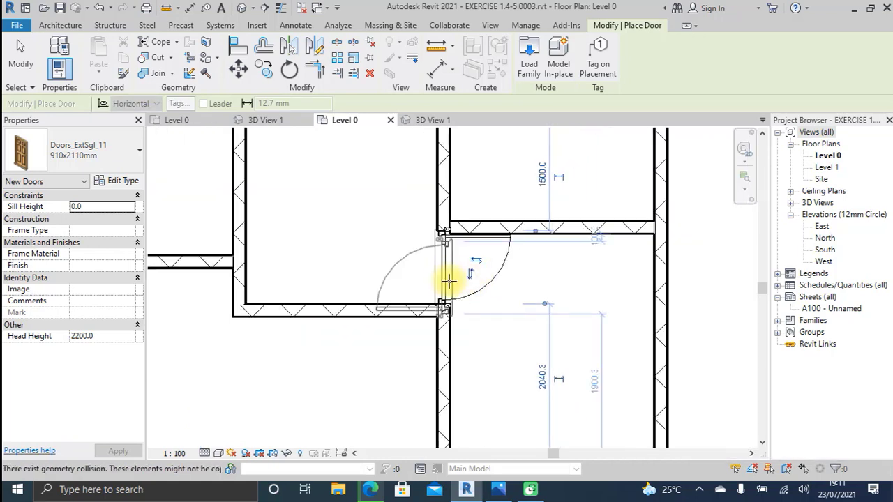
pyautogui.scroll(2, 445, 300)
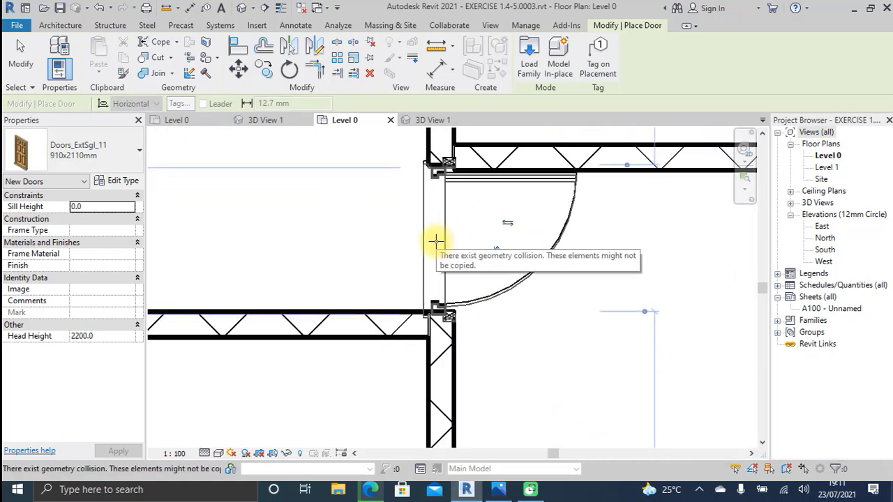
pyautogui.moveTo(436, 239); pyautogui.dragTo(383, 328, button='middle')
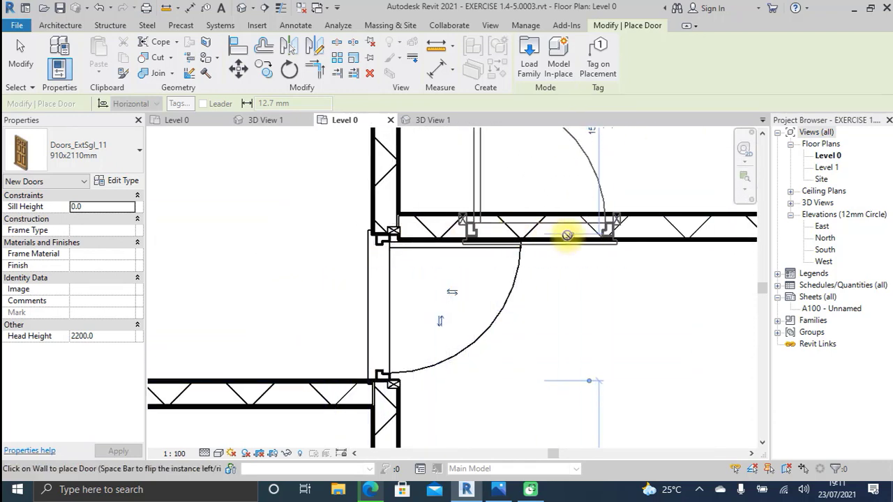
pyautogui.moveTo(431, 225); pyautogui.dragTo(379, 235, button='middle')
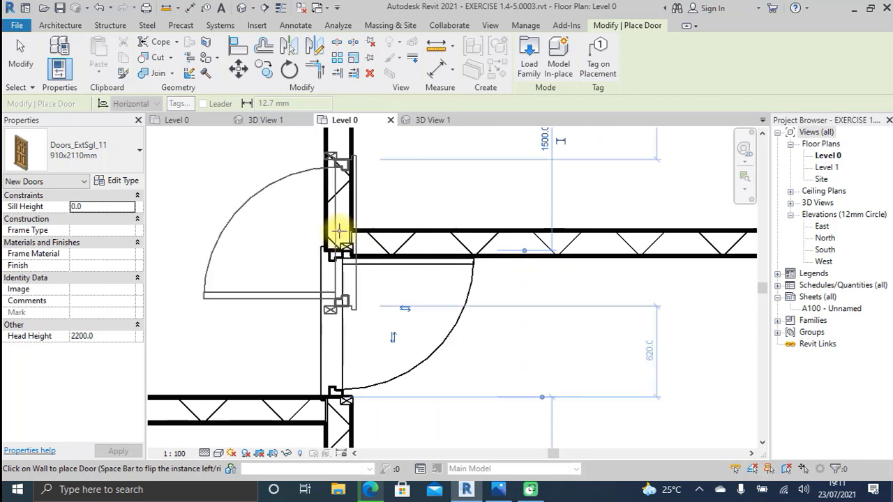
pyautogui.moveTo(442, 244); pyautogui.dragTo(359, 275, button='middle')
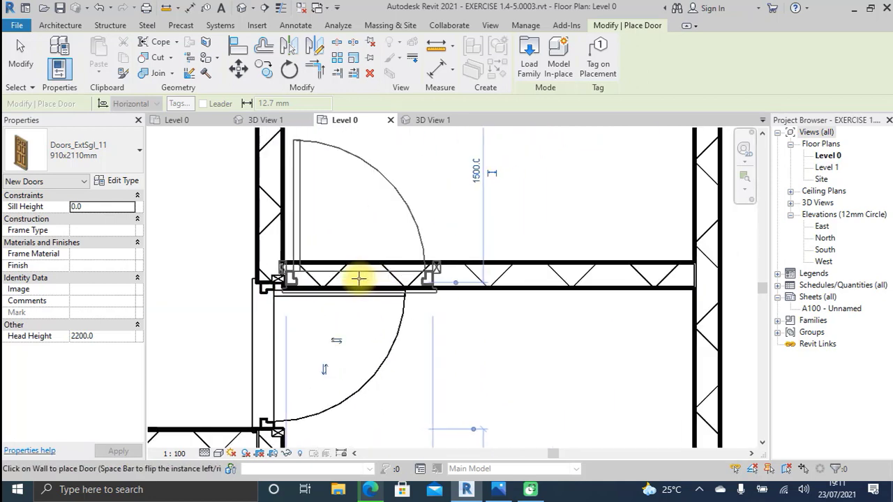
pyautogui.scroll(1, 359, 277)
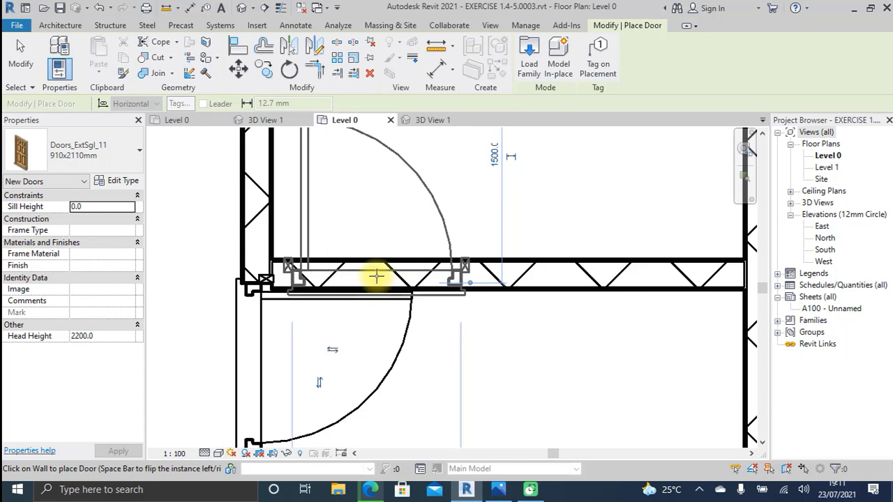
pyautogui.click(376, 276)
# Place a Doors_ExtSgl_11 door in the short horizontal wall at the diagonal wall's lower end, swinging down, 100 mm from the wall's right end
pyautogui.scroll(-3, 419, 277)
pyautogui.moveTo(419, 276); pyautogui.dragTo(572, 259, button='middle')
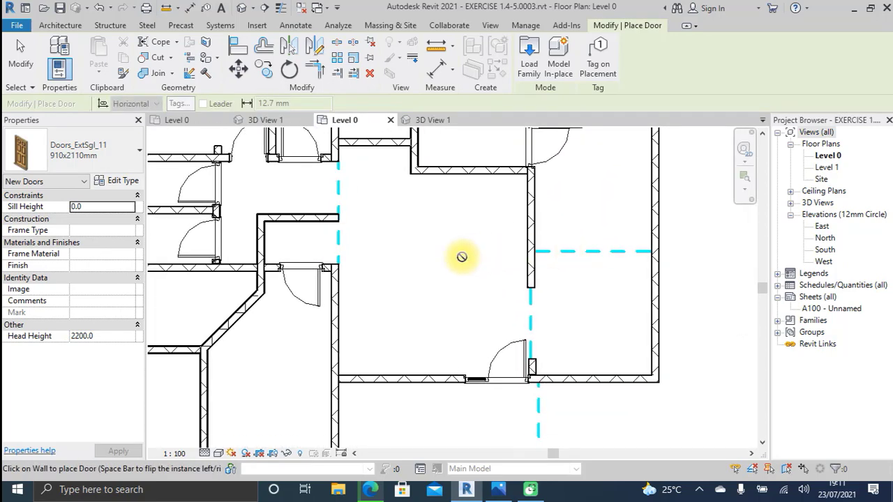
pyautogui.moveTo(462, 255)
pyautogui.mouseDown(button='middle')
pyautogui.moveTo(564, 244)
pyautogui.moveTo(259, 309)
pyautogui.mouseUp(button='middle')
pyautogui.scroll(2, 278, 266)
pyautogui.scroll(2, 278, 266)
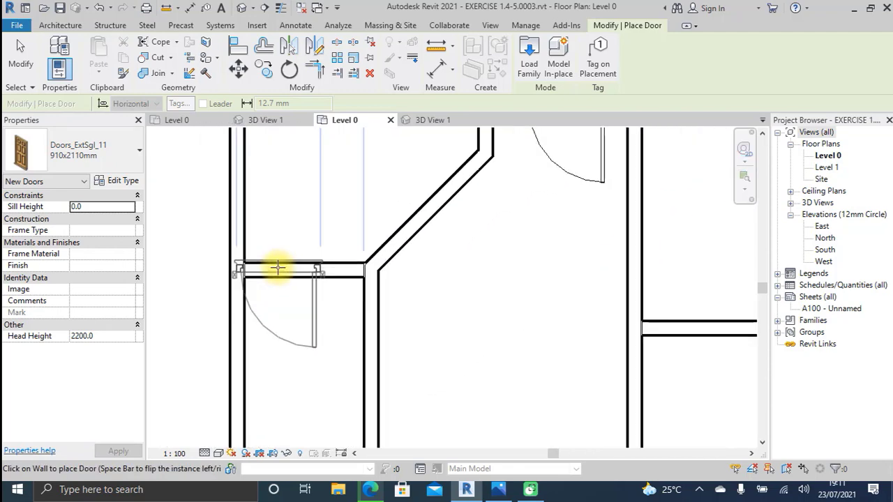
pyautogui.scroll(2, 307, 274)
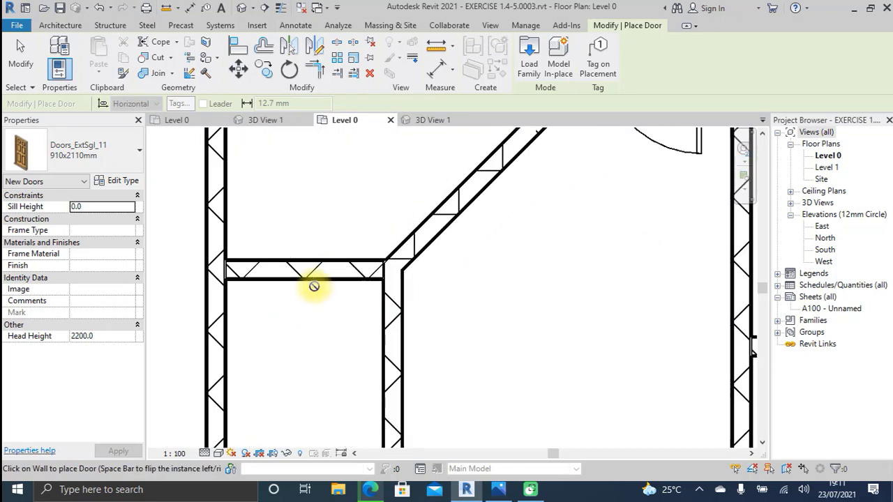
pyautogui.scroll(3, 316, 279)
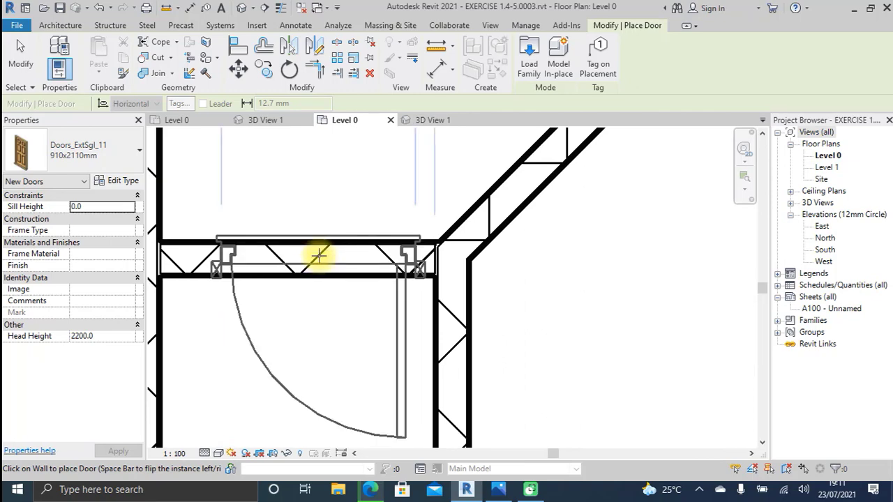
pyautogui.click(318, 255)
pyautogui.scroll(-5, 391, 255)
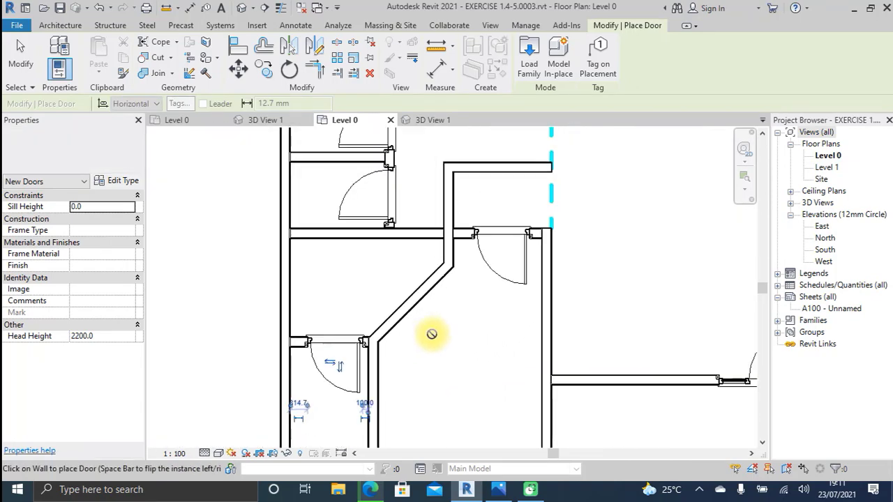
pyautogui.moveTo(432, 334); pyautogui.dragTo(372, 343, button='middle')
pyautogui.scroll(-2, 407, 319)
pyautogui.moveTo(407, 318); pyautogui.dragTo(359, 380, button='middle')
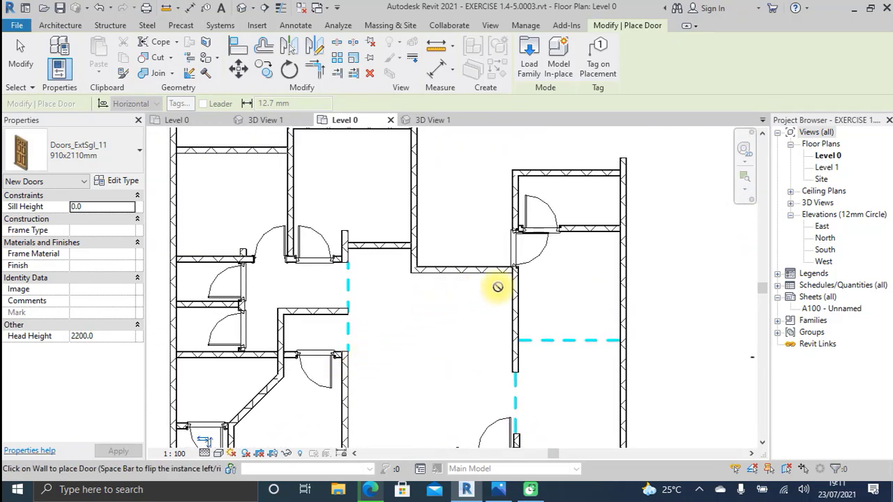
pyautogui.press('Escape')
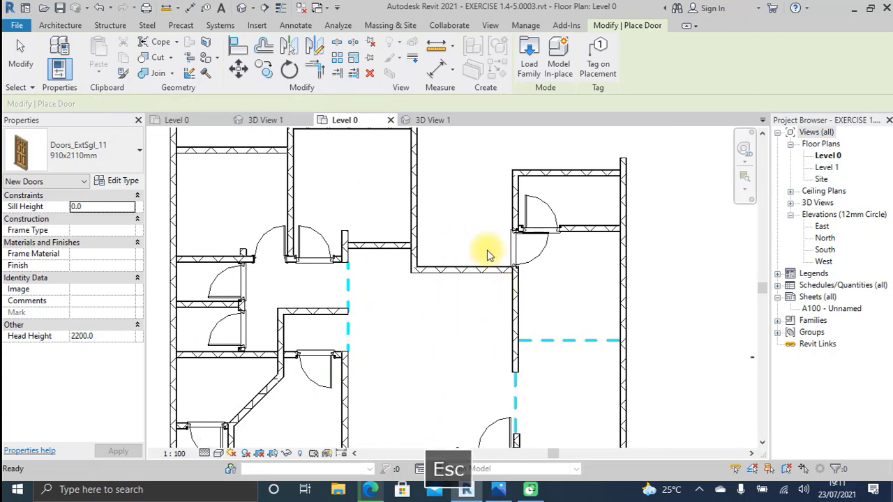
# Nudge the horizontal wall west of the east room's side door down to 730 mm below the neighbouring partition on its left
pyautogui.scroll(4, 521, 281)
pyautogui.scroll(2, 393, 262)
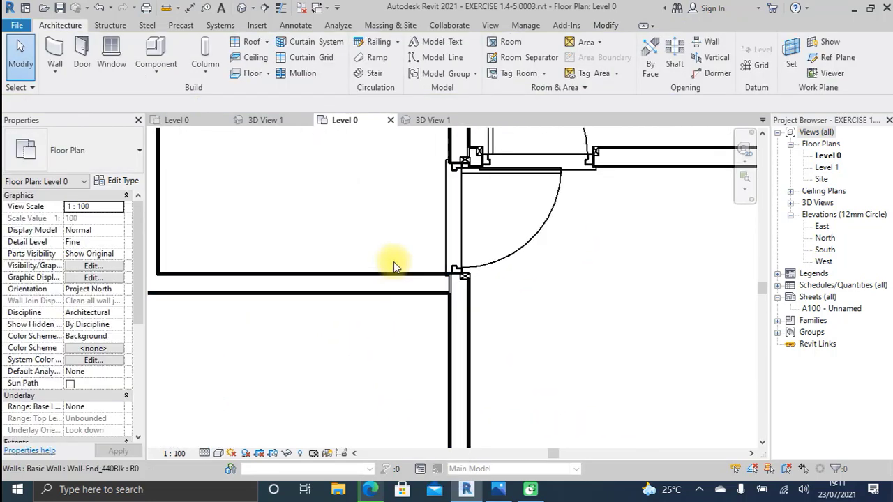
pyautogui.scroll(-2, 390, 266)
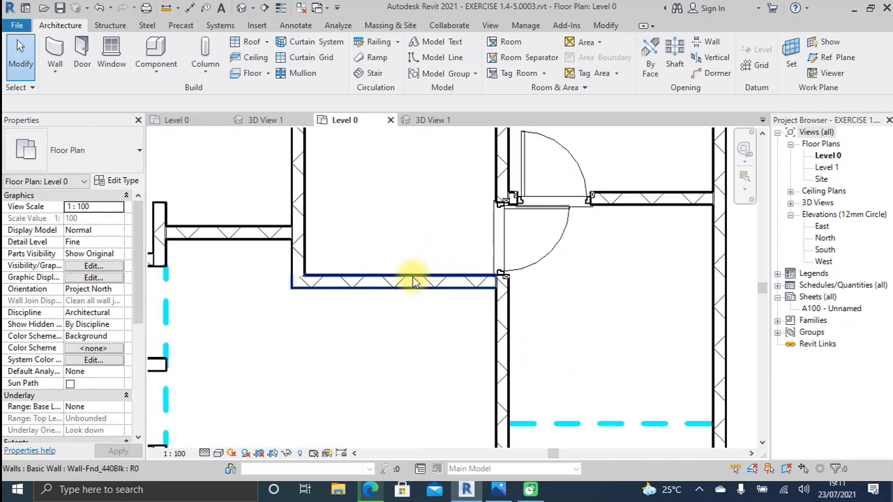
pyautogui.click(411, 282)
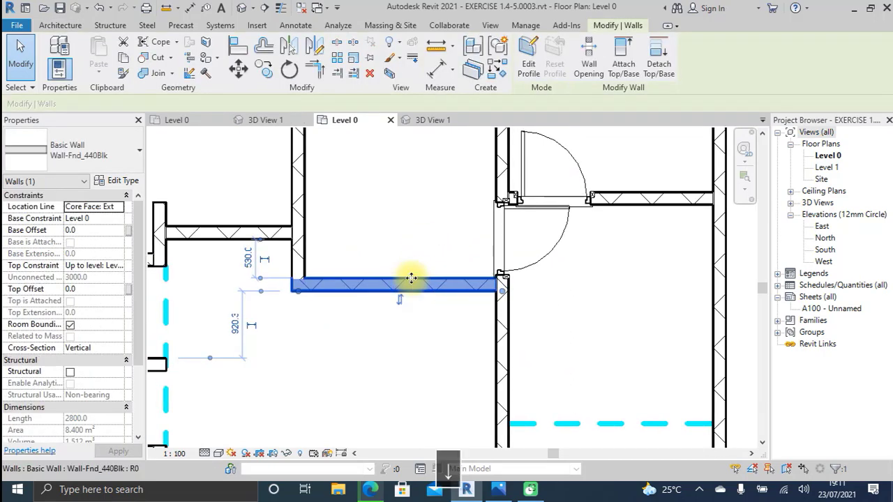
pyautogui.press('Down')
pyautogui.press('Down')
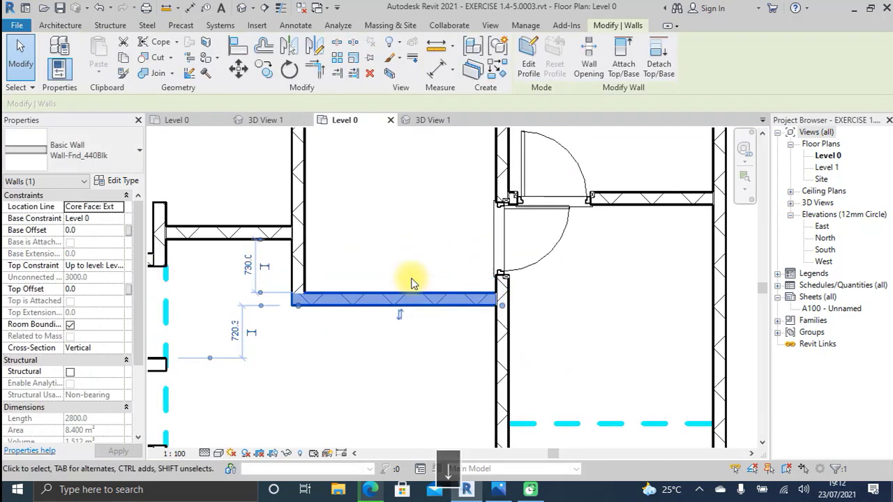
# Nudge the door in the east room's vertical wall down to leave 100 mm to the walls above and below it
pyautogui.scroll(3, 475, 249)
pyautogui.click(515, 238)
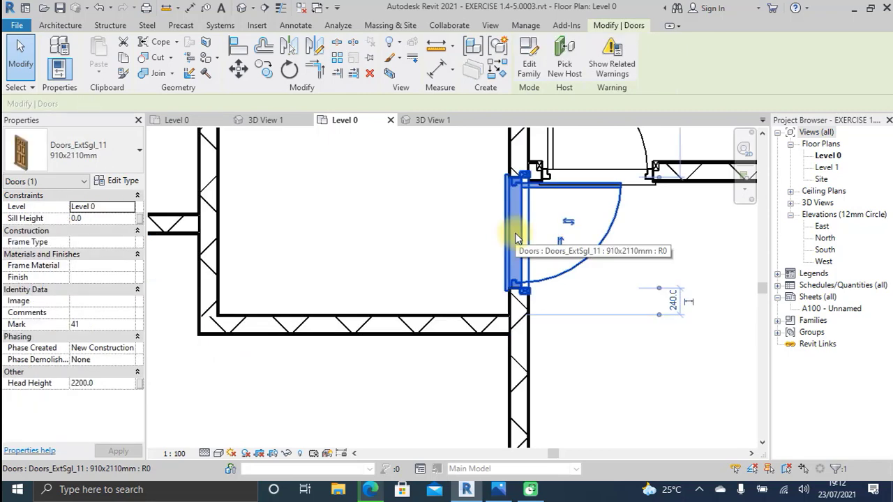
pyautogui.press('Down')
pyautogui.press('Down')
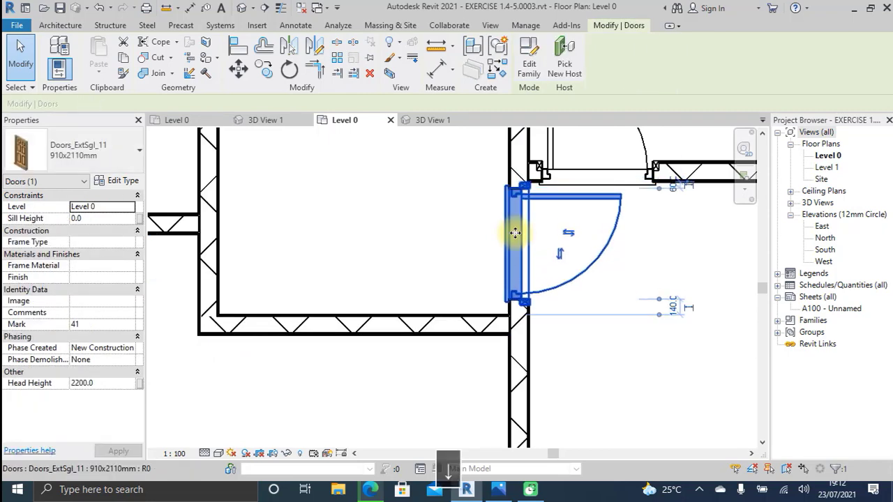
pyautogui.press('Down')
pyautogui.press('Down')
pyautogui.press('Escape')
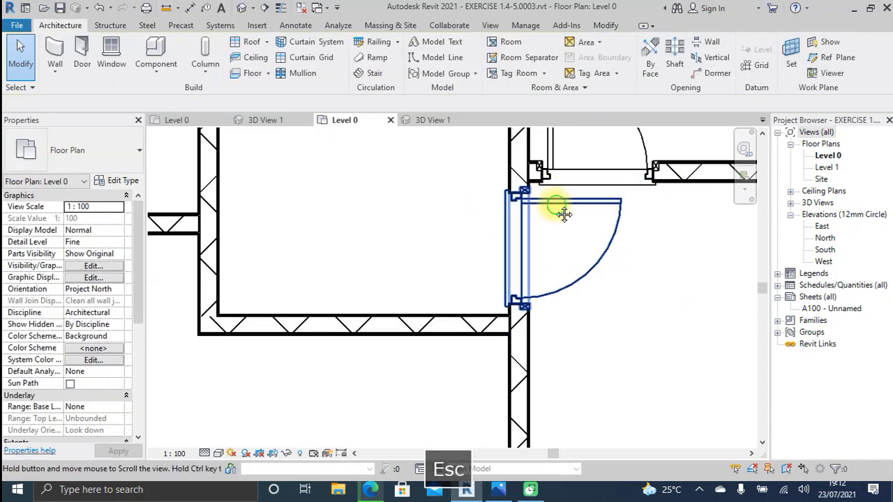
# Flip the hinge side of the door in the east room's vertical wall so its leaf hangs at the lower jamb
pyautogui.moveTo(563, 214); pyautogui.dragTo(449, 279, button='middle')
pyautogui.click(498, 239)
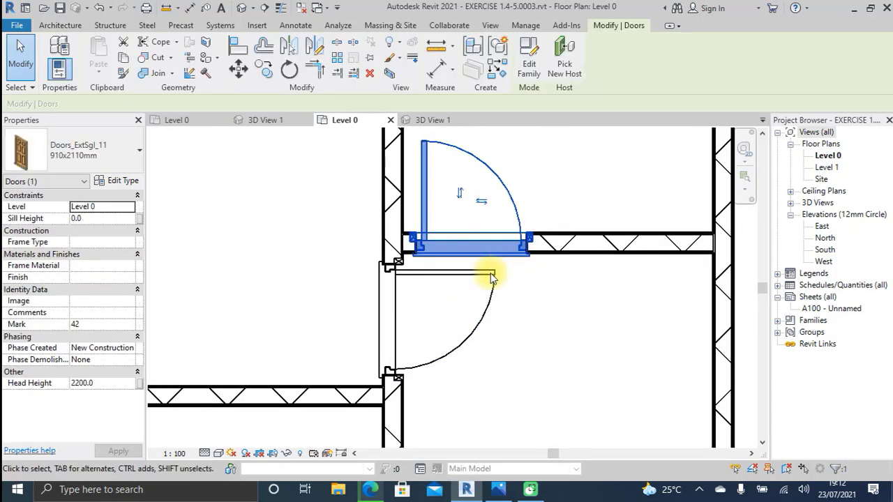
pyautogui.click(385, 306)
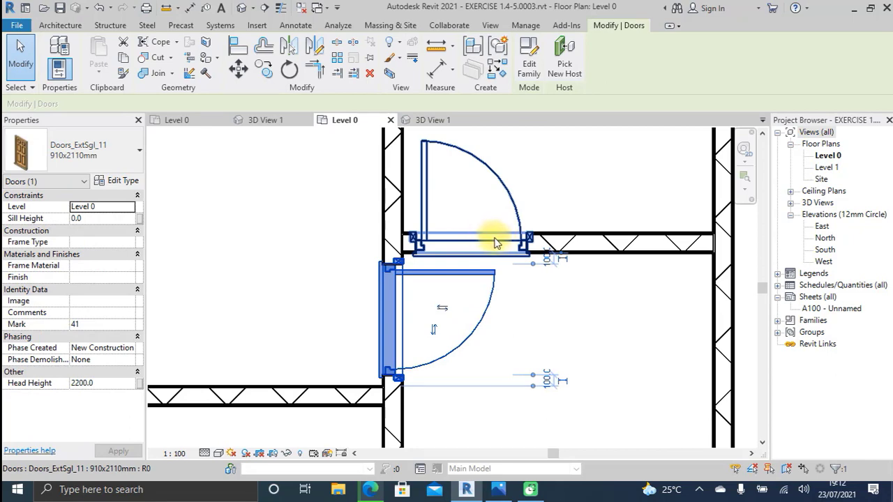
pyautogui.click(434, 330)
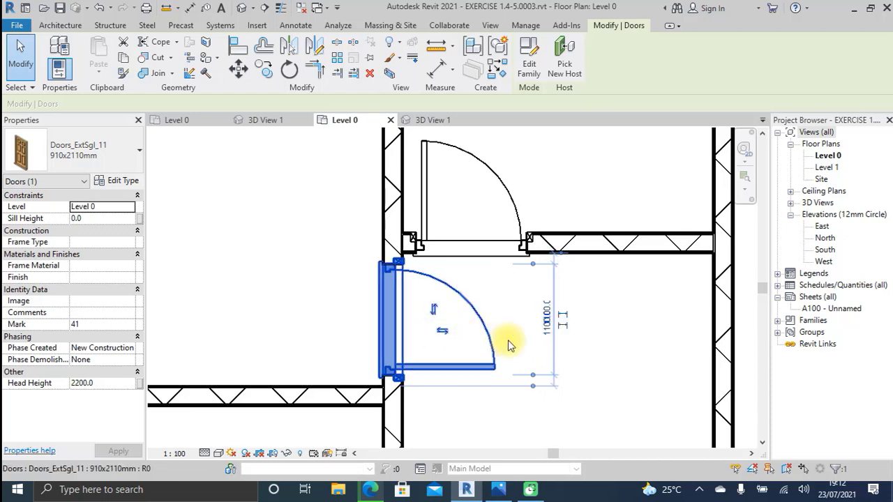
pyautogui.scroll(-2, 564, 309)
pyautogui.moveTo(564, 309); pyautogui.dragTo(613, 283, button='middle')
pyautogui.press('Escape')
# Place a Doors_ExtSgl_11 door near the middle of the lowered horizontal wall, swinging up into the space above it
pyautogui.moveTo(444, 354); pyautogui.dragTo(430, 302, button='middle')
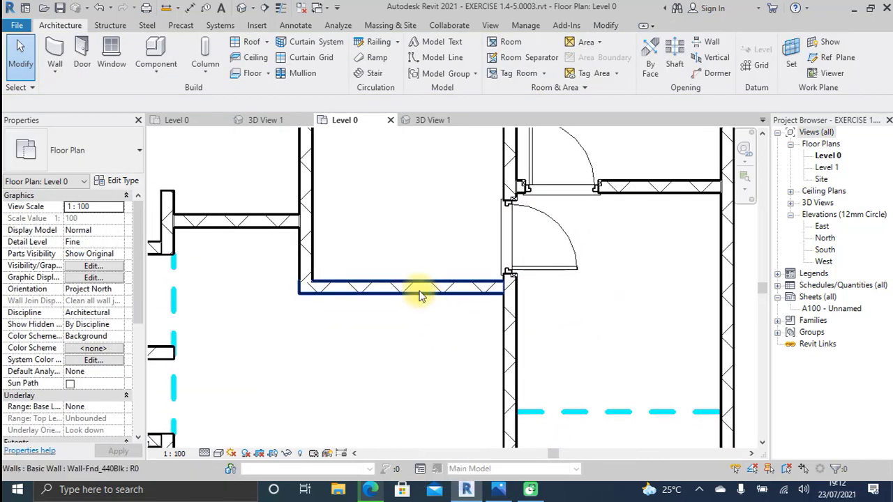
pyautogui.click(82, 47)
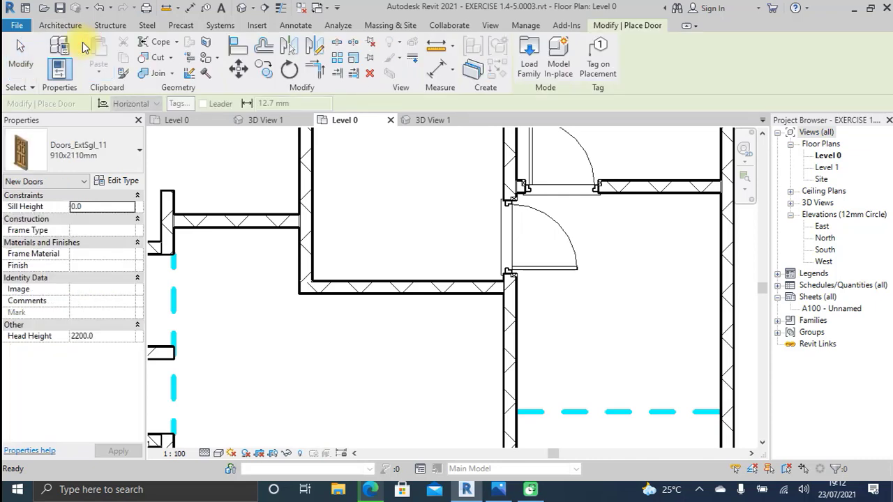
pyautogui.click(414, 293)
pyautogui.press('Escape')
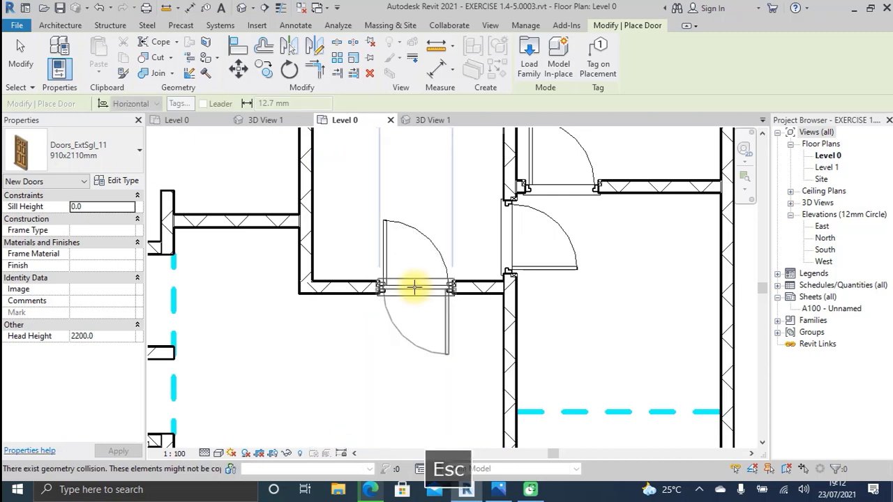
# Duplicate the type of the door in the lowered horizontal wall under the name KITCHEN YARD DR
pyautogui.scroll(2, 414, 284)
pyautogui.scroll(1, 415, 282)
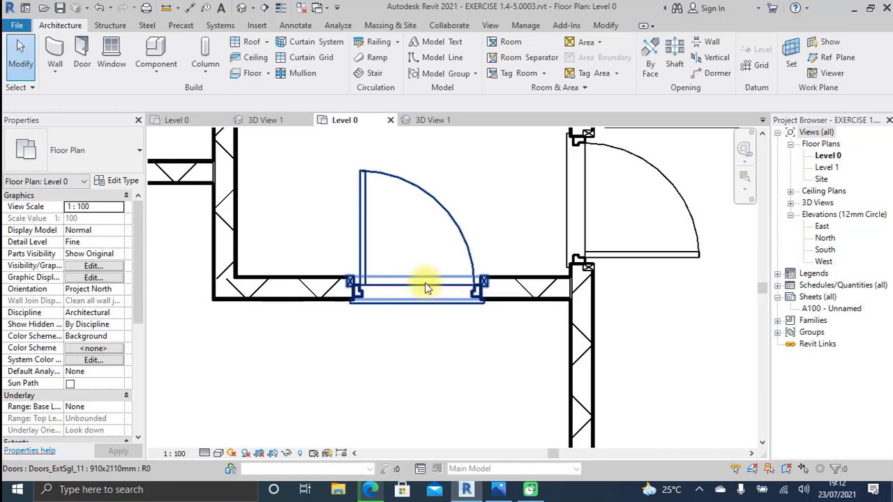
pyautogui.scroll(-5, 408, 283)
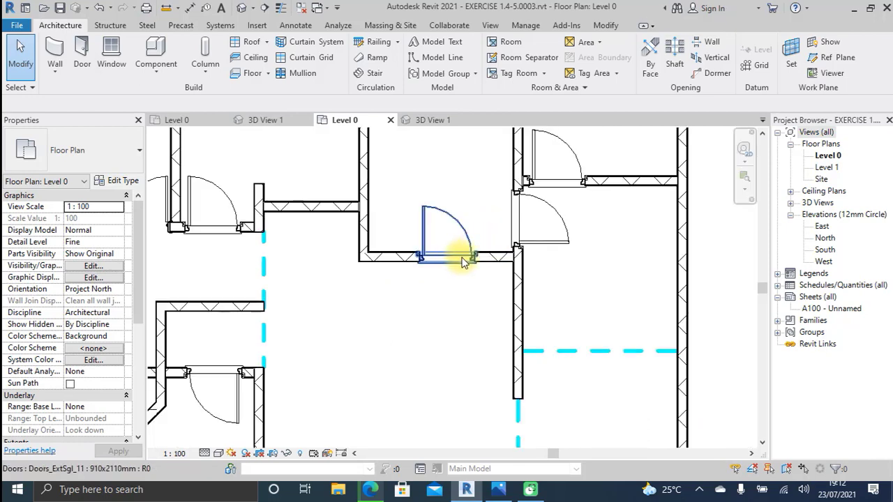
pyautogui.scroll(3, 436, 260)
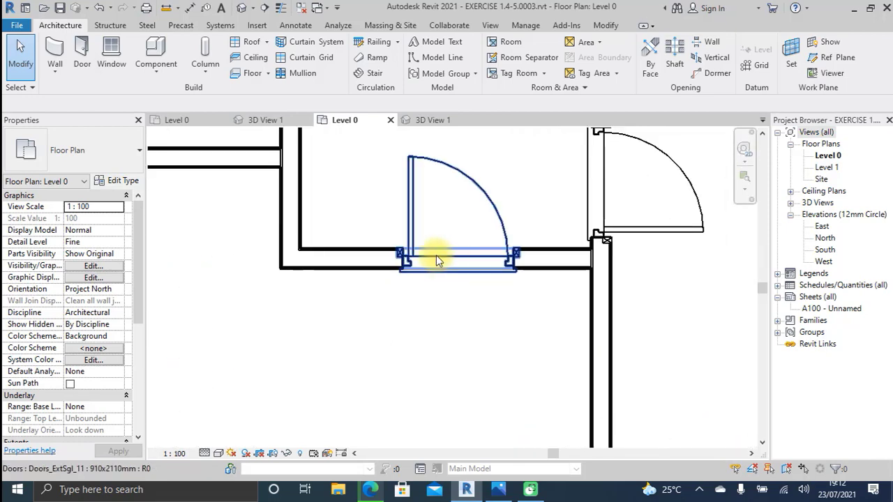
pyautogui.click(449, 260)
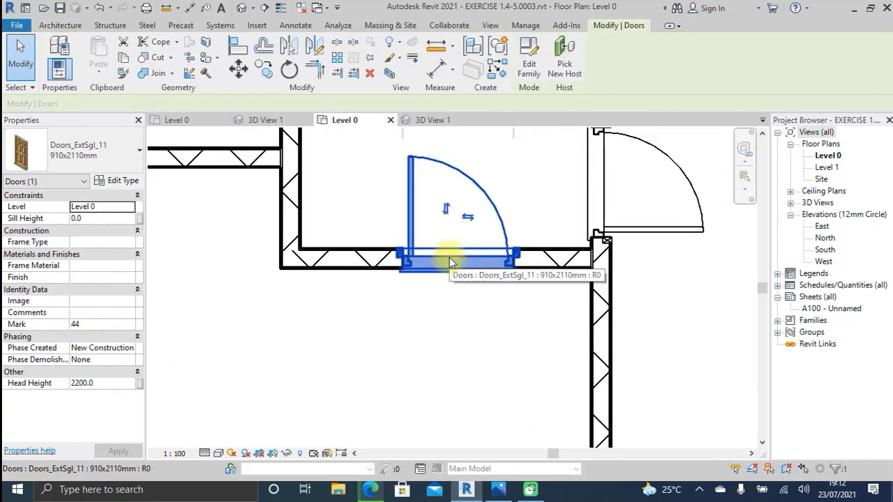
pyautogui.scroll(-2, 450, 260)
pyautogui.click(122, 182)
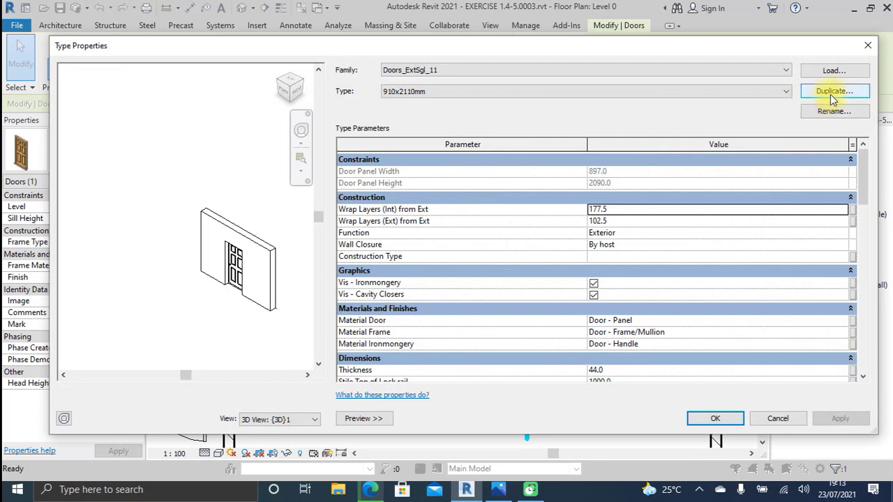
pyautogui.click(831, 92)
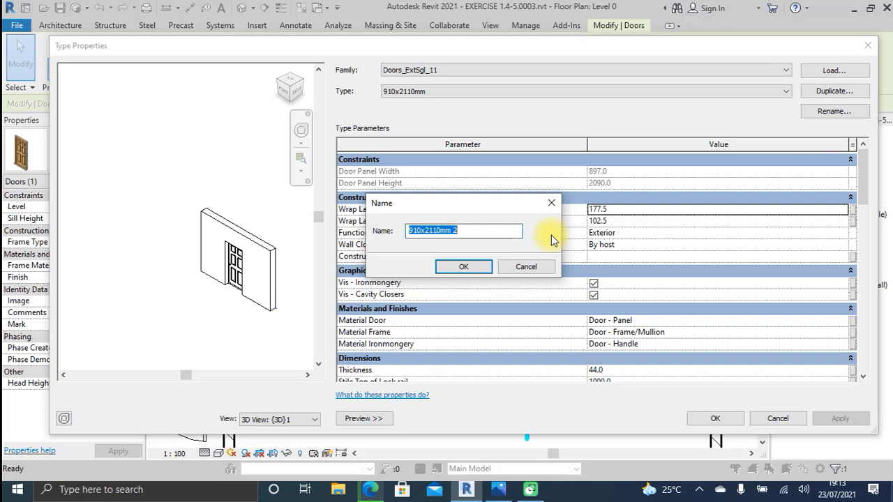
pyautogui.write('K')
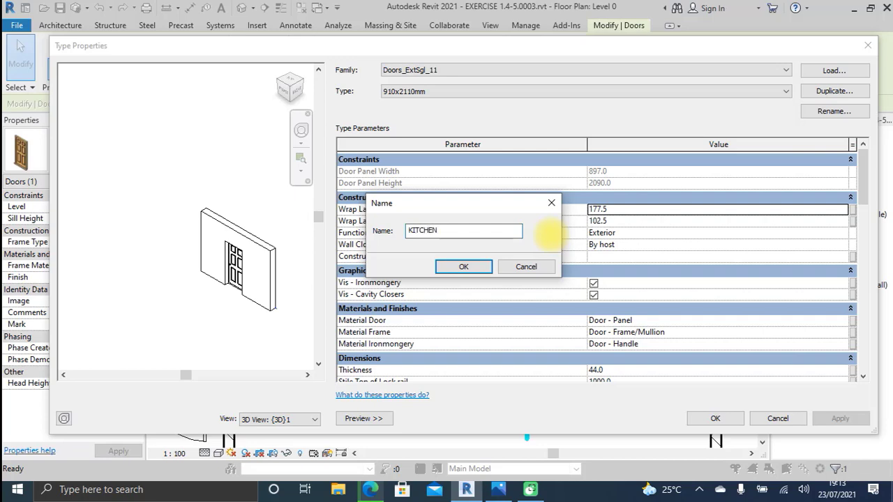
pyautogui.write('ITCHEN ')
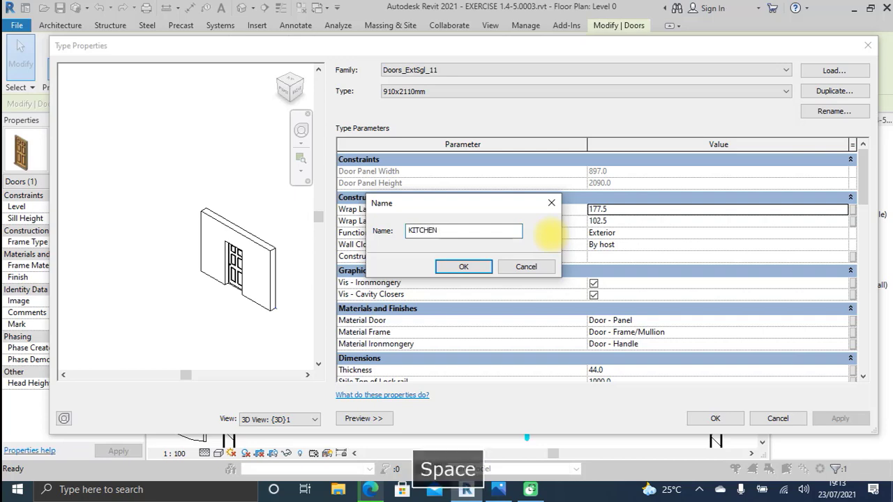
pyautogui.write('YARD DR')
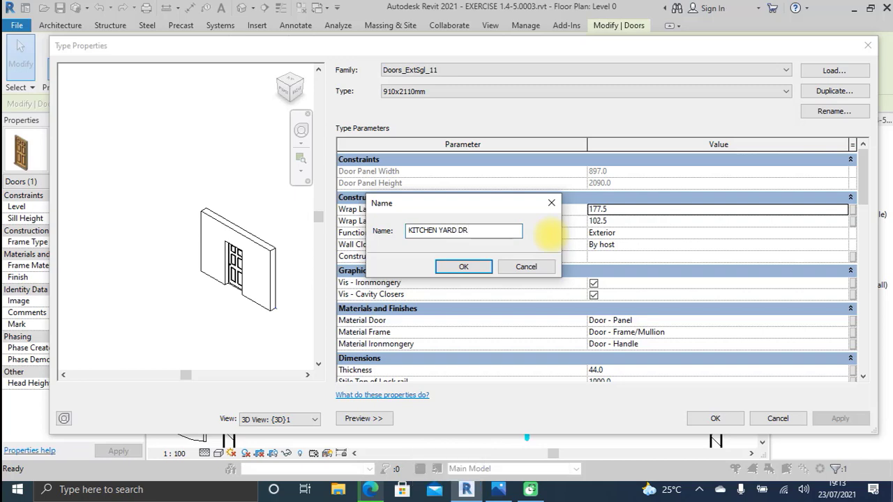
pyautogui.click(466, 266)
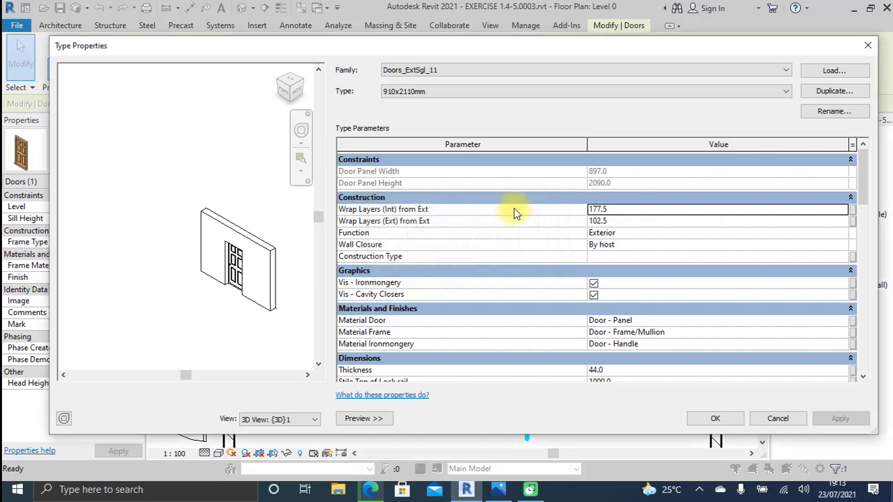
# Load the Doors_Assembly_Sgl.rfa family from the External Doors folder, browsing the files as large icons
pyautogui.click(832, 72)
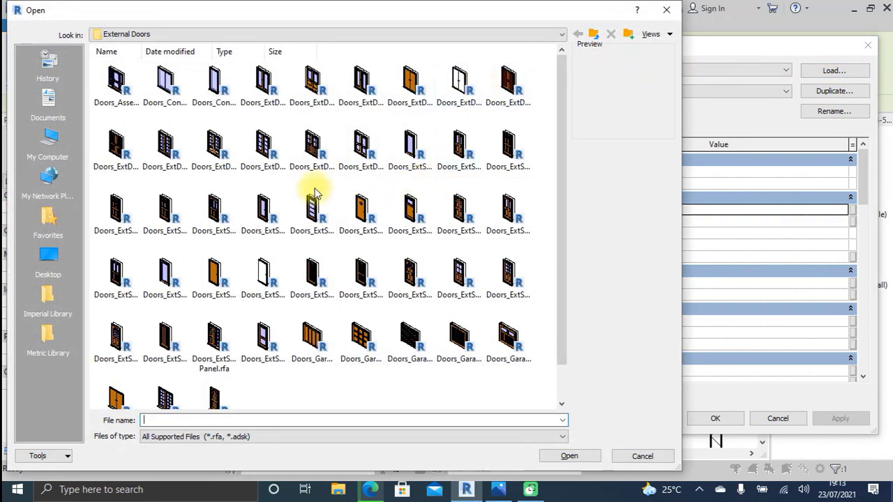
pyautogui.rightClick(249, 112)
pyautogui.moveTo(234, 123)
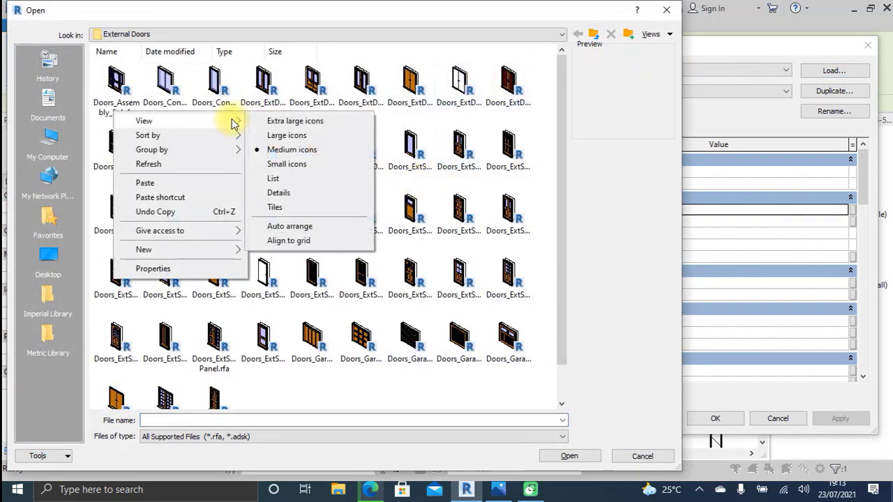
pyautogui.click(311, 137)
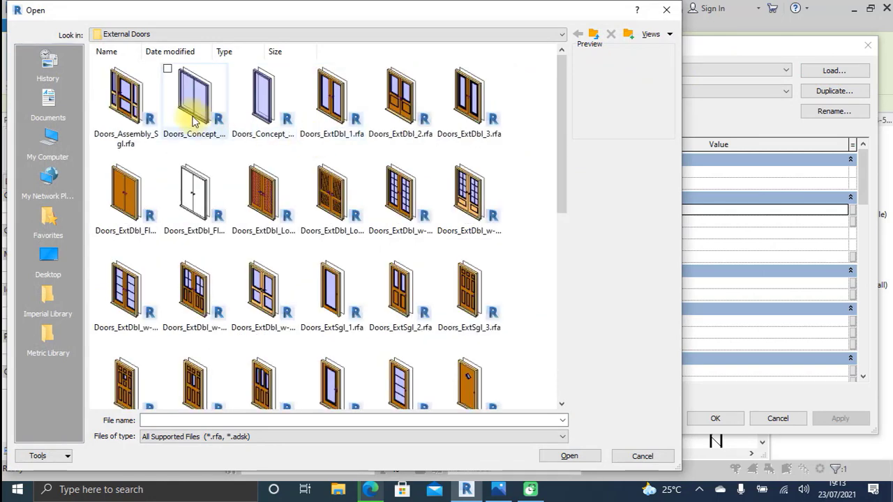
pyautogui.click(124, 94)
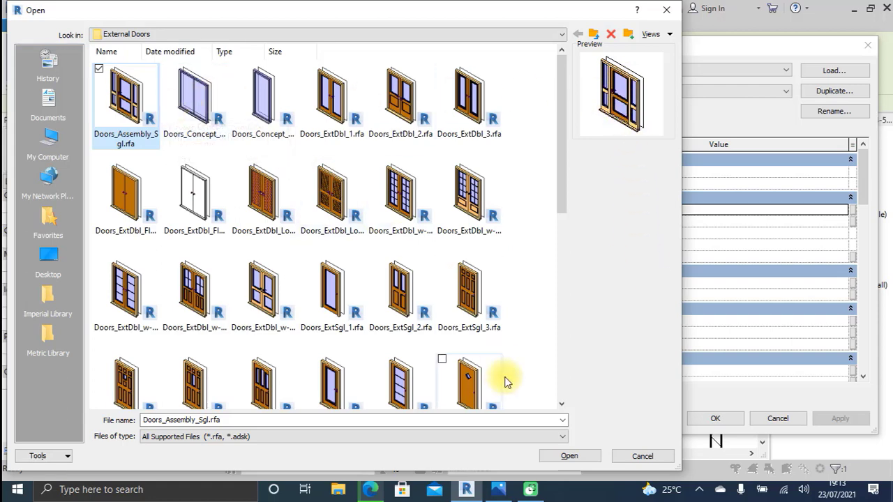
pyautogui.click(568, 455)
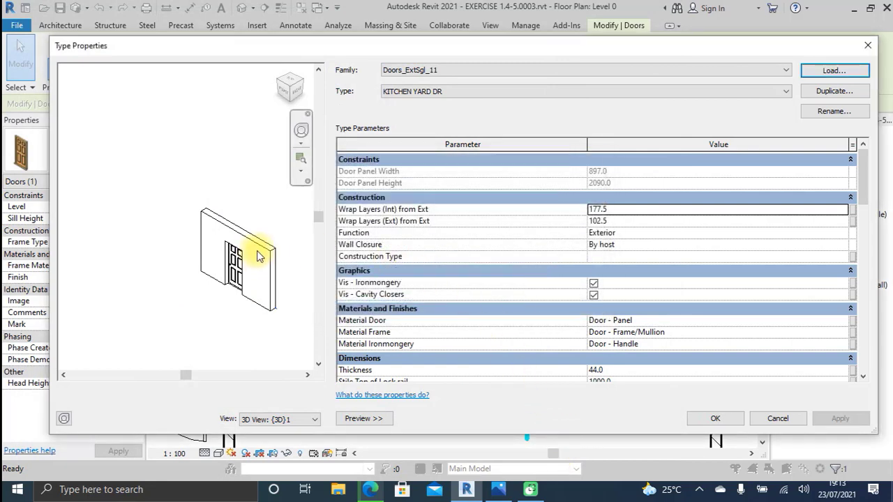
# Set the width of the KITCHEN YARD DR type to 2500 mm and accept the type properties
pyautogui.scroll(2, 289, 265)
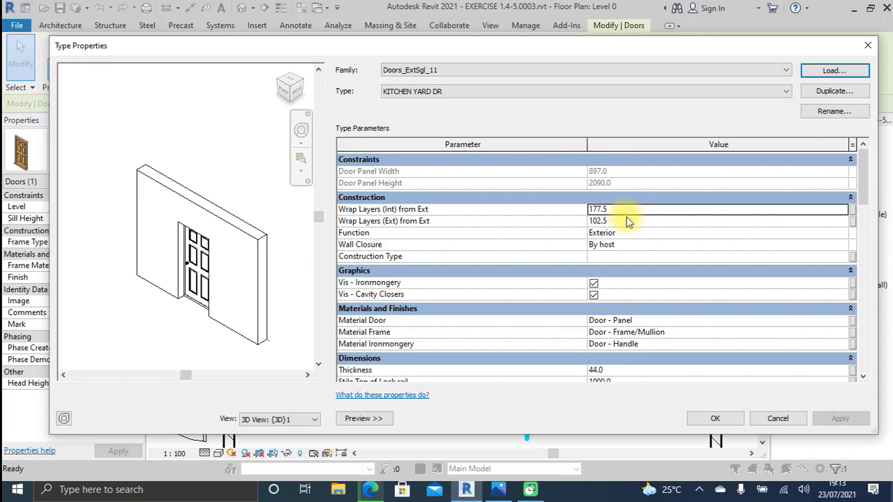
pyautogui.scroll(-15, 626, 221)
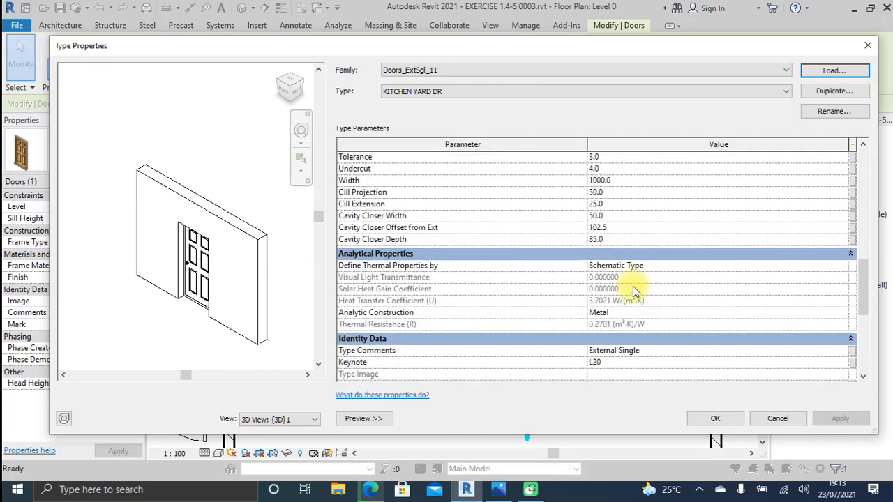
pyautogui.scroll(5, 196, 242)
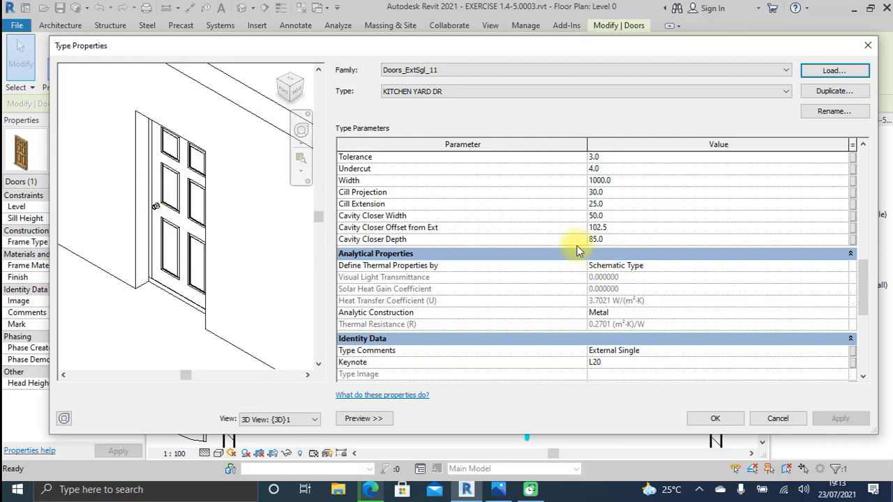
pyautogui.scroll(-6, 633, 304)
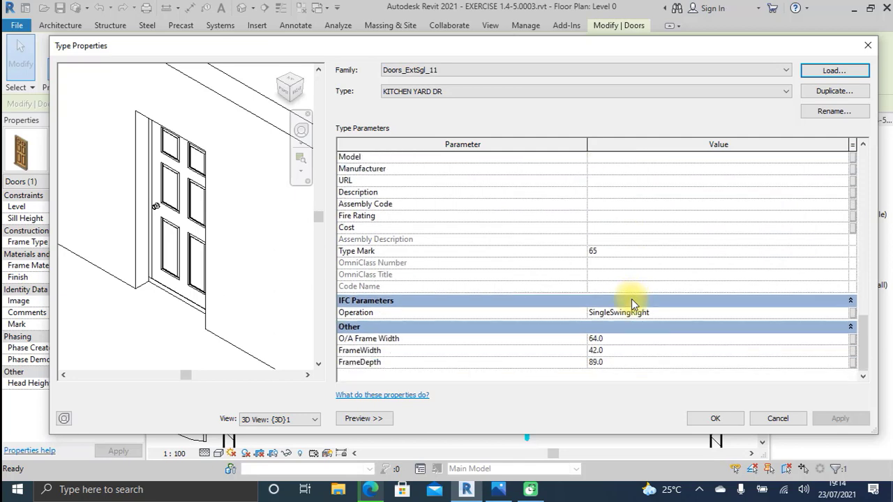
pyautogui.scroll(7, 631, 299)
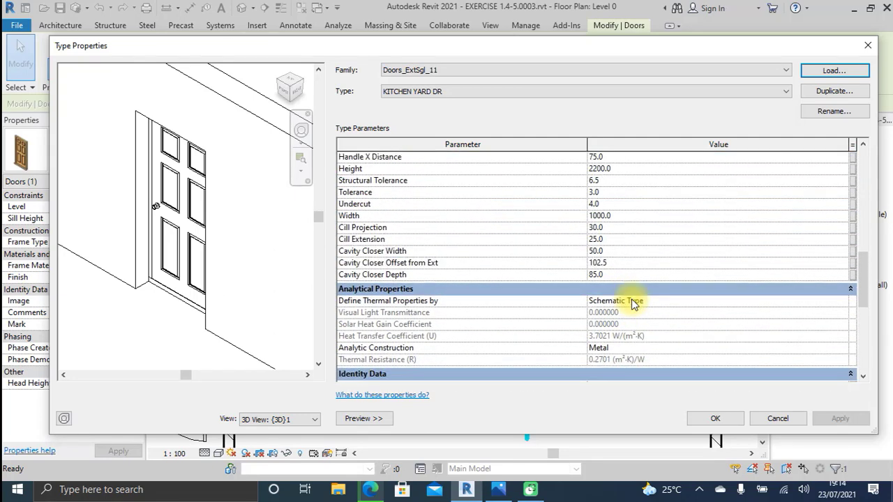
pyautogui.scroll(2, 632, 299)
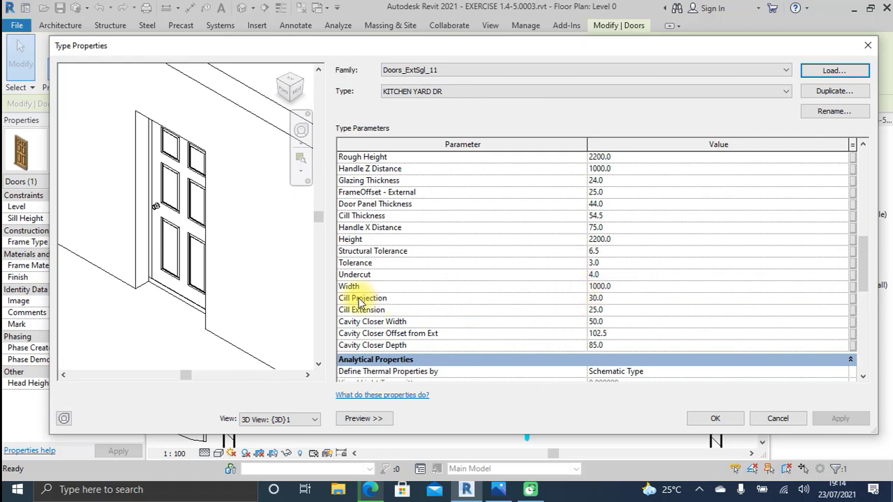
pyautogui.click(632, 291)
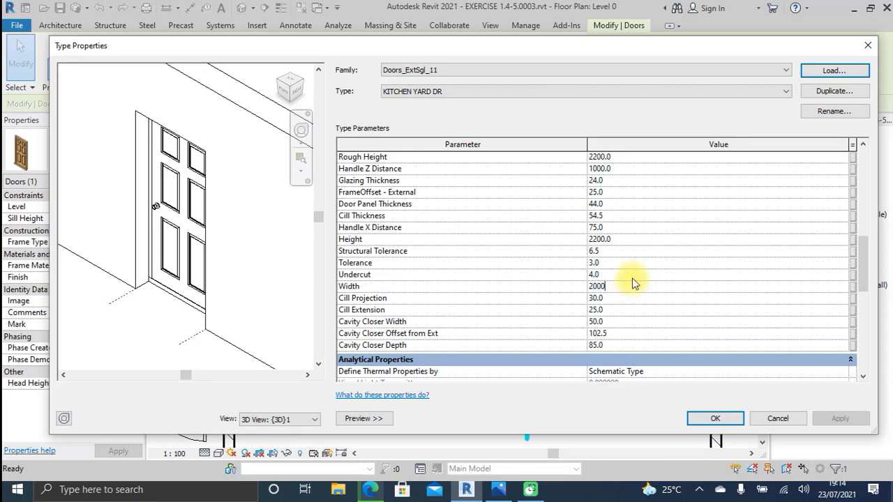
pyautogui.click(634, 276)
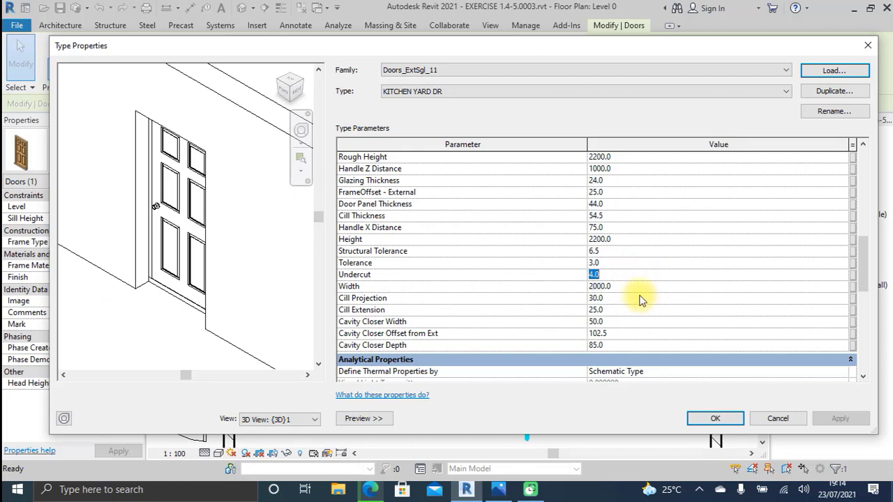
pyautogui.click(630, 286)
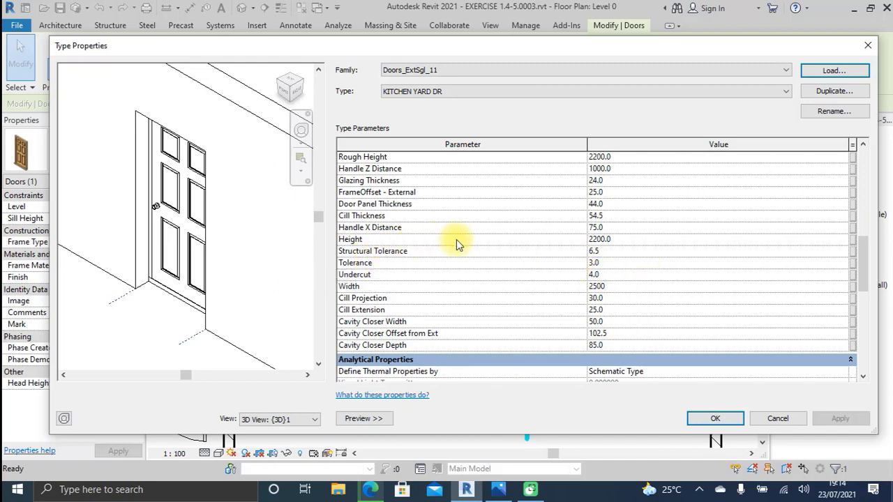
pyautogui.click(715, 420)
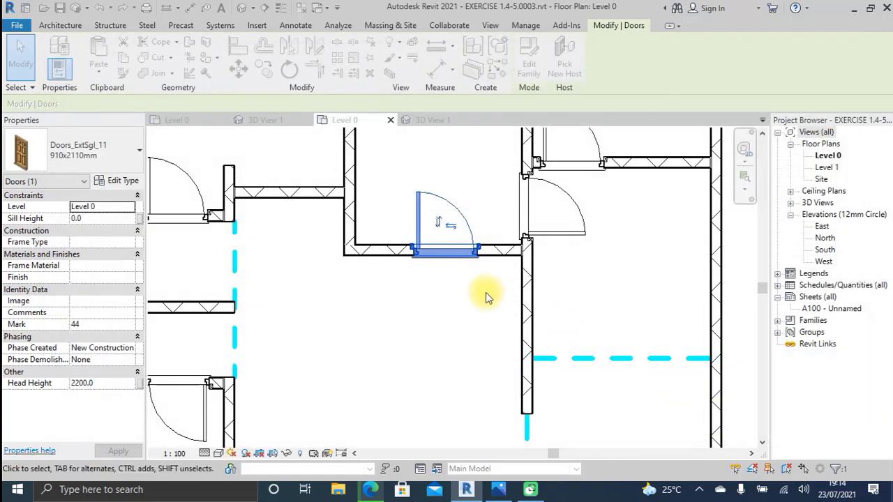
# Load Doors_Assembly_Sgl.rfa from the External Doors folder and switch the kitchen yard door's family to Doors_Assembly_Sgl, type 1810x2110mm
pyautogui.scroll(2, 453, 315)
pyautogui.moveTo(453, 316); pyautogui.dragTo(447, 336, button='middle')
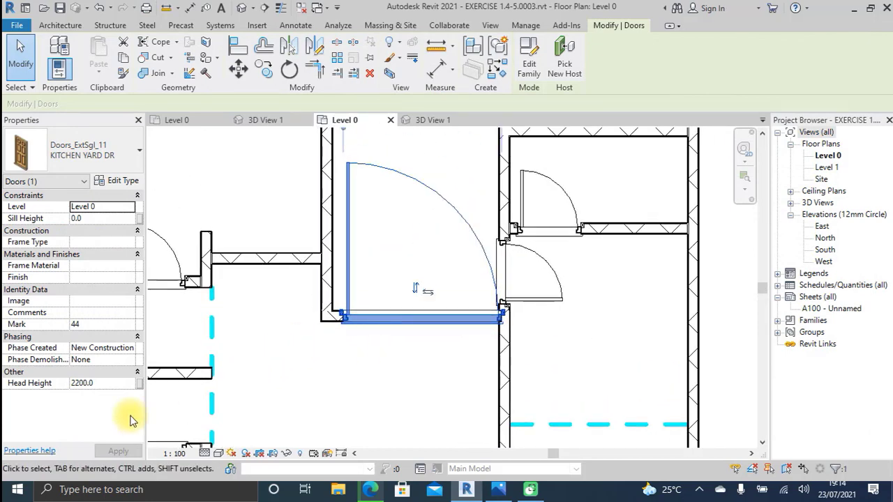
pyautogui.click(116, 180)
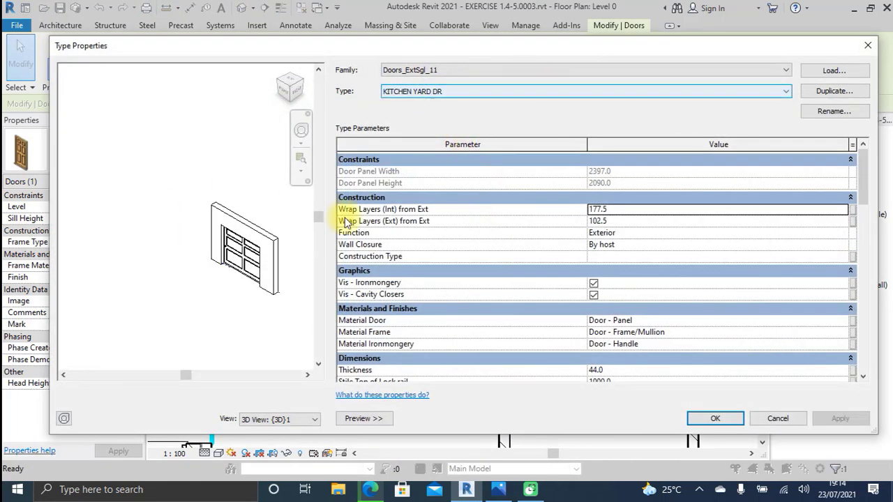
pyautogui.scroll(3, 251, 272)
pyautogui.click(834, 71)
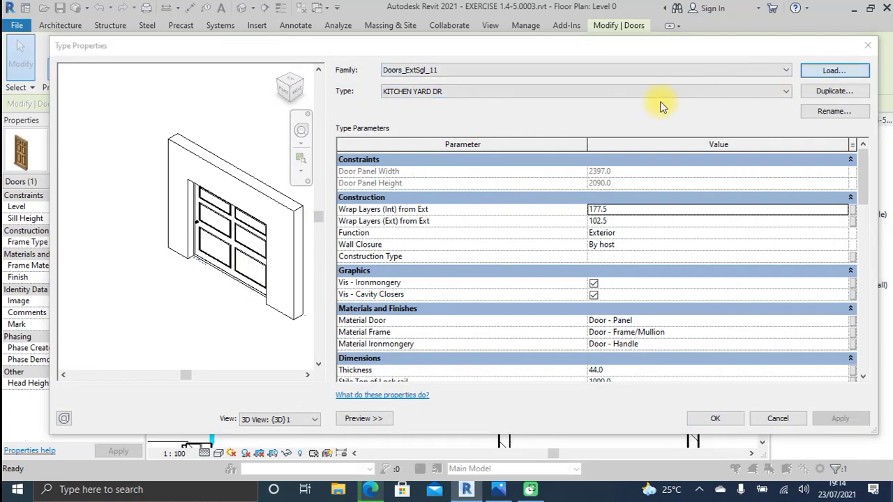
pyautogui.click(116, 81)
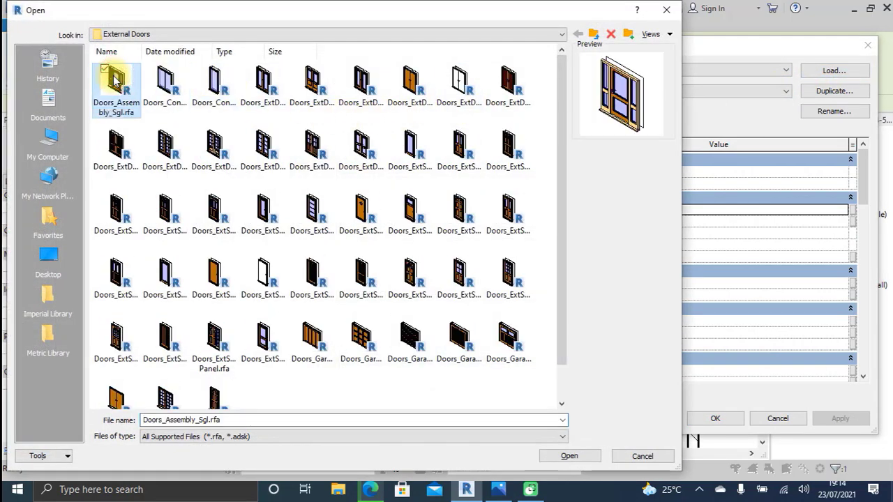
pyautogui.click(563, 454)
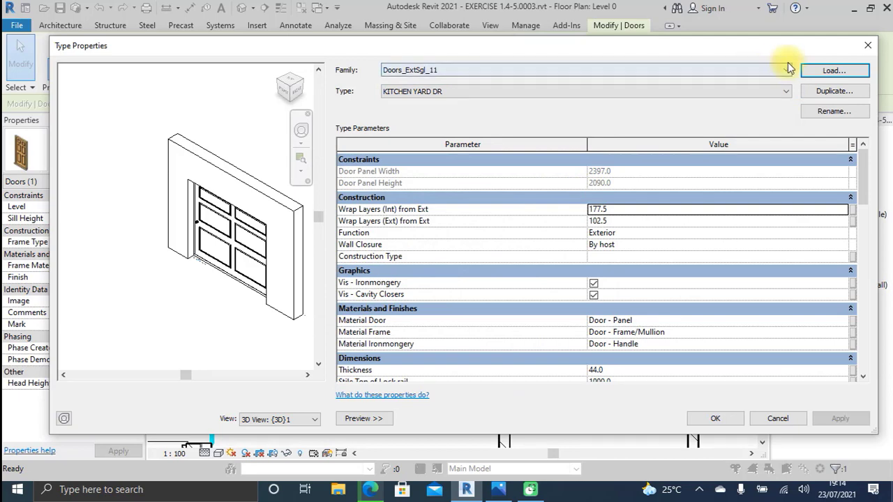
pyautogui.click(760, 70)
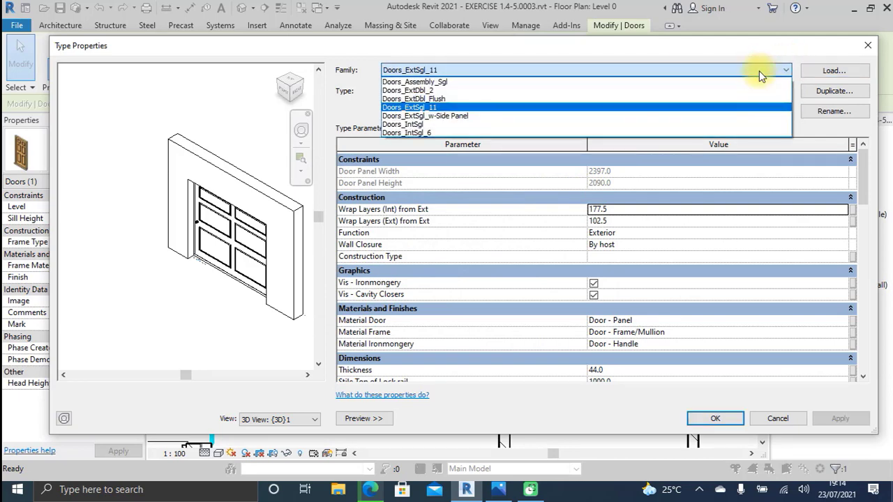
pyautogui.click(471, 81)
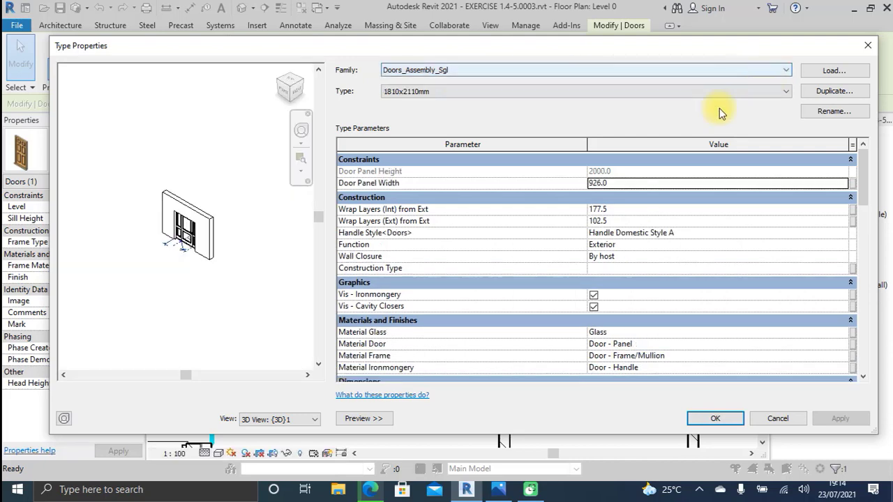
# Set the width of the Doors_Assembly_Sgl 1810x2110mm type to 2000 mm and its height to 2200 mm, and accept the type properties
pyautogui.scroll(8, 178, 230)
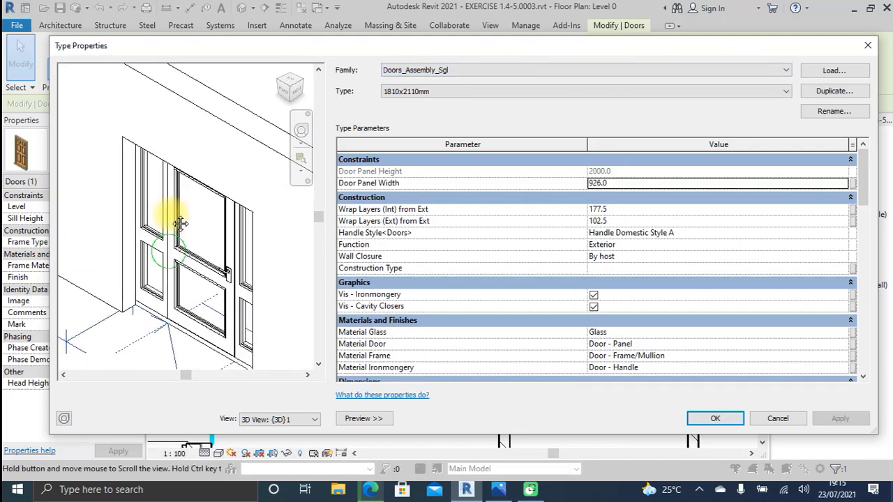
pyautogui.scroll(4, 170, 202)
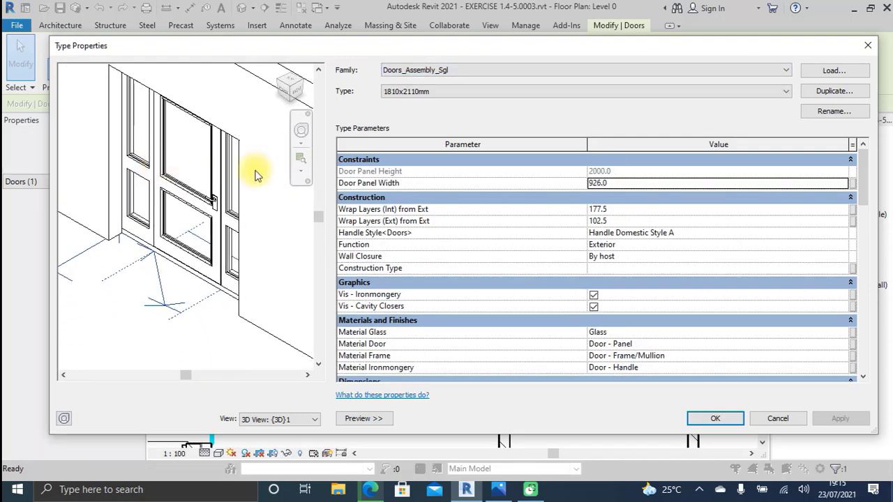
pyautogui.scroll(-4, 593, 279)
pyautogui.scroll(-4, 634, 304)
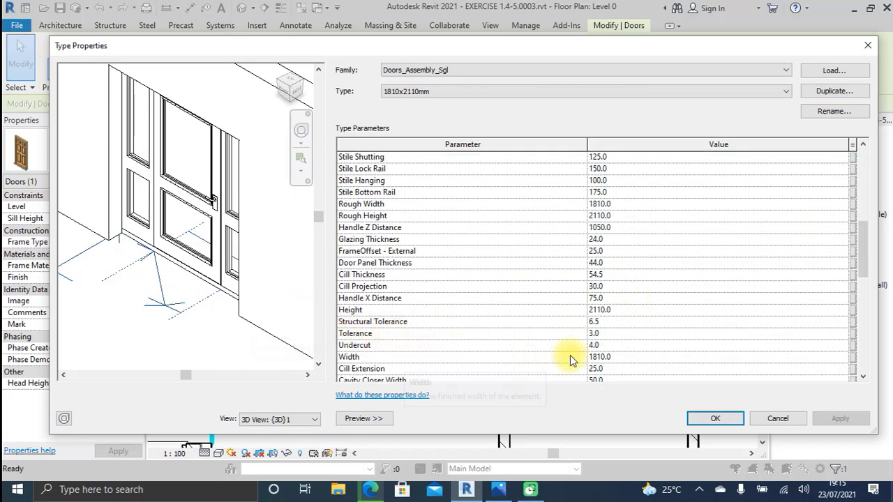
pyautogui.scroll(-1, 521, 339)
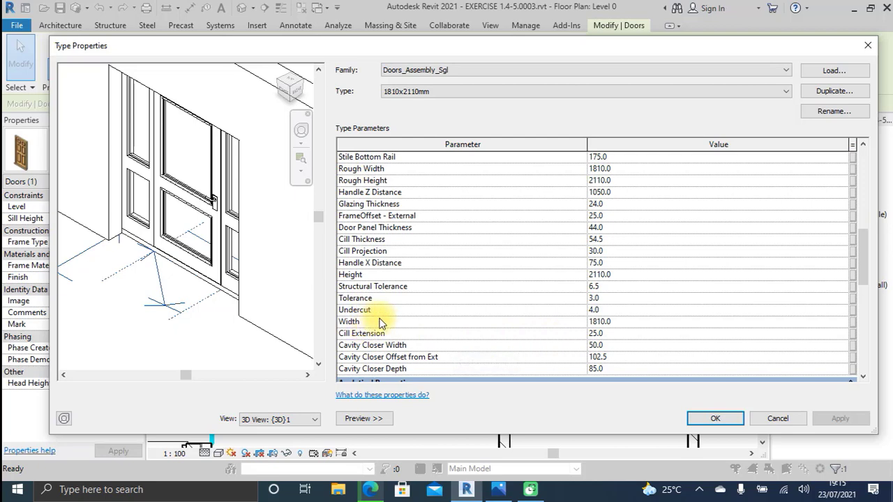
pyautogui.click(621, 321)
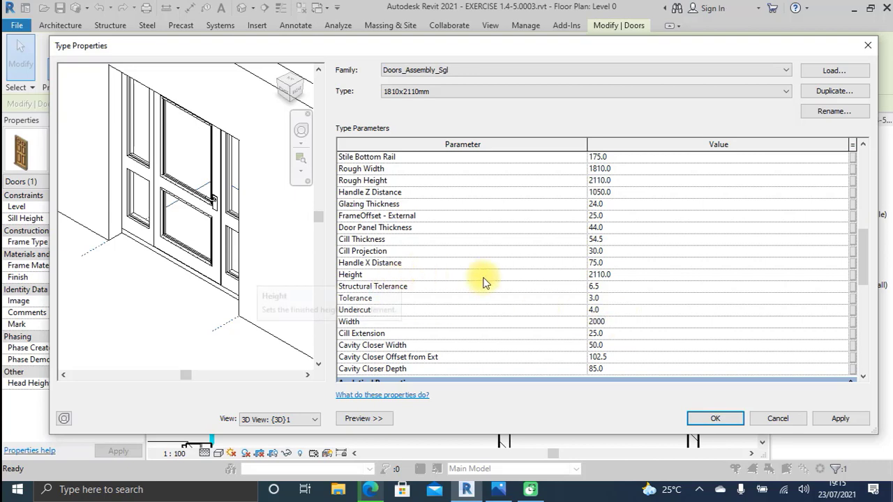
pyautogui.click(617, 274)
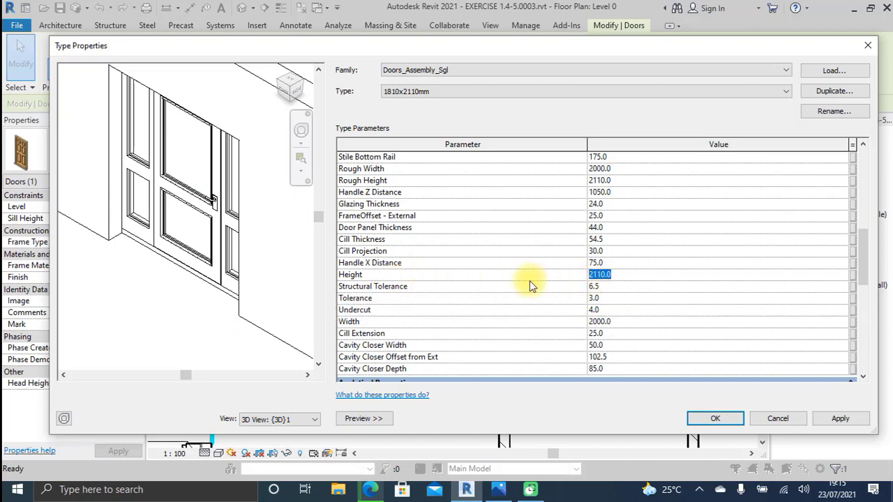
pyautogui.write('2200')
pyautogui.click(593, 298)
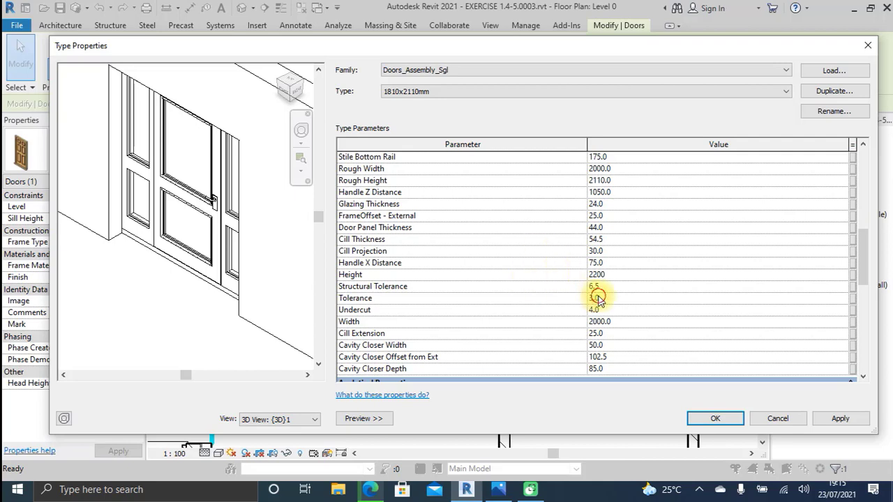
pyautogui.click(841, 419)
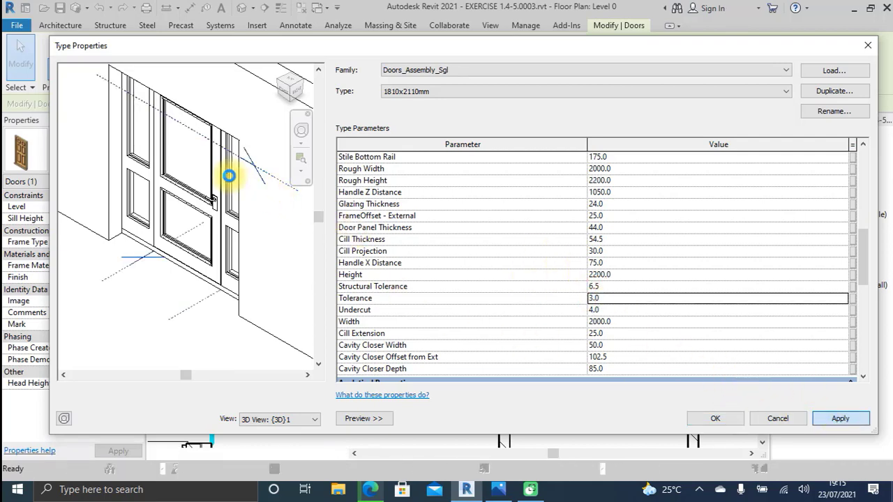
pyautogui.scroll(5, 175, 174)
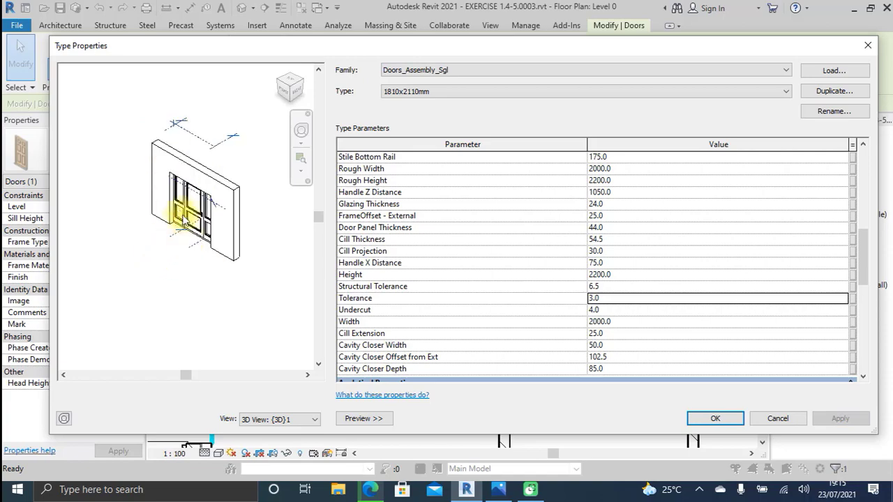
pyautogui.click(715, 418)
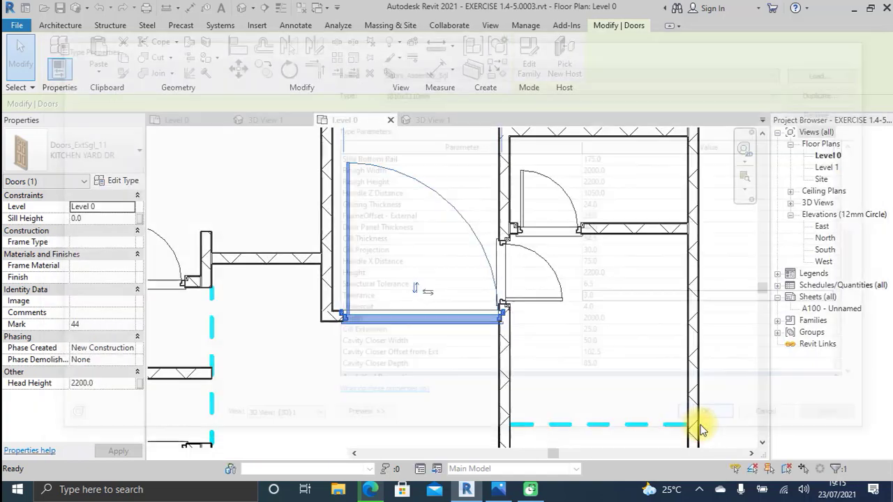
# Slide the Doors_Assembly_Sgl door along the lowered horizontal wall to about 360 mm from the west wall and 260 mm from the east wall
pyautogui.scroll(2, 453, 320)
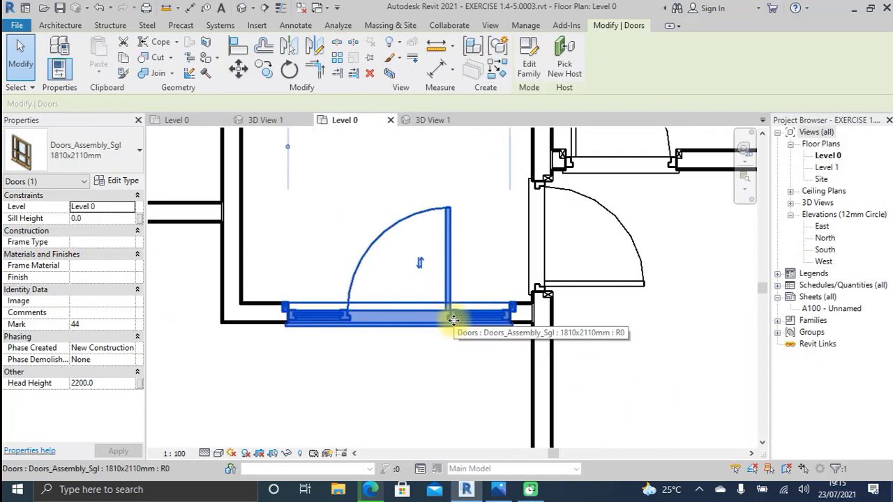
pyautogui.click(455, 335)
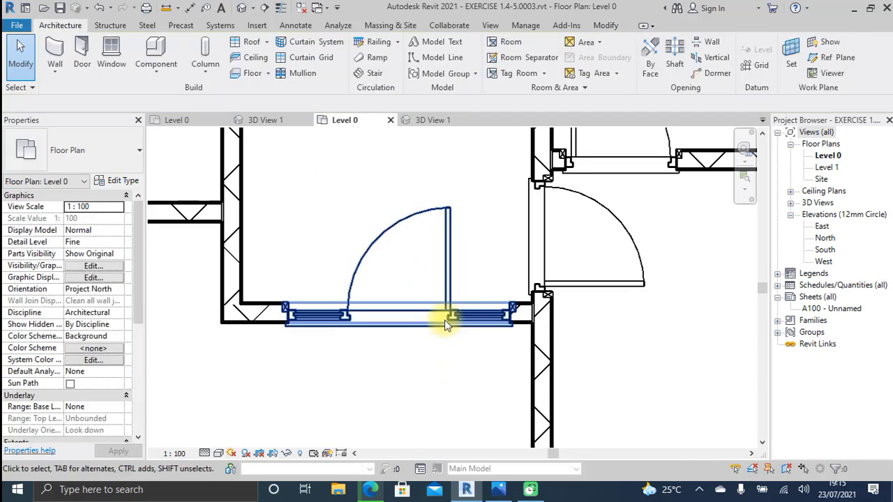
pyautogui.click(446, 317)
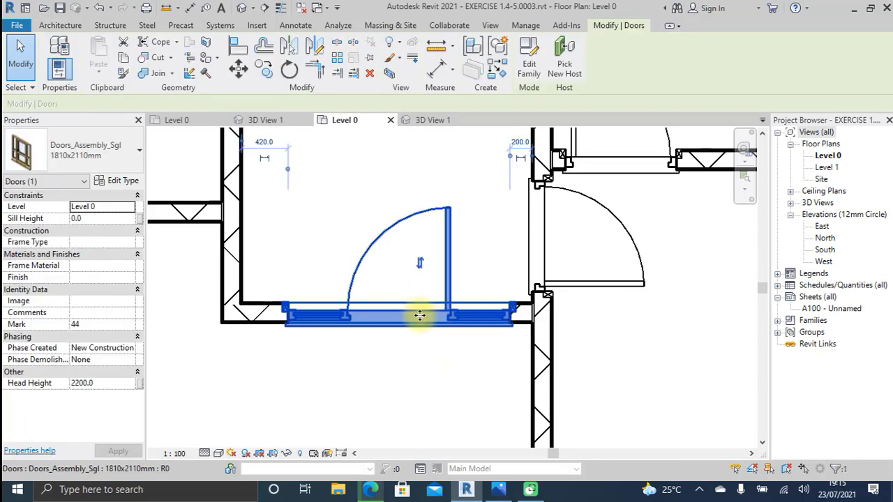
pyautogui.moveTo(419, 316); pyautogui.dragTo(409, 314)
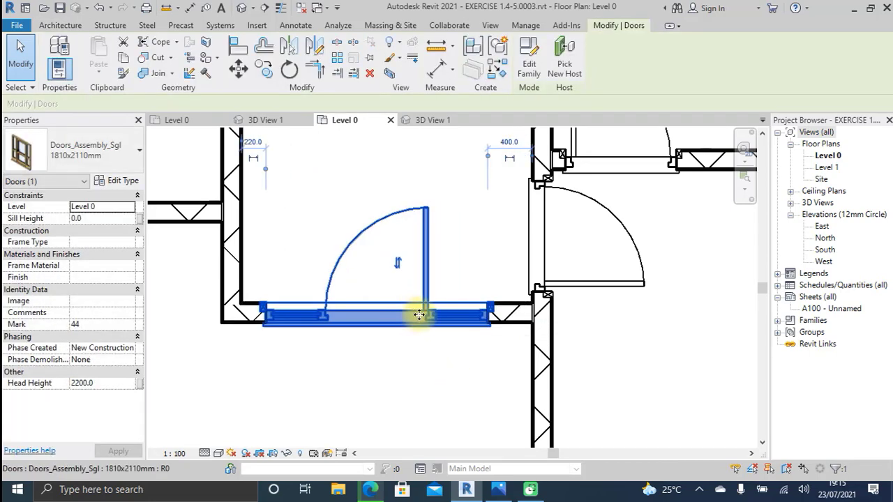
pyautogui.scroll(1, 424, 317)
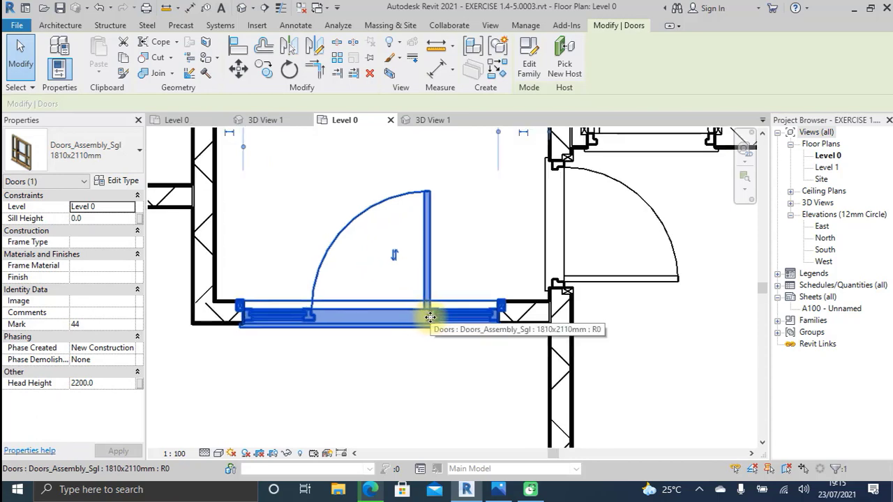
pyautogui.moveTo(435, 319); pyautogui.dragTo(425, 319)
pyautogui.scroll(-2, 365, 285)
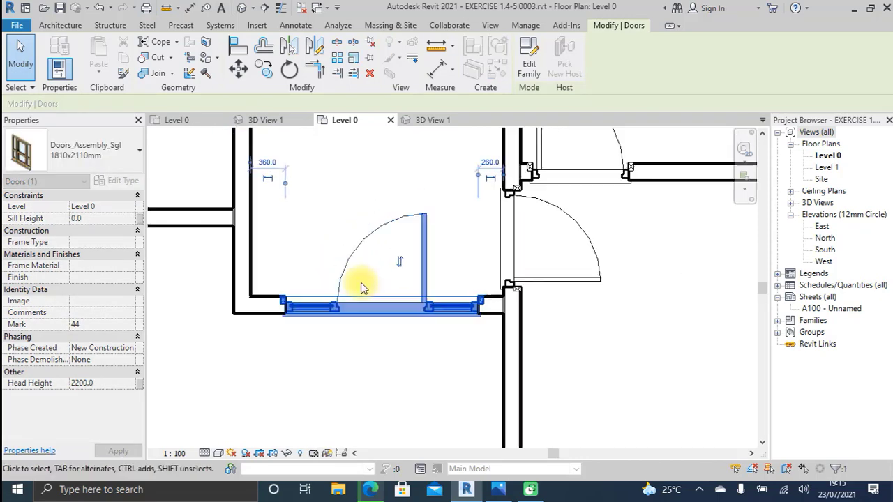
pyautogui.scroll(3, 433, 203)
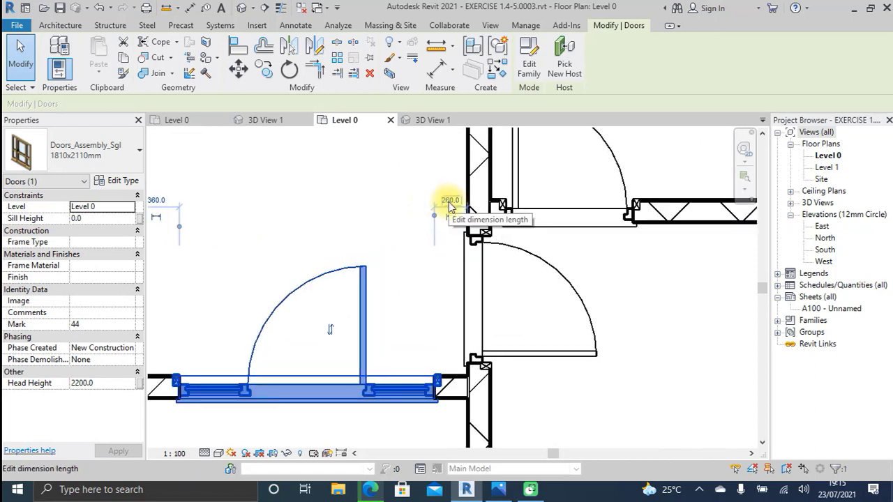
pyautogui.scroll(-2, 375, 358)
pyautogui.click(374, 358)
pyautogui.scroll(-1, 394, 303)
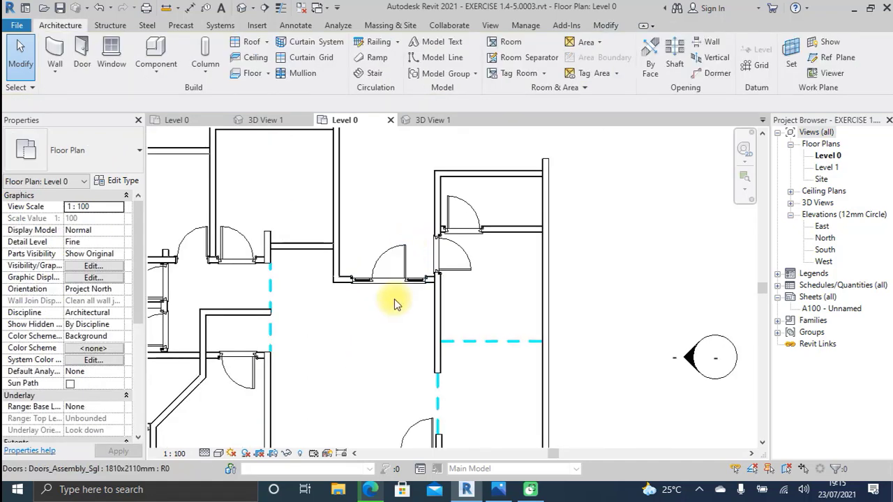
# Examine the placed doors in the 3D view from the front, the back and inside the rooms
pyautogui.click(427, 120)
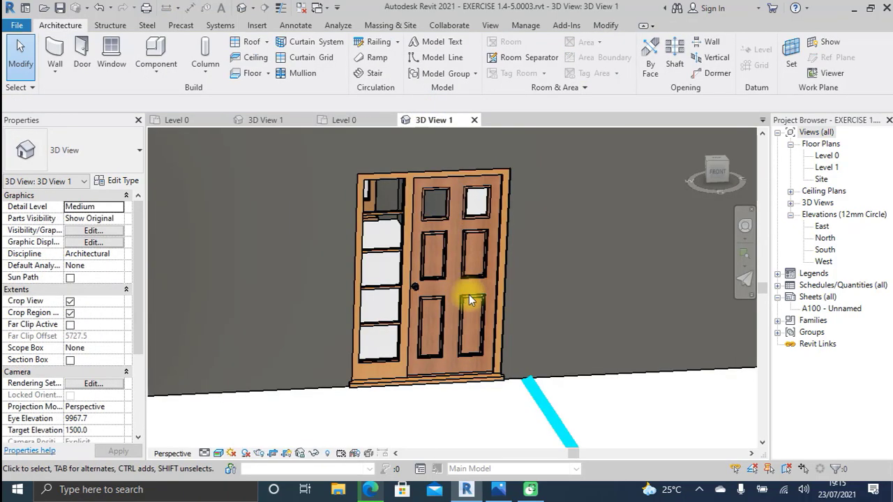
pyautogui.scroll(-3, 549, 343)
pyautogui.scroll(-2, 541, 317)
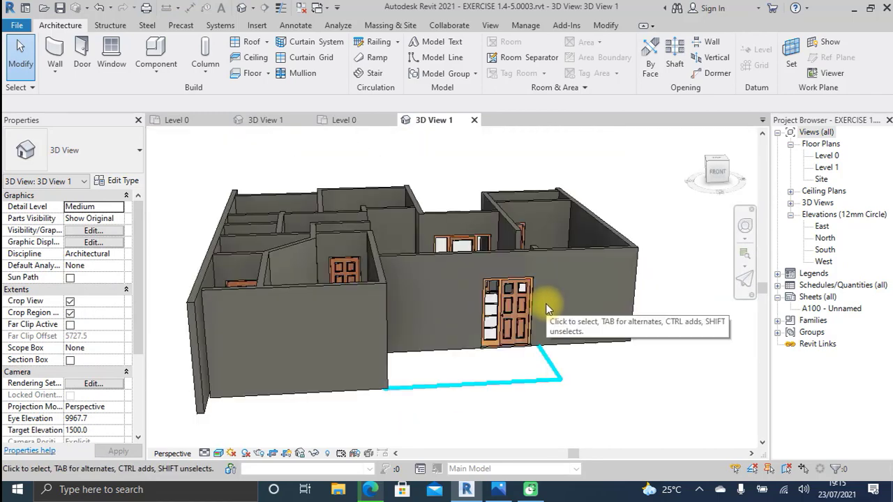
pyautogui.keyDown('shift'); pyautogui.moveTo(545, 303); pyautogui.dragTo(447, 315, button='middle'); pyautogui.keyUp('shift')
pyautogui.scroll(5, 439, 314)
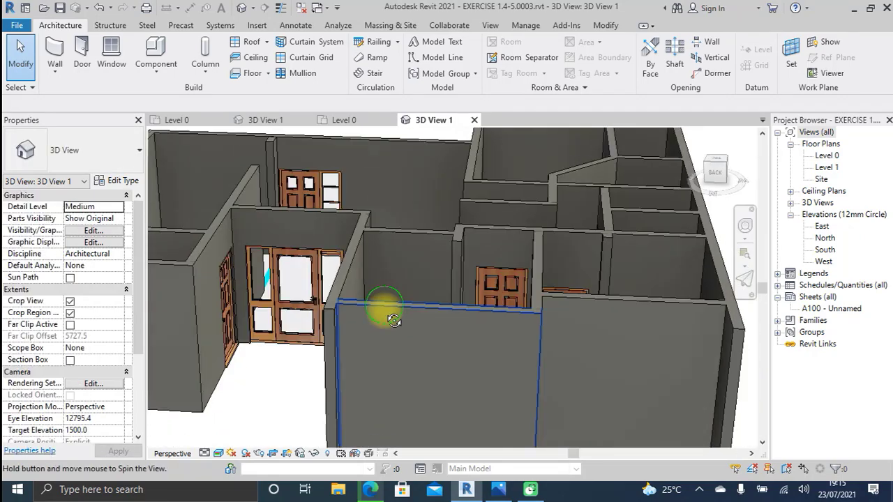
pyautogui.keyDown('shift'); pyautogui.moveTo(394, 324); pyautogui.dragTo(441, 263, button='middle'); pyautogui.keyUp('shift')
pyautogui.scroll(3, 467, 348)
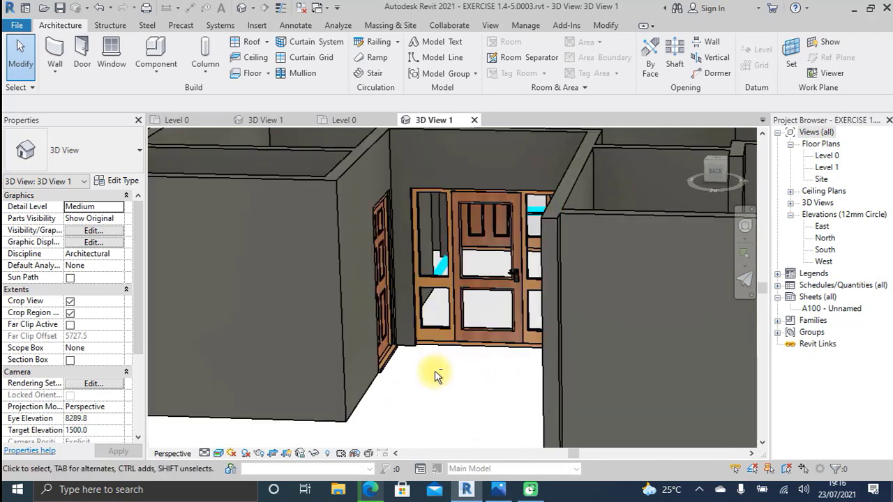
pyautogui.scroll(-3, 438, 376)
pyautogui.keyDown('shift'); pyautogui.moveTo(479, 389); pyautogui.dragTo(545, 236, button='middle'); pyautogui.keyUp('shift')
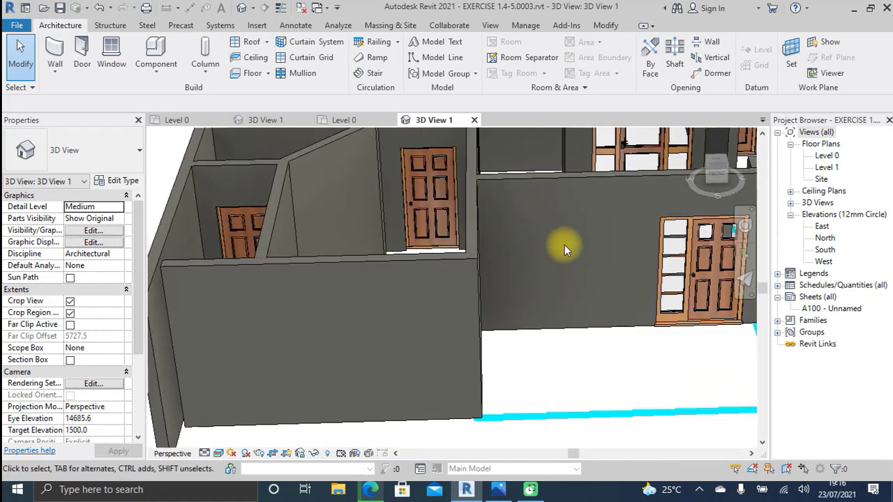
pyautogui.scroll(-3, 573, 260)
pyautogui.scroll(6, 509, 265)
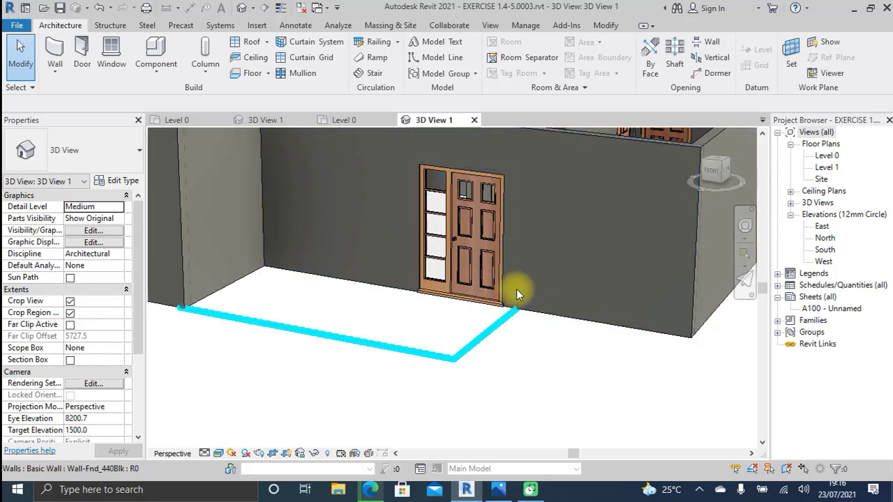
# In the Level 0 plan, extend the west end of the southernmost horizontal wall to meet the long west outer wall
pyautogui.click(325, 120)
pyautogui.scroll(-2, 364, 203)
pyautogui.moveTo(364, 203); pyautogui.dragTo(433, 197, button='middle')
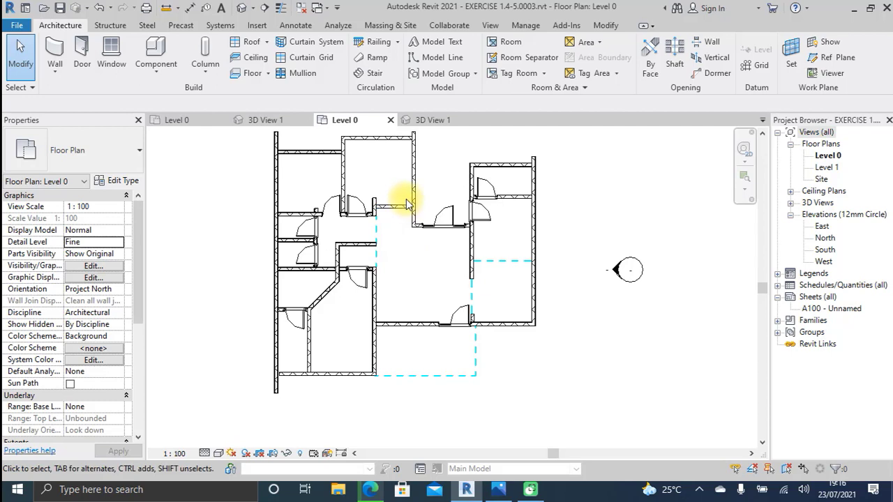
pyautogui.moveTo(323, 161); pyautogui.dragTo(330, 177, button='middle')
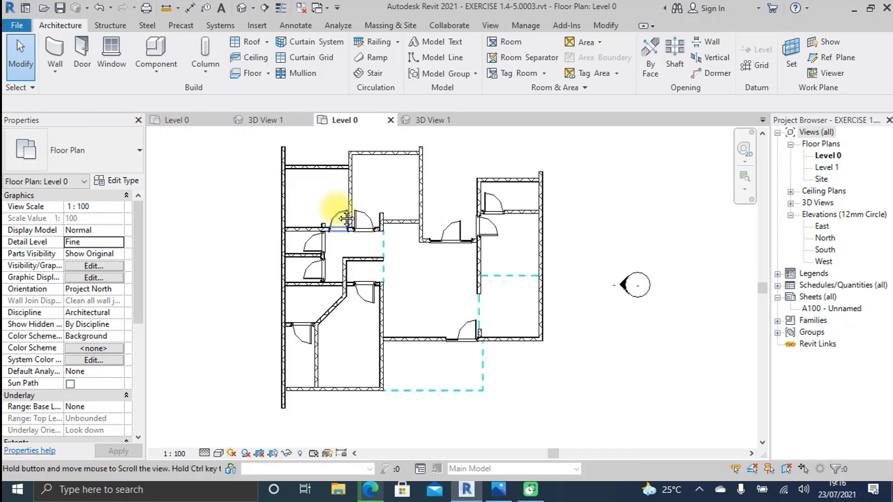
pyautogui.moveTo(347, 219); pyautogui.dragTo(348, 228, button='middle')
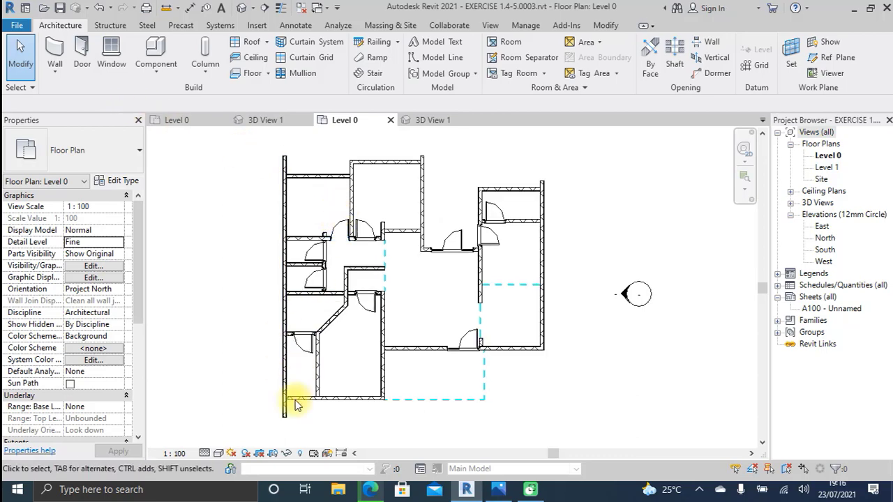
pyautogui.scroll(4, 292, 399)
pyautogui.scroll(3, 300, 374)
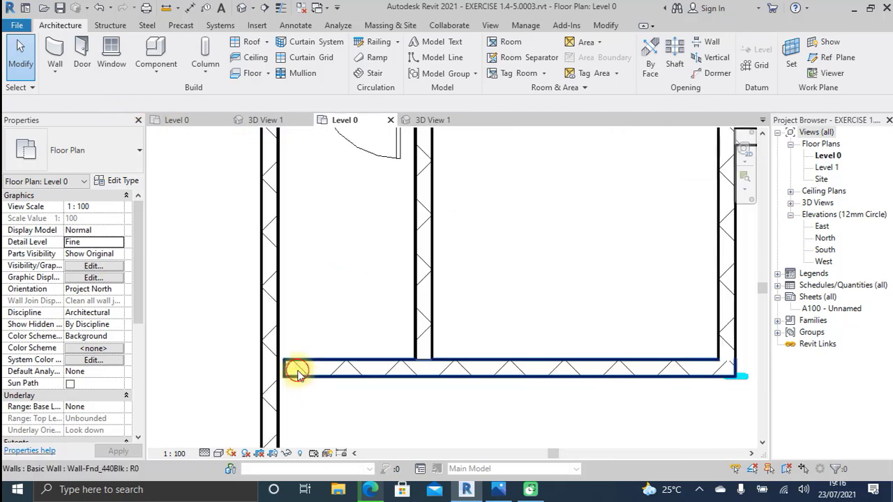
pyautogui.click(295, 368)
pyautogui.scroll(3, 286, 361)
pyautogui.press('r')
pyautogui.press('s')
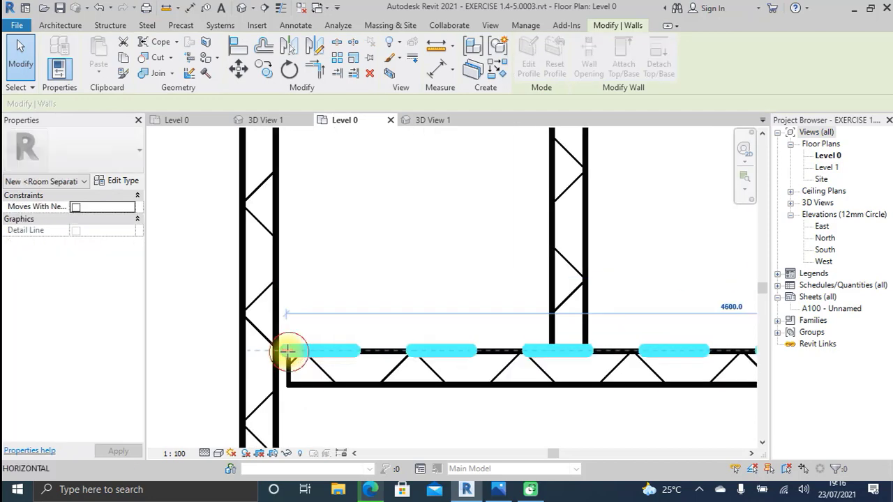
pyautogui.press('Escape')
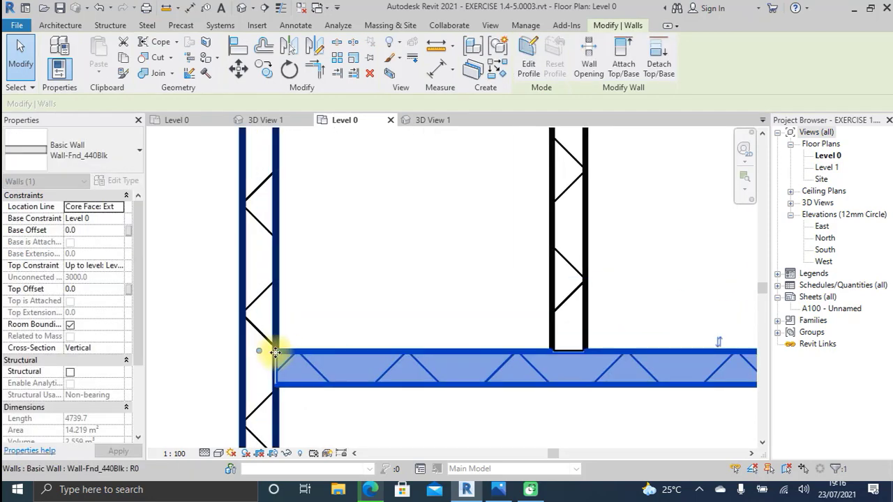
pyautogui.press('Escape')
pyautogui.scroll(-2, 279, 347)
pyautogui.scroll(-2, 318, 394)
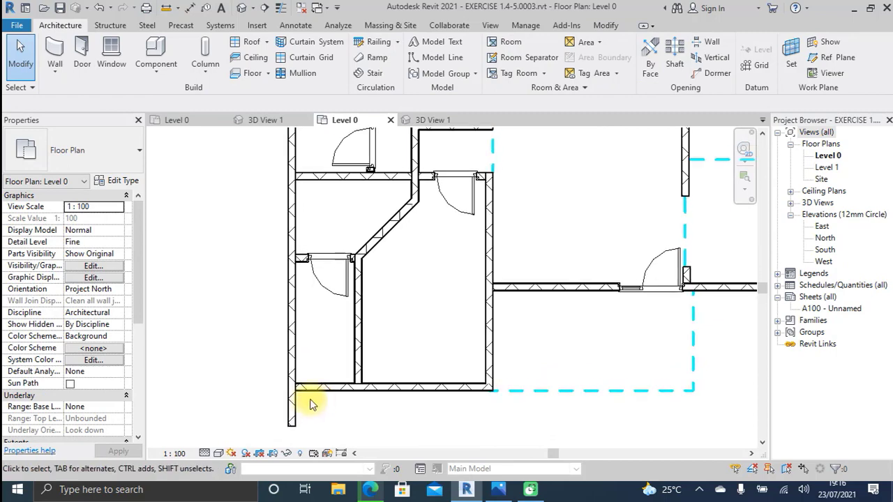
# Start placing a window with the Windows_Sgl_Plain 910x1210mm type and open its type properties to inspect the preview
pyautogui.click(120, 55)
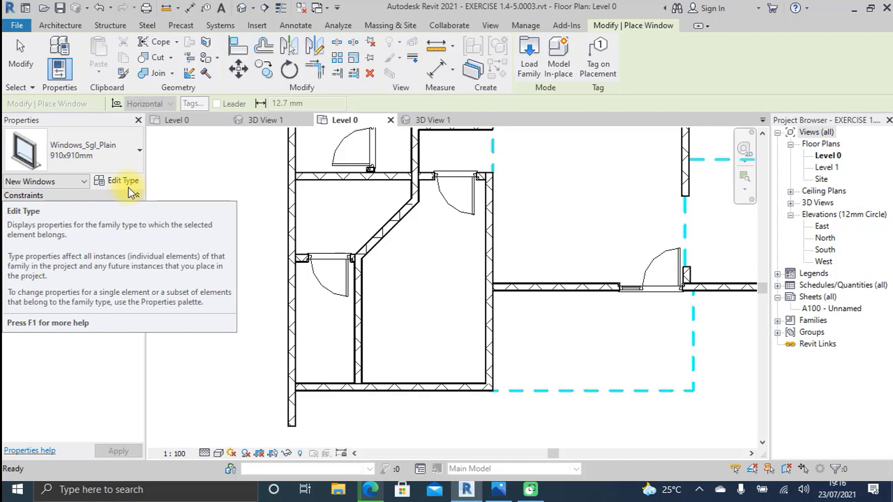
pyautogui.click(138, 152)
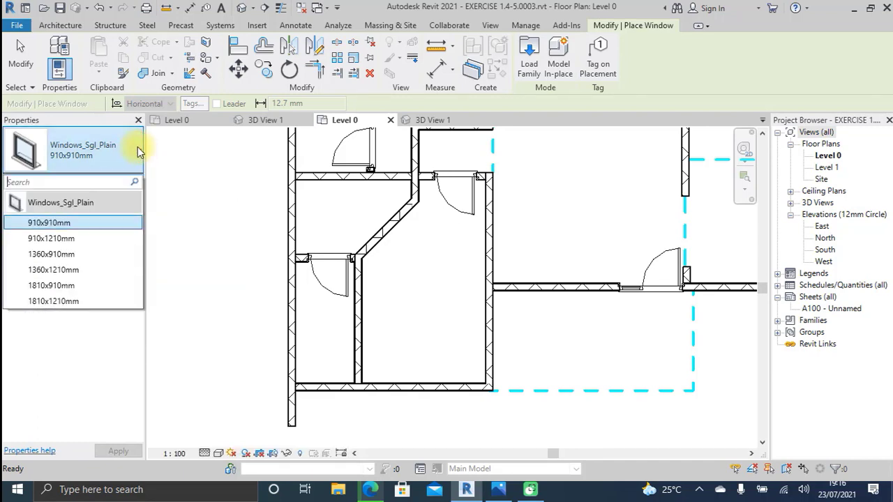
pyautogui.moveTo(69, 239)
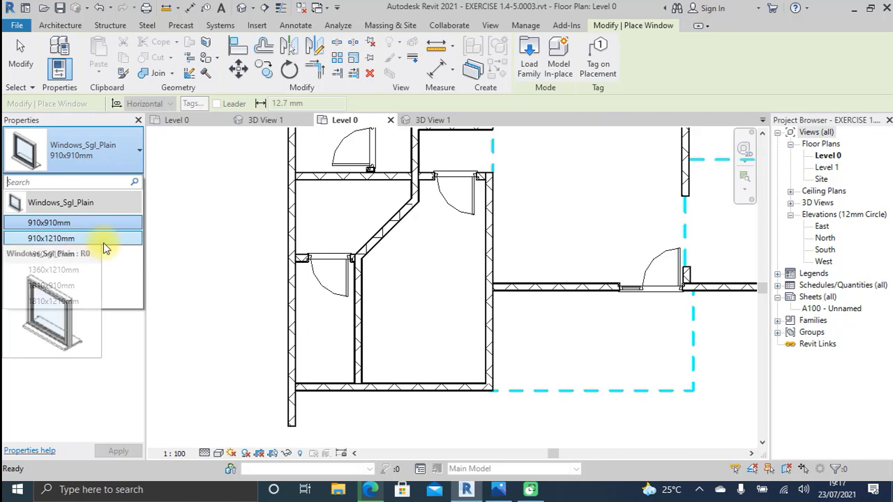
pyautogui.click(84, 239)
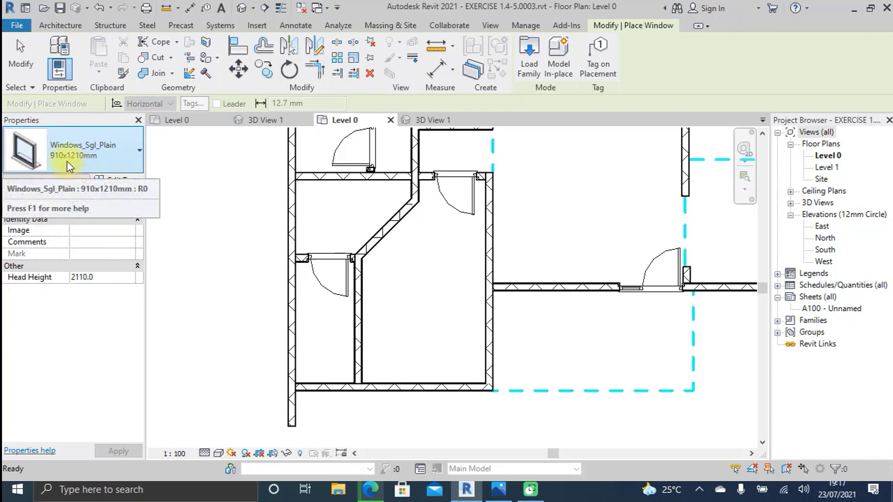
pyautogui.click(119, 183)
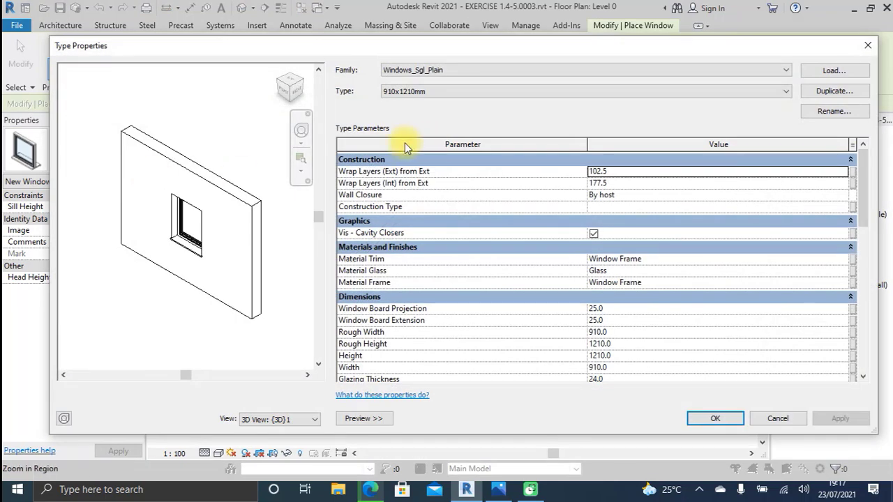
pyautogui.scroll(4, 194, 193)
pyautogui.moveTo(175, 239); pyautogui.dragTo(167, 140, button='middle')
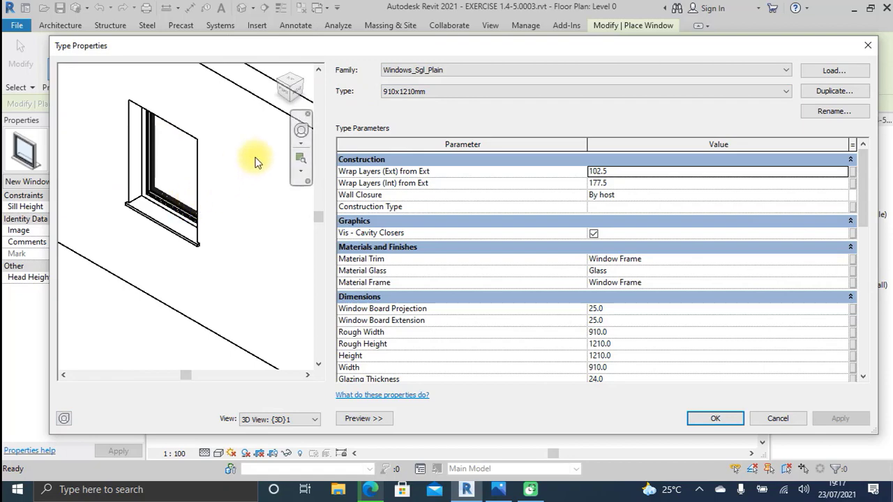
# Browse from the External Doors folder to the UK library's Windows folder for loading a family, and enlarge the file thumbnails
pyautogui.click(813, 71)
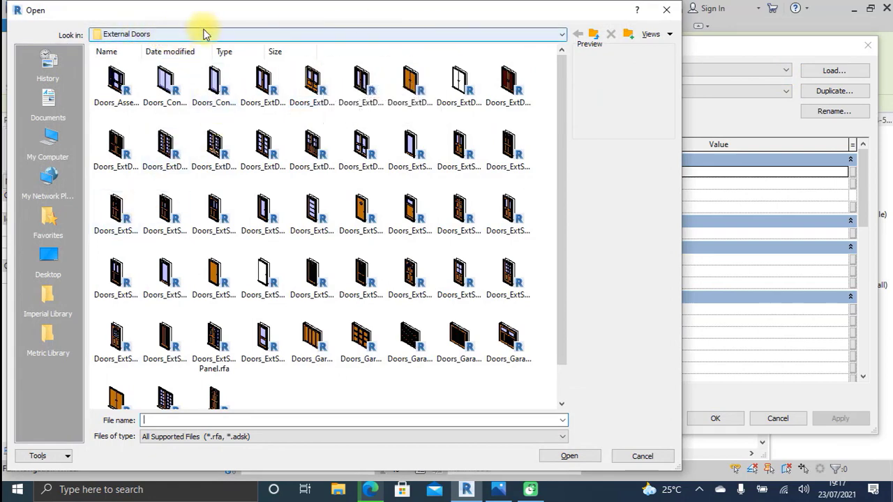
pyautogui.click(532, 33)
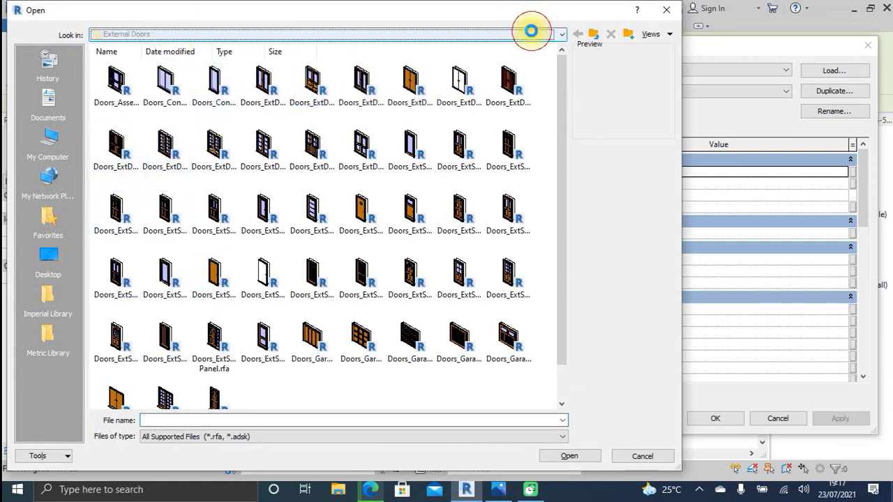
pyautogui.click(199, 124)
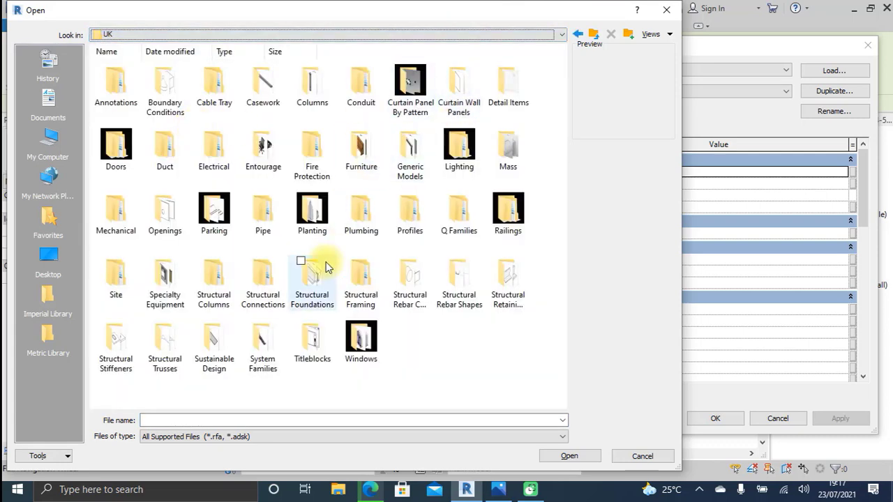
pyautogui.doubleClick(360, 339)
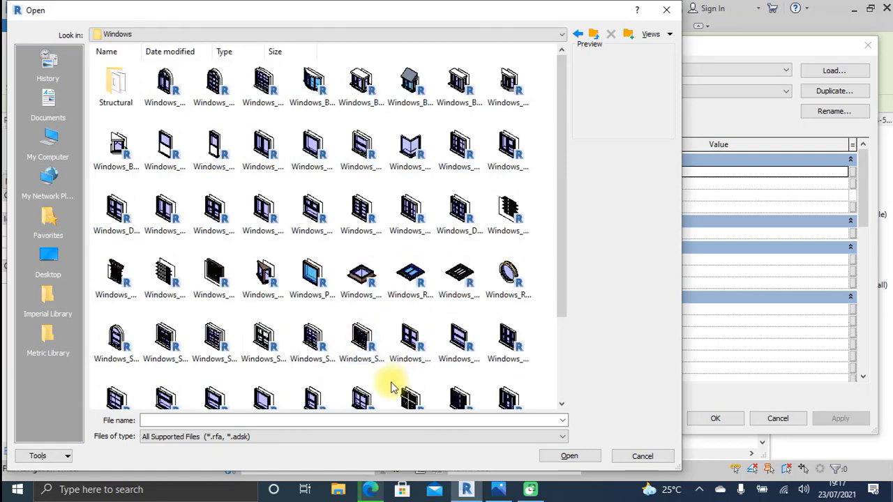
pyautogui.rightClick(471, 119)
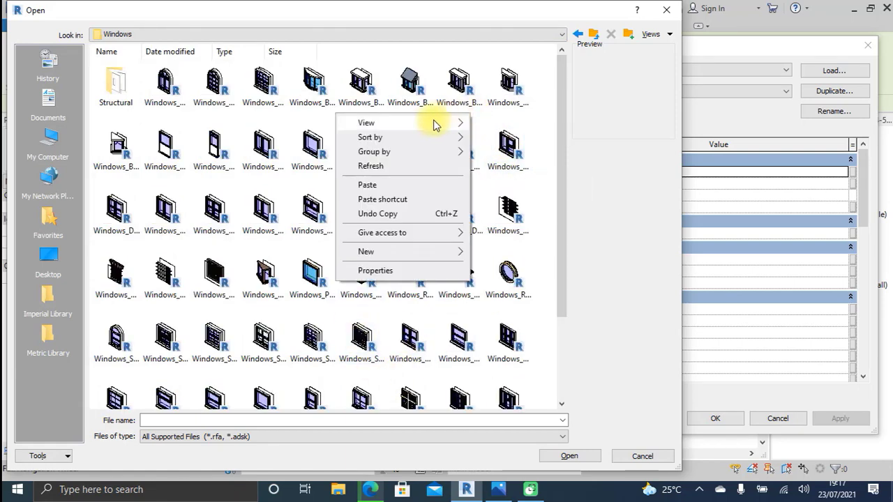
pyautogui.moveTo(425, 123)
pyautogui.click(543, 138)
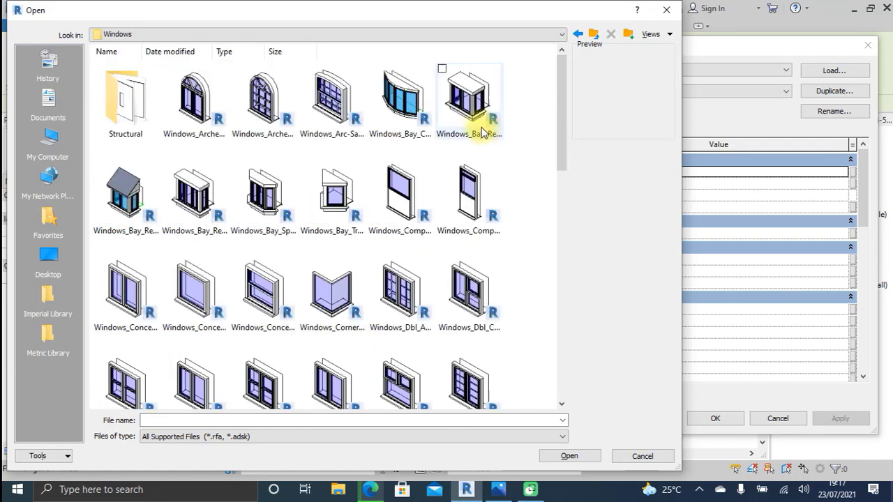
# Load the window family Windows_Dbl_w-Glazing_Bars.rfa into the project
pyautogui.moveTo(563, 65); pyautogui.dragTo(576, 138)
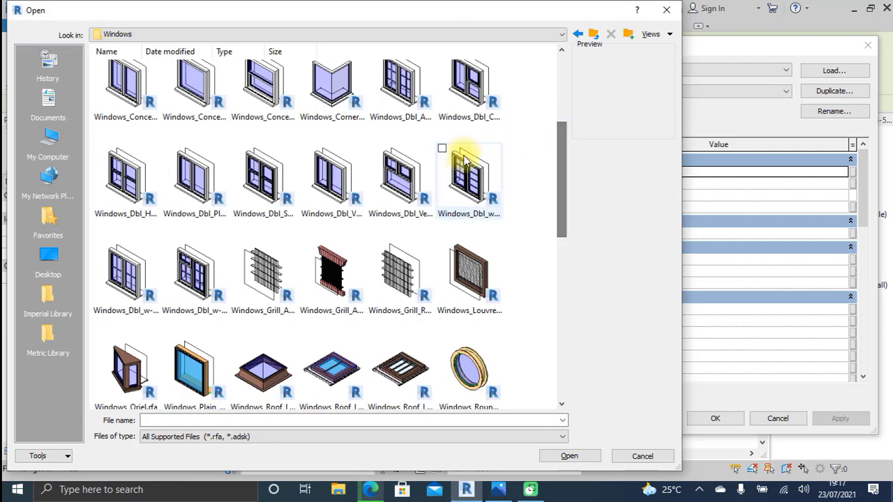
pyautogui.click(464, 167)
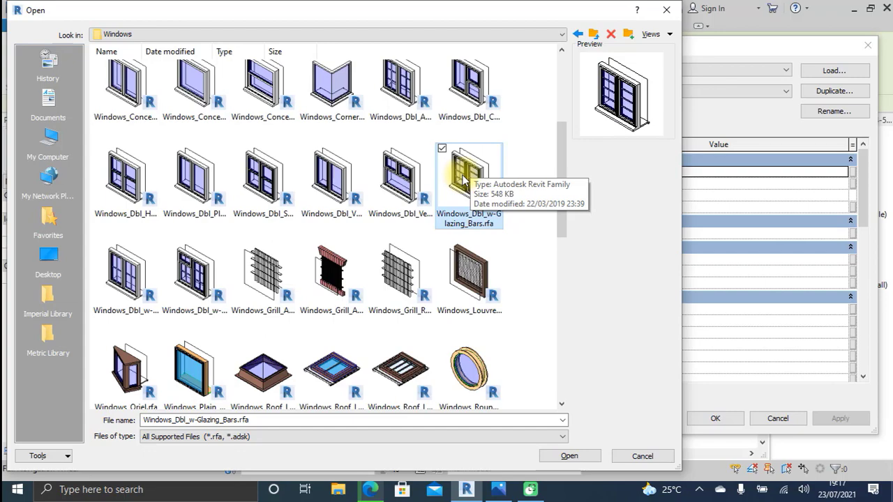
pyautogui.click(570, 457)
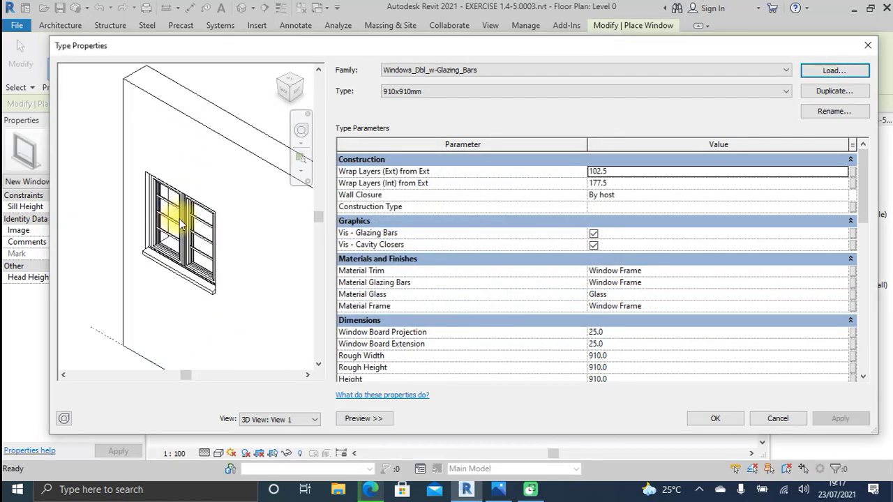
# Duplicate the 910x910mm type of the glazing-bar window as a new type named WIND
pyautogui.scroll(3, 178, 212)
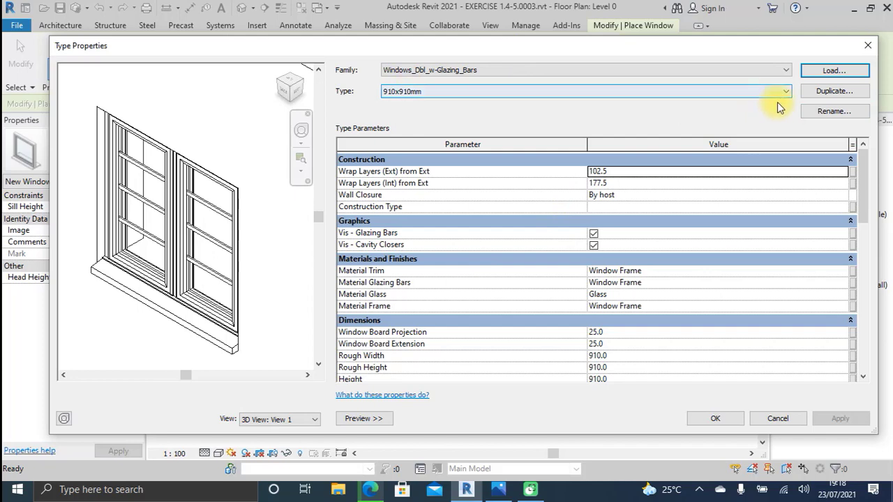
pyautogui.click(835, 90)
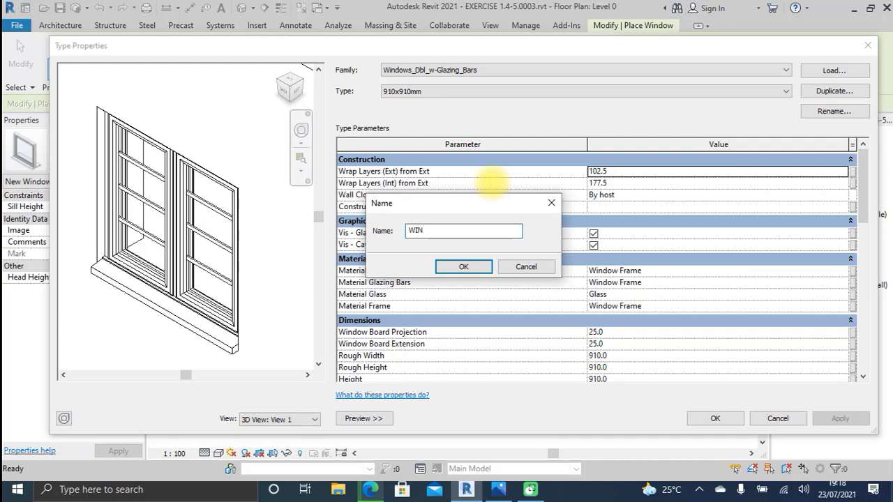
pyautogui.click(465, 267)
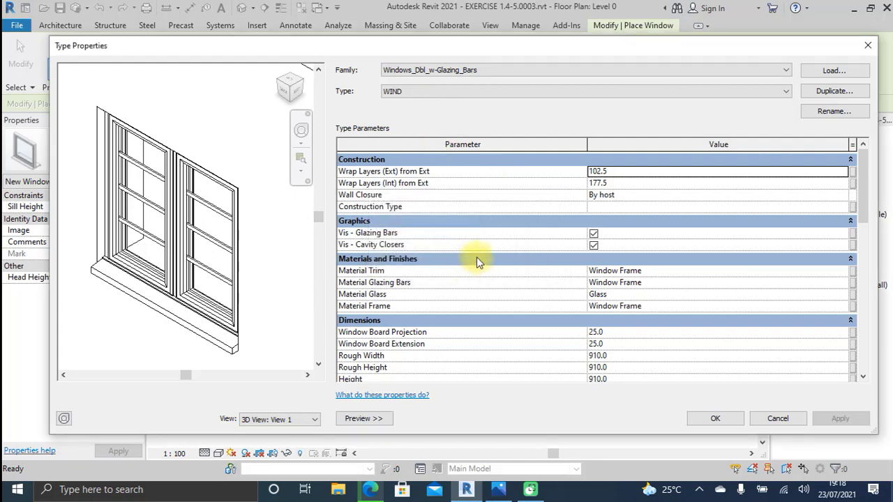
# Set the WIND window type's height to 1500 and its width to 1000
pyautogui.scroll(-4, 614, 245)
pyautogui.scroll(-4, 617, 245)
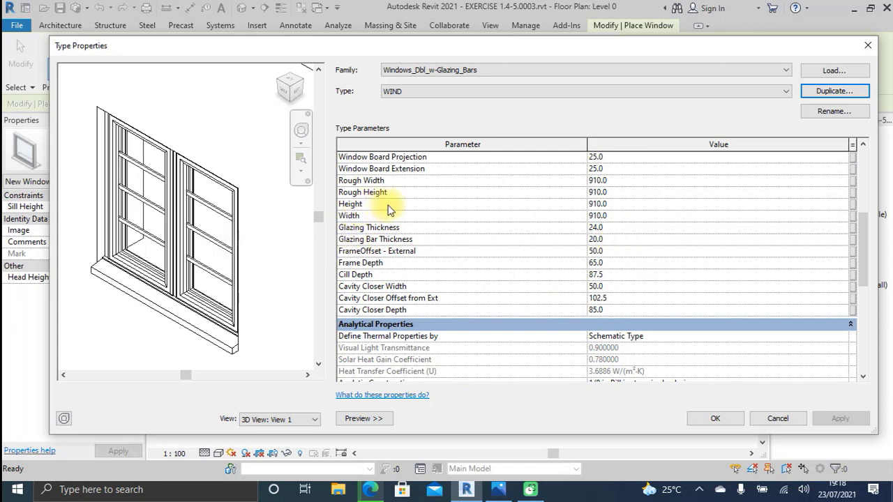
pyautogui.click(618, 204)
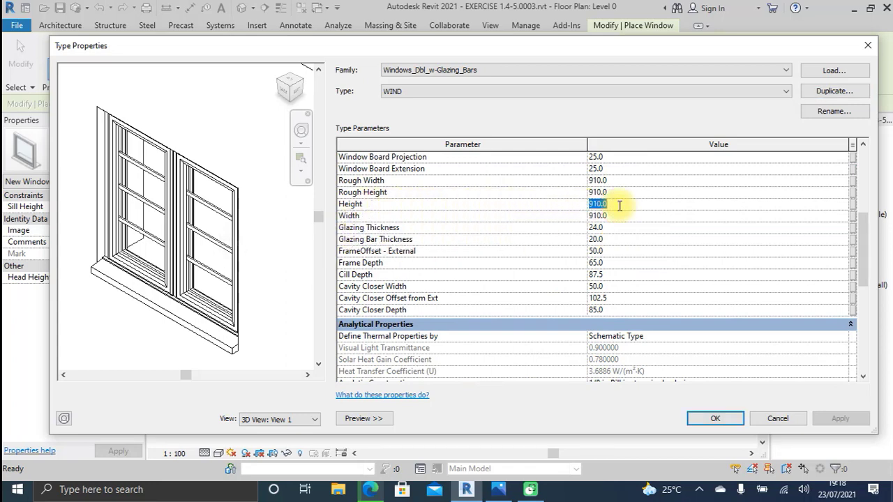
pyautogui.write('1500')
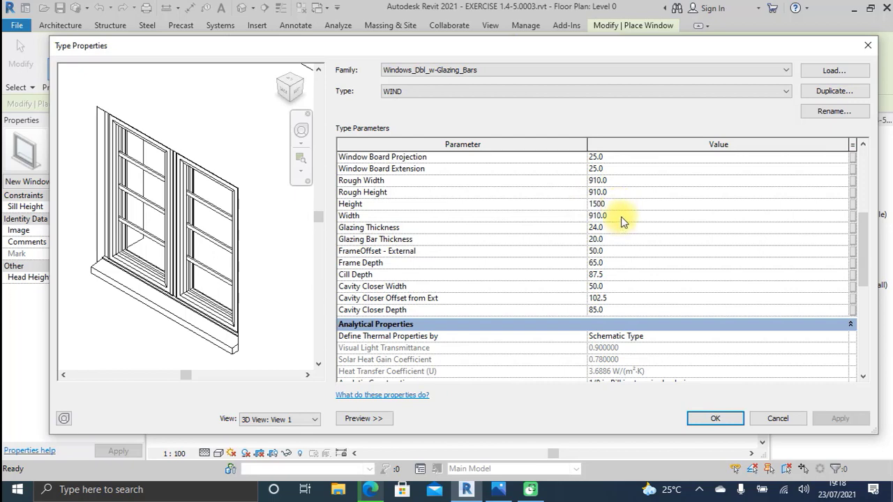
pyautogui.click(622, 215)
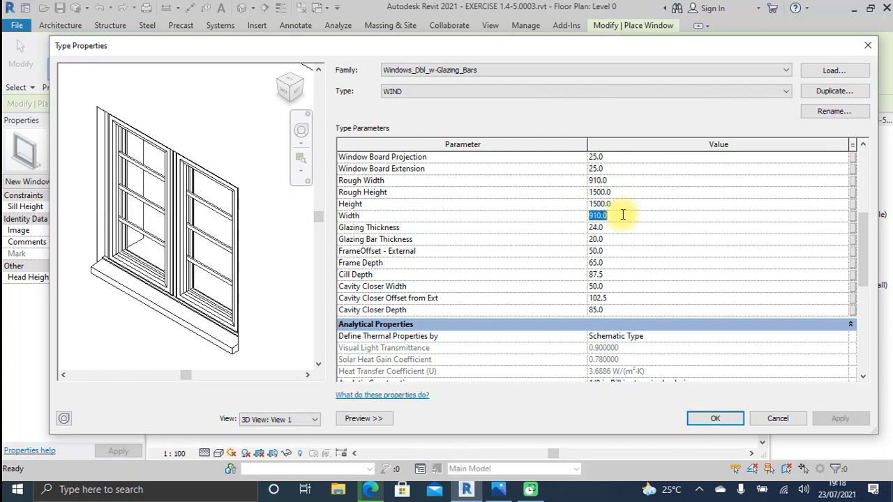
pyautogui.write('1000')
pyautogui.click(637, 193)
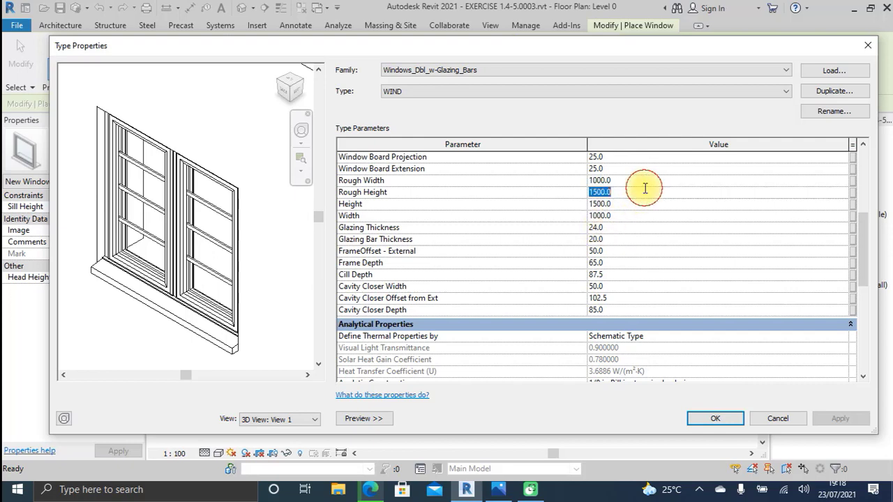
# Set the WIND type's default head height to 2200 and accept the type properties
pyautogui.scroll(2, 622, 205)
pyautogui.scroll(-3, 623, 204)
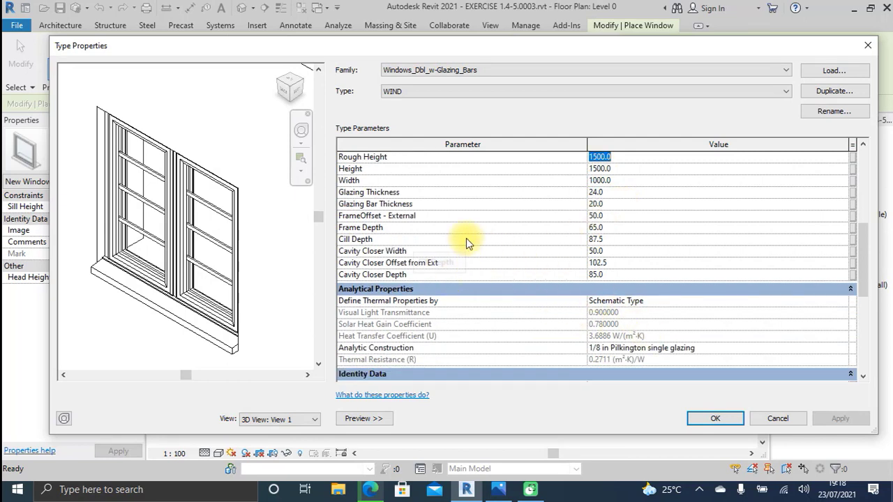
pyautogui.scroll(-5, 470, 239)
pyautogui.scroll(-2, 470, 241)
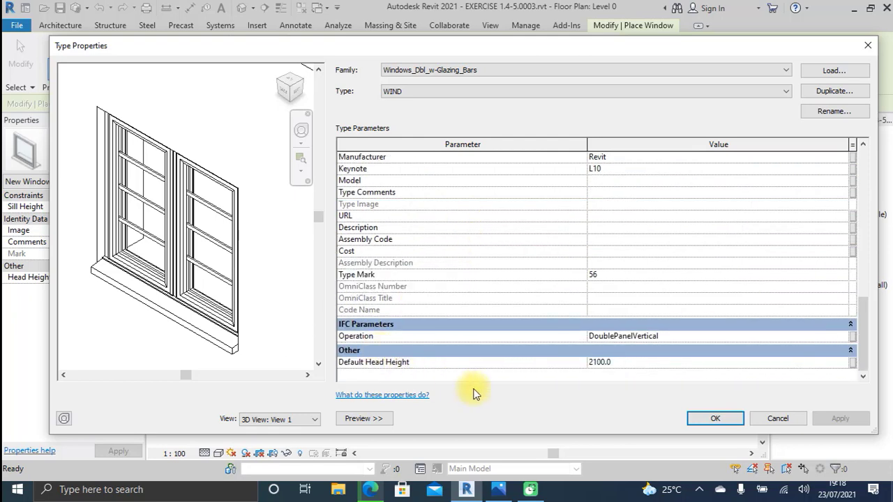
pyautogui.click(612, 360)
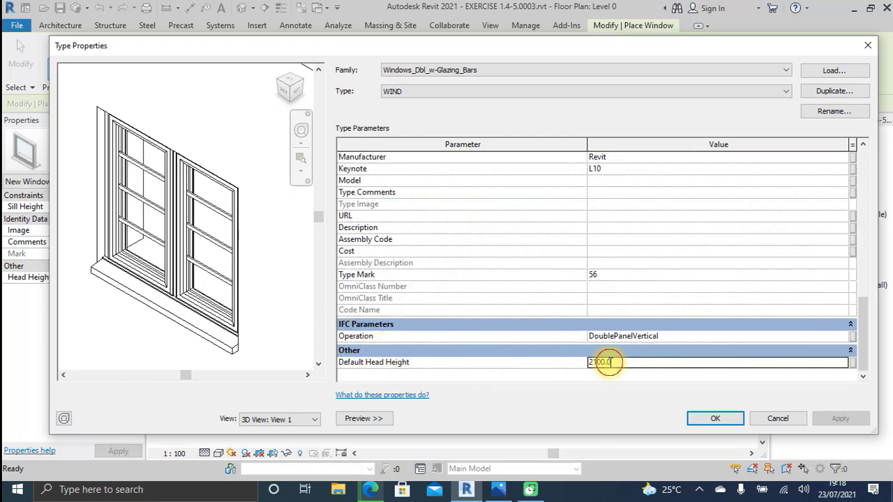
pyautogui.moveTo(628, 363); pyautogui.dragTo(532, 360)
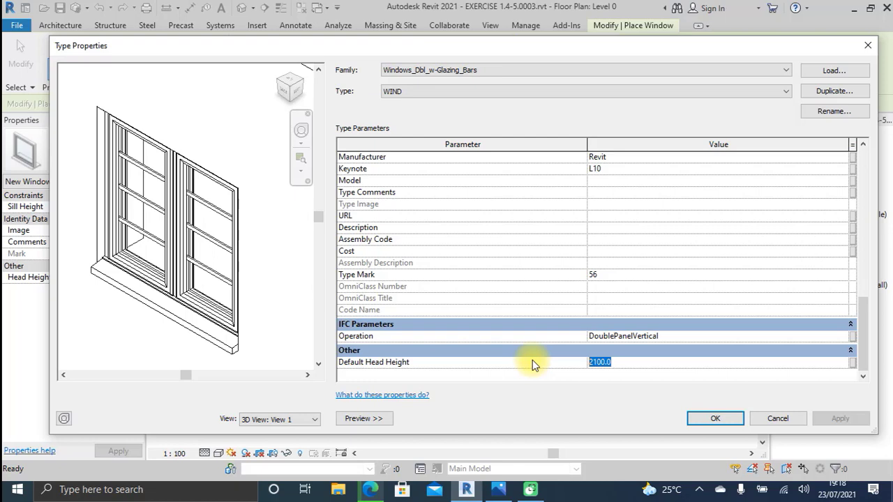
pyautogui.write('2200')
pyautogui.click(723, 422)
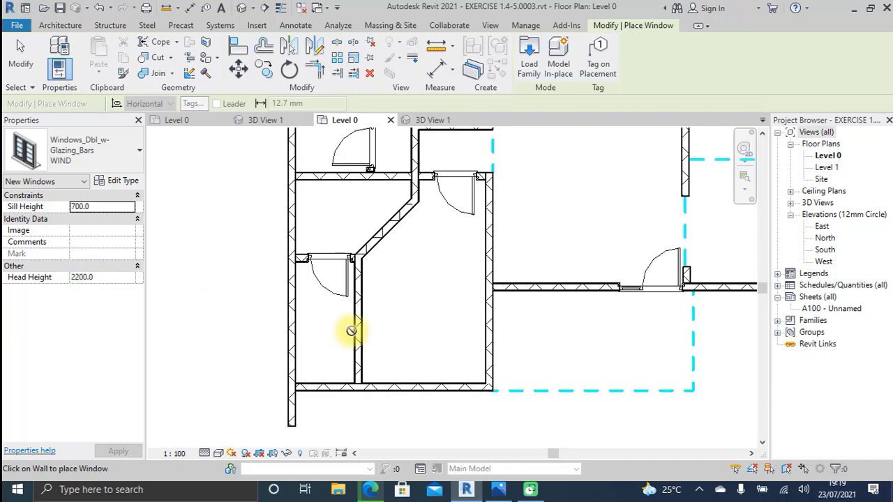
# Place a WIND window in the front wall midway between the inner corner and the entrance door, 1020 mm clear on each side
pyautogui.moveTo(567, 333); pyautogui.dragTo(540, 321, button='middle')
pyautogui.scroll(2, 541, 303)
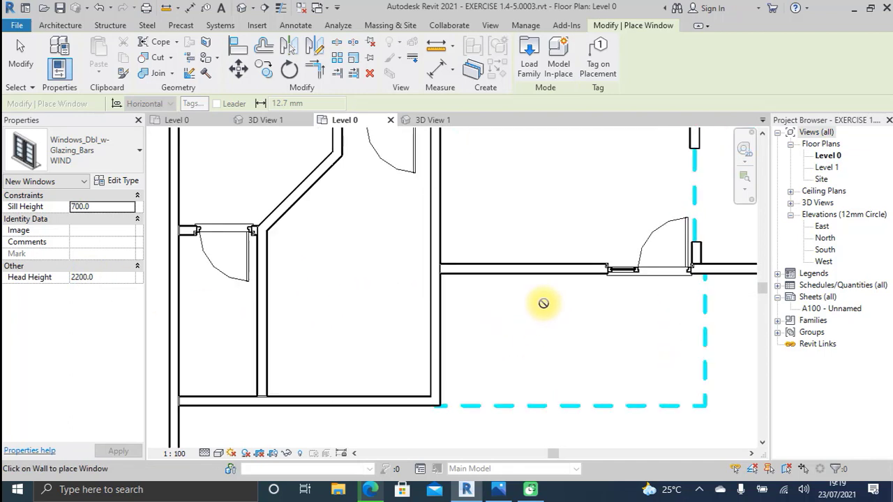
pyautogui.scroll(2, 558, 267)
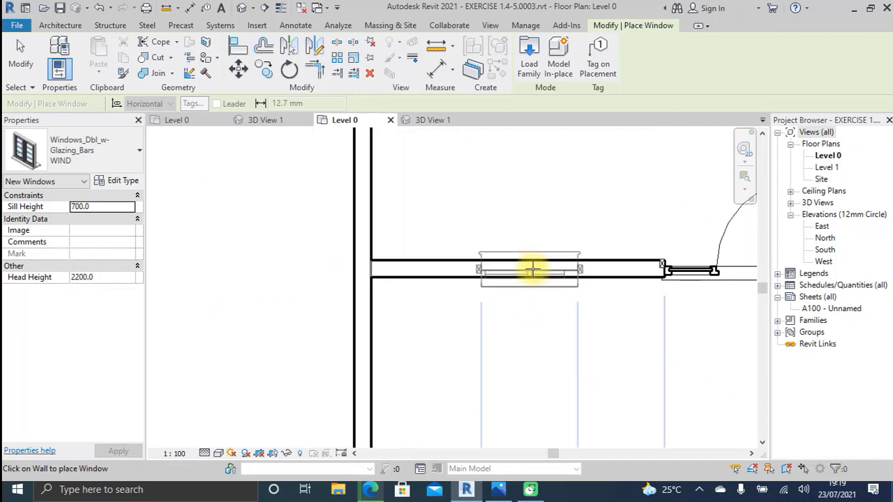
pyautogui.moveTo(588, 265); pyautogui.dragTo(372, 293, button='middle')
pyautogui.scroll(-2, 373, 265)
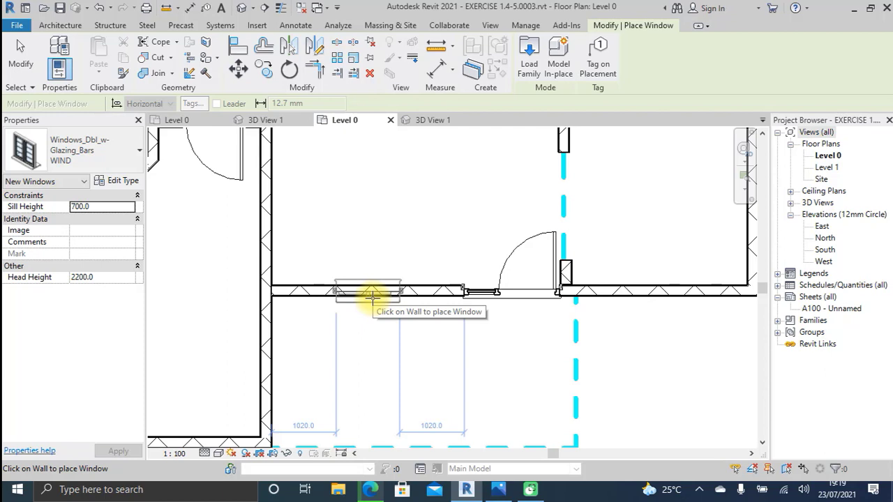
pyautogui.scroll(3, 372, 296)
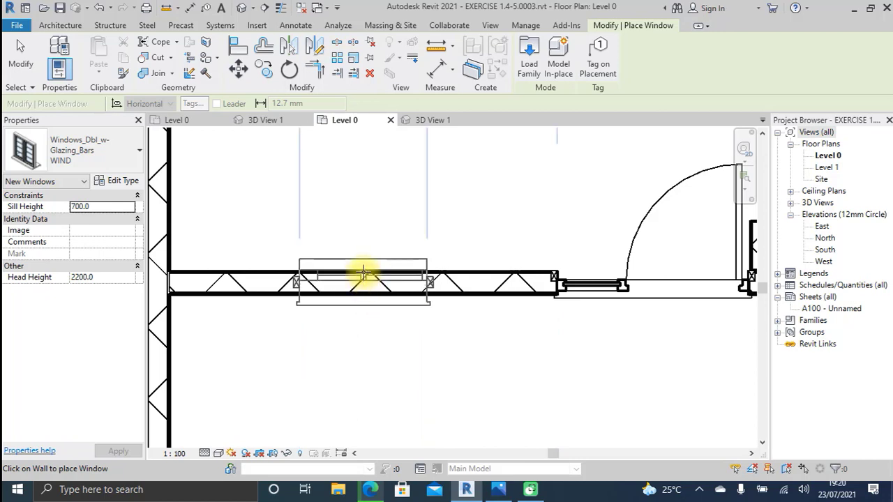
pyautogui.scroll(1, 363, 270)
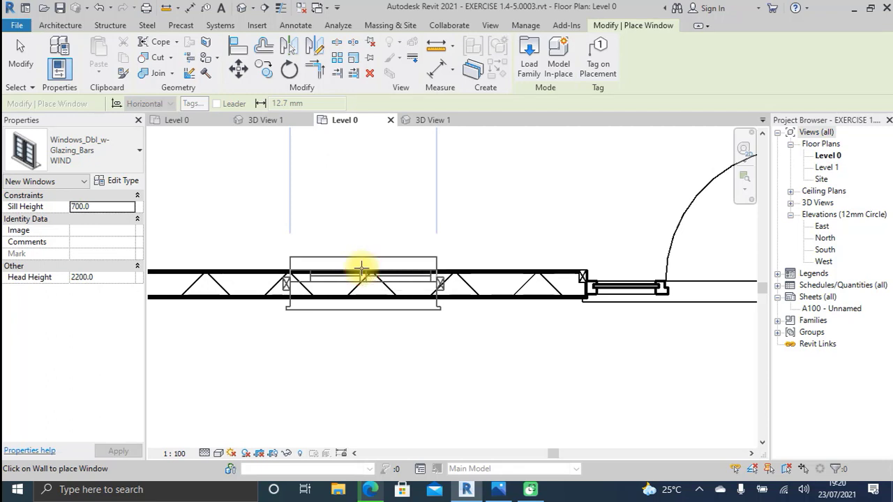
pyautogui.click(362, 268)
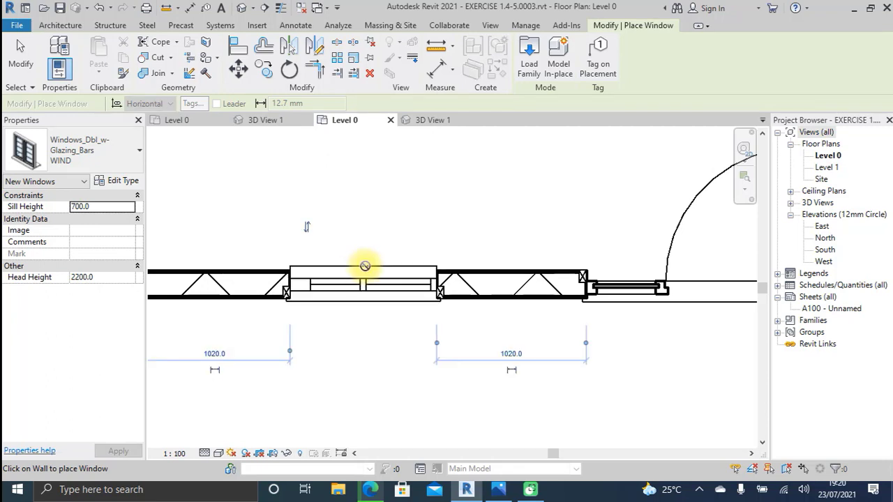
# Place a WIND window in the front wall beyond the entrance door, centred with 850 mm on each side
pyautogui.scroll(-3, 345, 267)
pyautogui.moveTo(344, 270); pyautogui.dragTo(249, 295, button='middle')
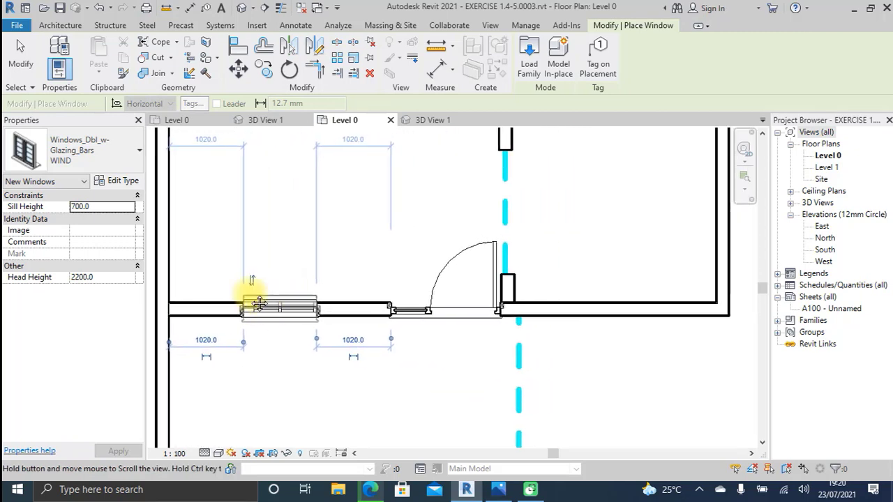
pyautogui.moveTo(462, 295)
pyautogui.mouseDown(button='middle')
pyautogui.moveTo(474, 299)
pyautogui.moveTo(460, 289)
pyautogui.mouseUp(button='middle')
pyautogui.scroll(4, 459, 288)
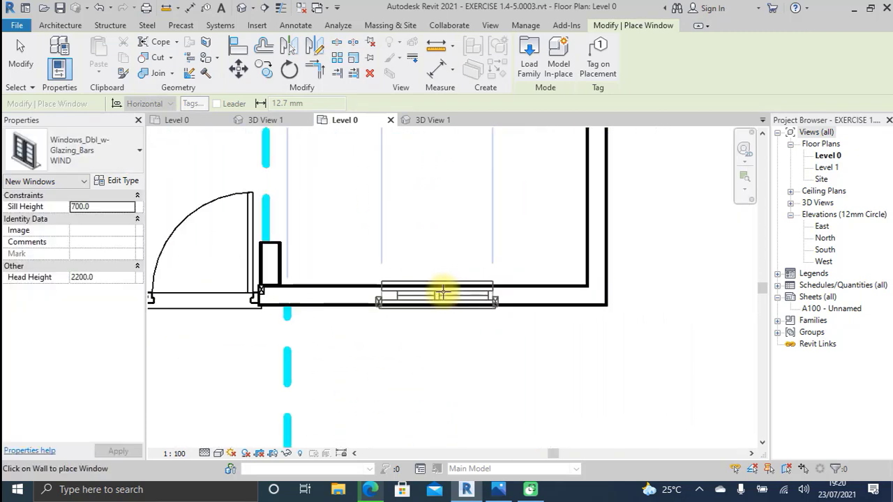
pyautogui.scroll(-2, 429, 287)
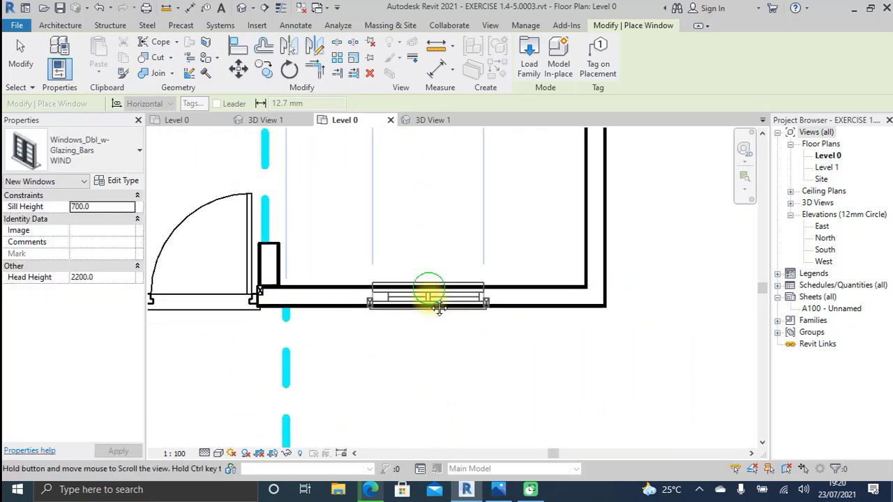
pyautogui.moveTo(428, 299)
pyautogui.mouseDown(button='middle')
pyautogui.moveTo(428, 335)
pyautogui.moveTo(414, 342)
pyautogui.mouseUp(button='middle')
pyautogui.scroll(-1, 428, 334)
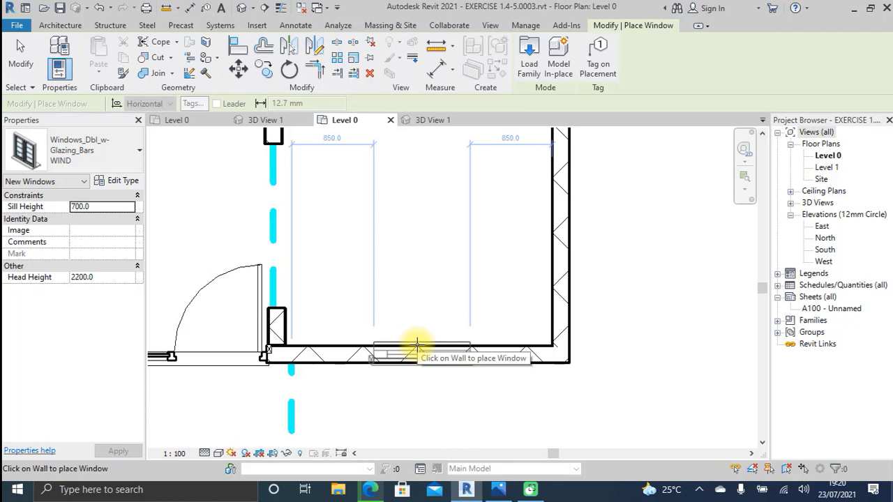
pyautogui.moveTo(448, 323); pyautogui.dragTo(414, 392, button='middle')
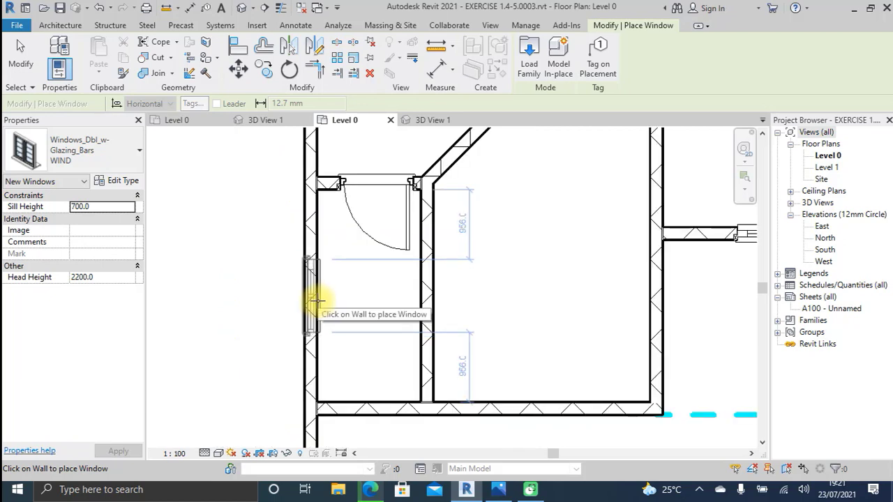
# Place centred WIND windows in the small lower room's outer side wall and in the adjacent room's front wall, the latter 982.5 mm from each end
pyautogui.click(316, 302)
pyautogui.moveTo(316, 302); pyautogui.dragTo(234, 283, button='middle')
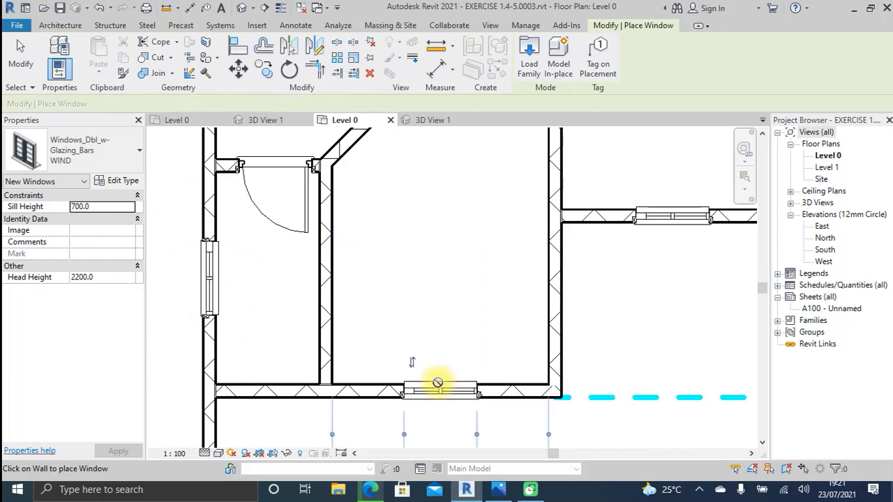
pyautogui.scroll(-3, 446, 377)
pyautogui.moveTo(458, 369); pyautogui.dragTo(394, 382, button='middle')
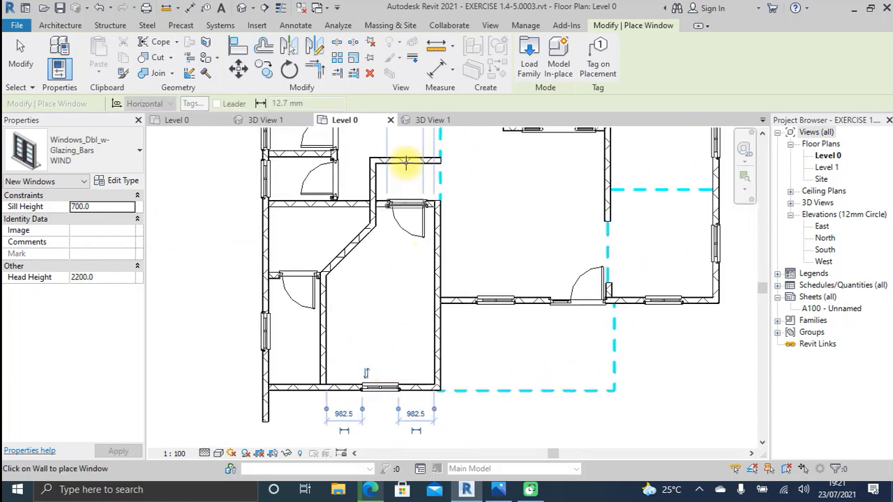
# Switch to 3D View 1, try to save the project from the save reminder, and end window placement
pyautogui.click(429, 121)
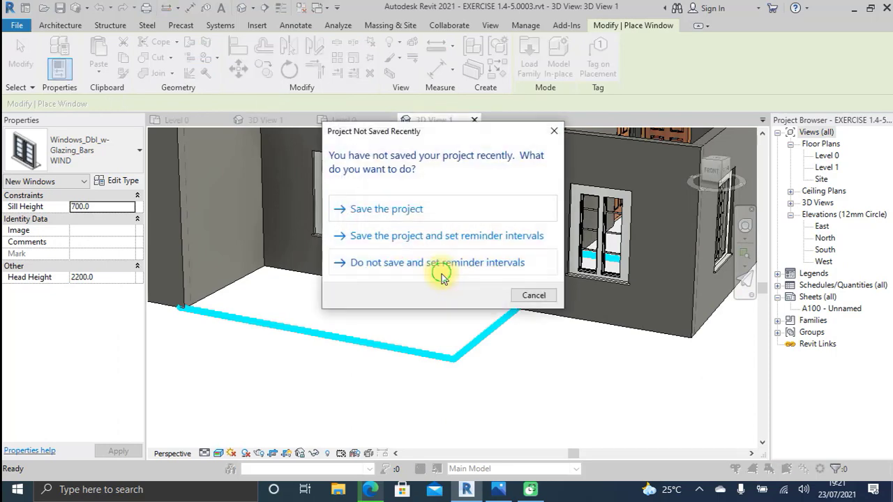
pyautogui.click(388, 210)
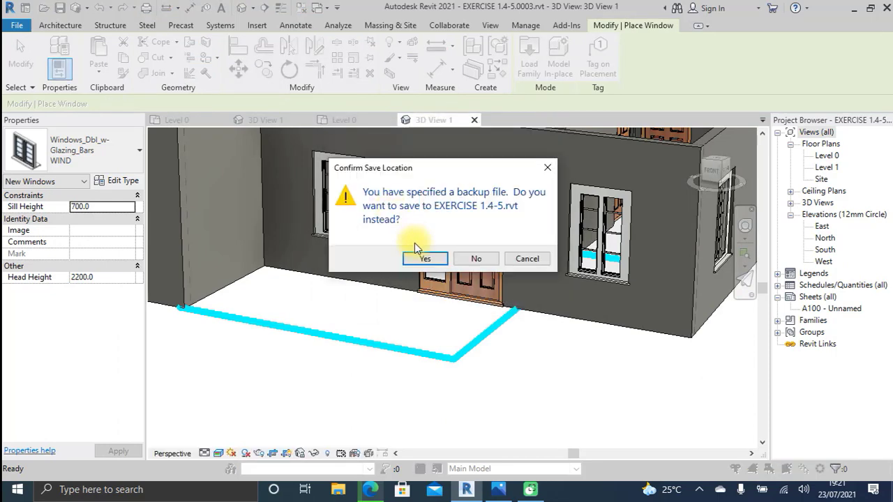
pyautogui.press('Escape')
pyautogui.press('Escape')
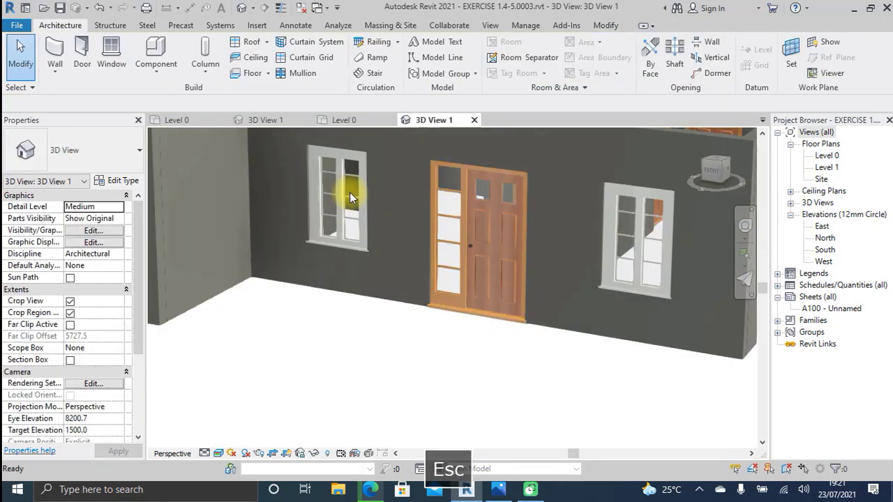
# Examine the front facade in 3D, comparing the placed windows' heads and sills with the entrance door
pyautogui.scroll(4, 230, 230)
pyautogui.scroll(-5, 305, 420)
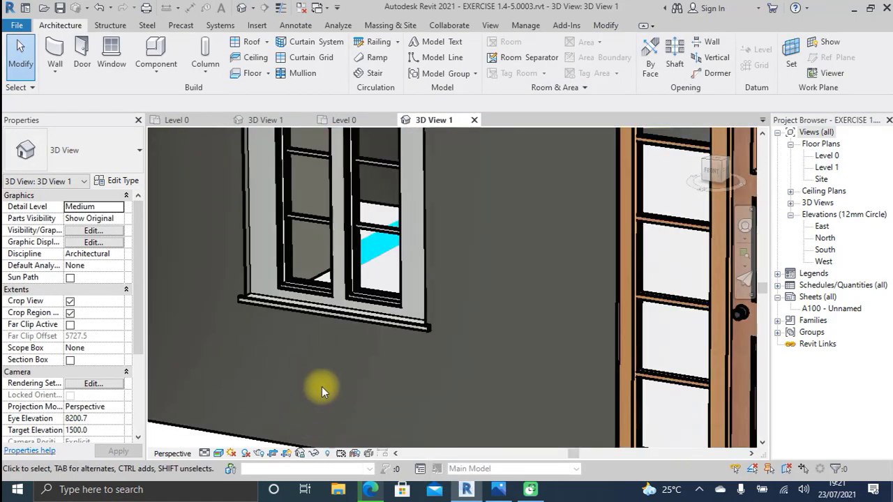
pyautogui.scroll(-8, 351, 311)
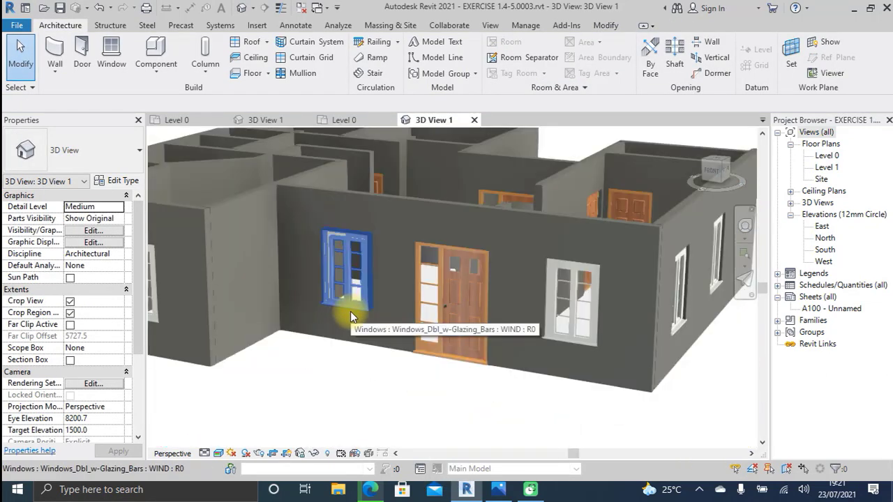
pyautogui.scroll(8, 343, 313)
pyautogui.scroll(-2, 370, 328)
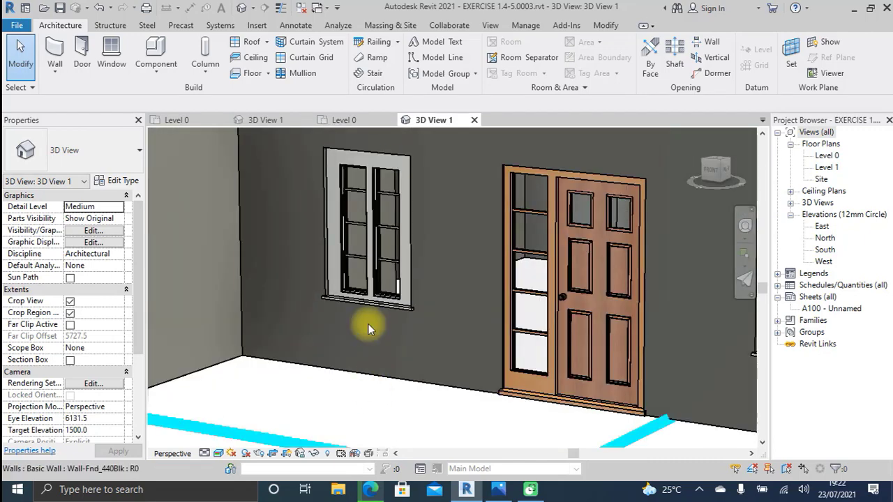
pyautogui.scroll(5, 372, 302)
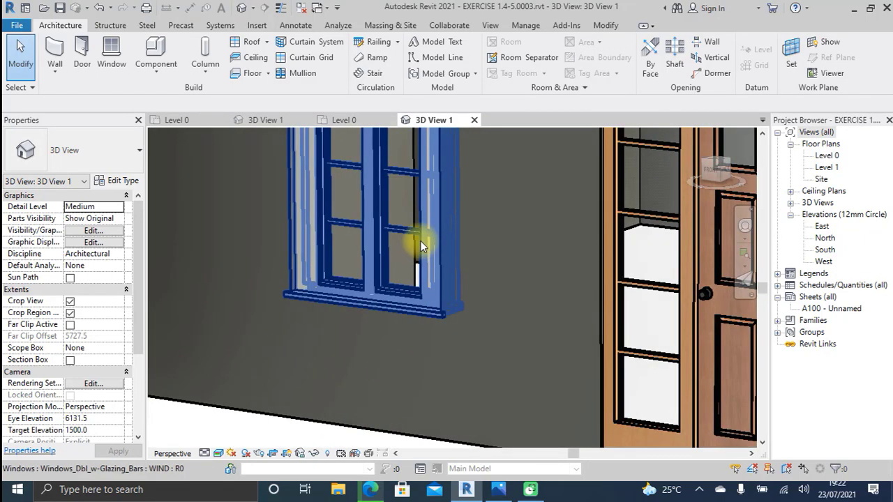
pyautogui.keyDown('shift'); pyautogui.moveTo(419, 241); pyautogui.dragTo(406, 217, button='middle'); pyautogui.keyUp('shift')
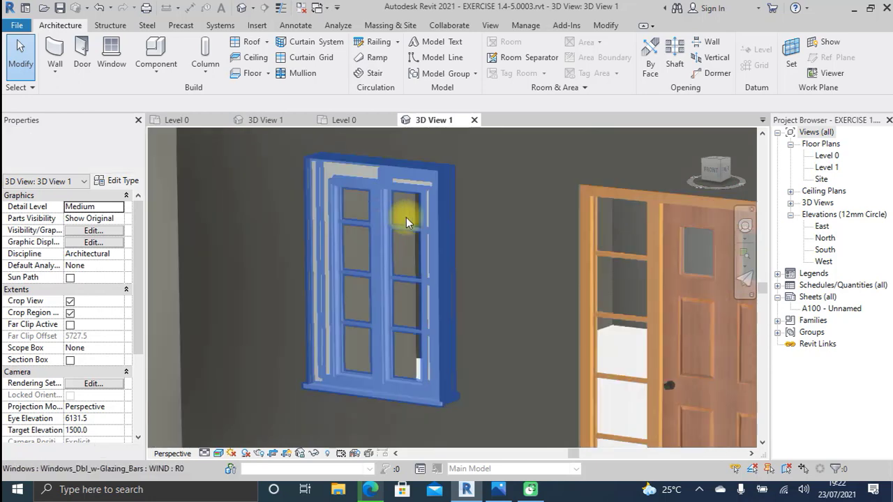
pyautogui.scroll(-4, 371, 240)
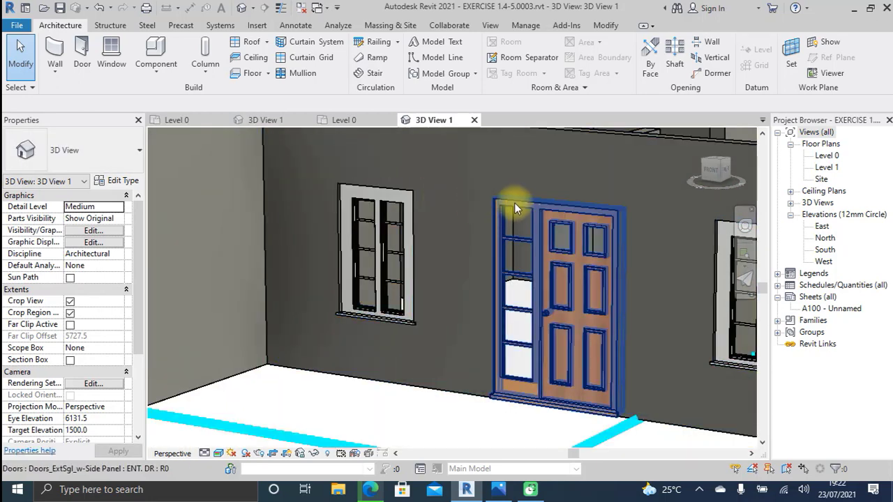
pyautogui.scroll(-2, 412, 221)
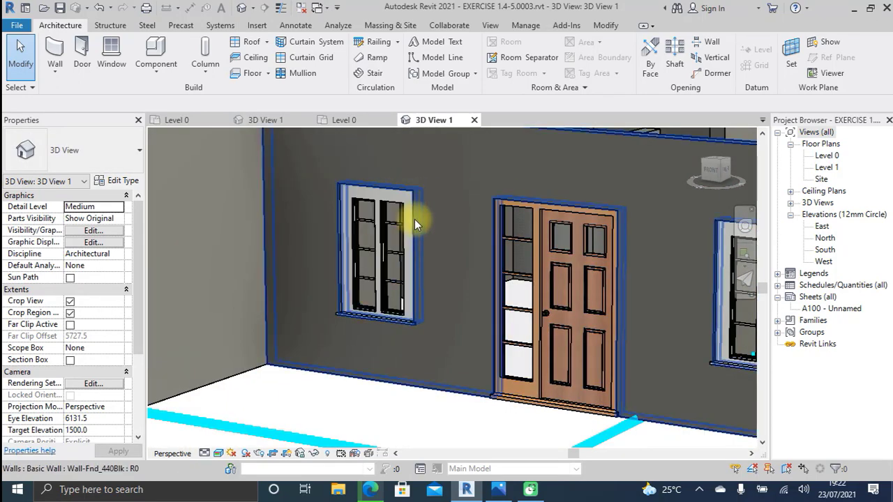
pyautogui.keyDown('shift'); pyautogui.moveTo(423, 219); pyautogui.dragTo(448, 298, button='middle'); pyautogui.keyUp('shift')
pyautogui.scroll(1, 392, 310)
pyautogui.scroll(-4, 390, 312)
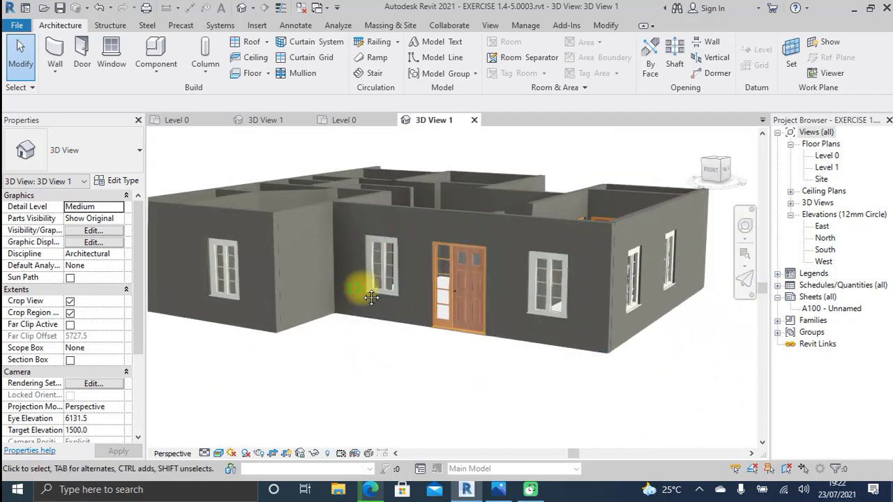
pyautogui.keyDown('shift'); pyautogui.moveTo(368, 293); pyautogui.dragTo(370, 221, button='middle'); pyautogui.keyUp('shift')
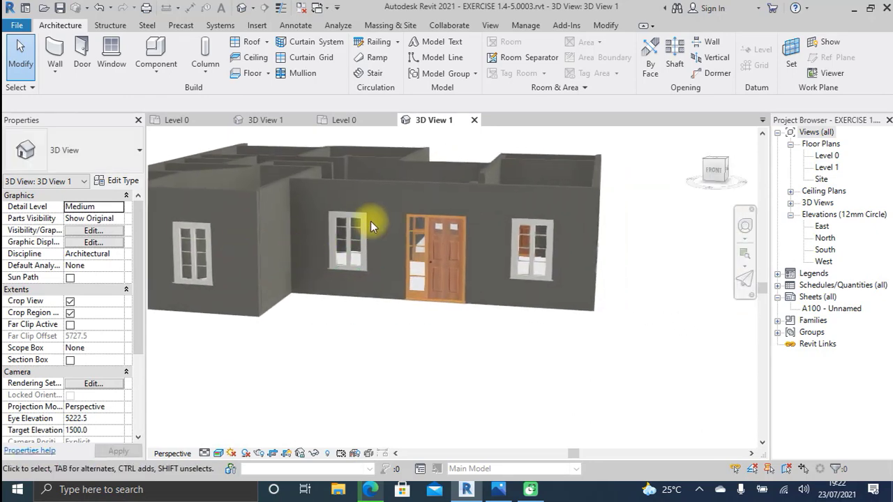
# Duplicate the type of the WIND window between the projecting room and the entrance door under the name LIV WD
pyautogui.scroll(1, 370, 221)
pyautogui.scroll(2, 345, 233)
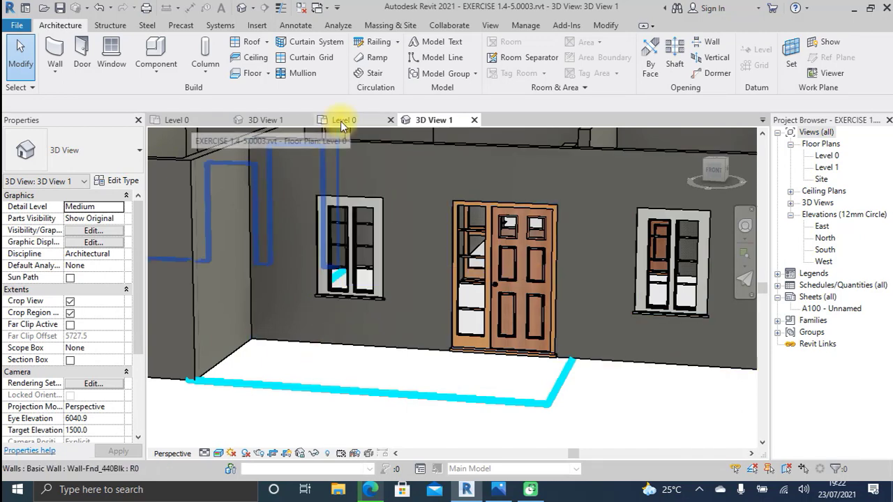
pyautogui.click(357, 298)
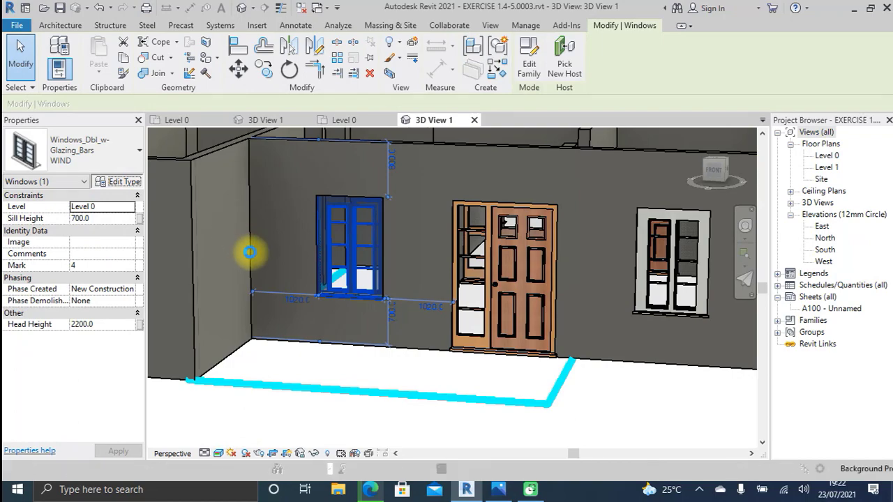
pyautogui.doubleClick(249, 253)
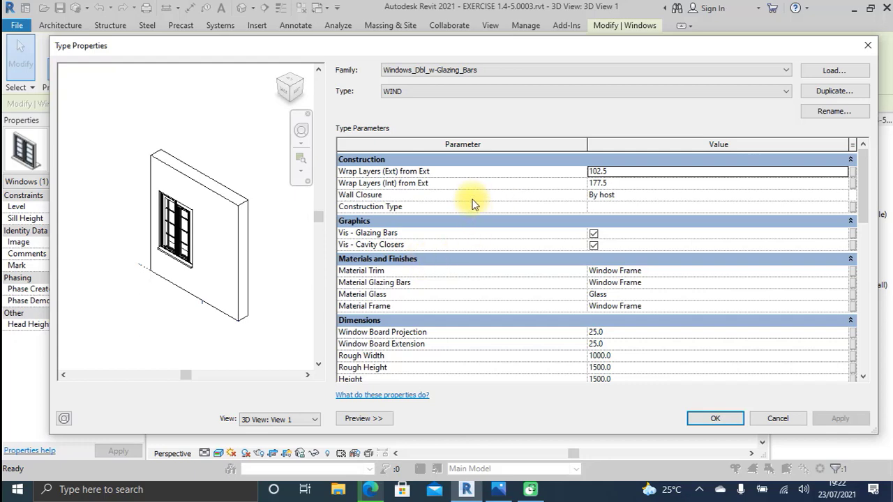
pyautogui.click(833, 91)
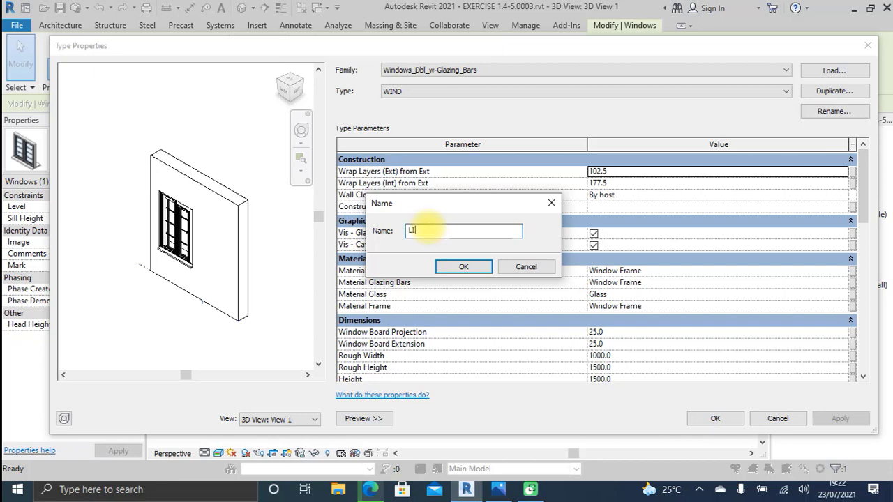
pyautogui.write('LIV WD')
pyautogui.click(465, 266)
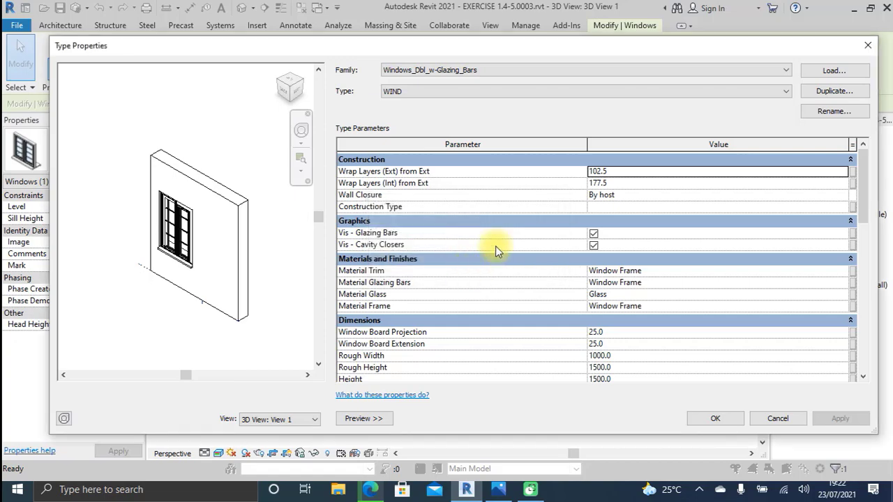
# Browse the Windows family library with larger thumbnails and load the Windows_Sash_w-Bars_1 family for the selected window
pyautogui.click(834, 70)
pyautogui.rightClick(426, 130)
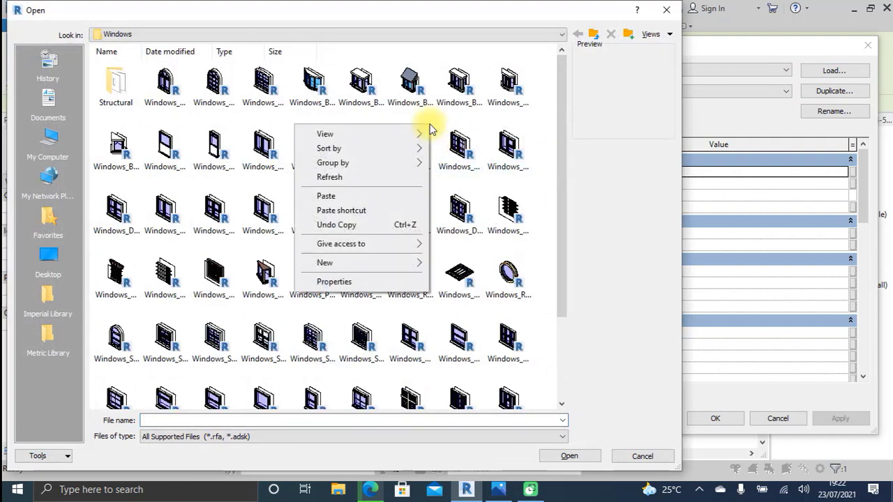
pyautogui.moveTo(387, 140)
pyautogui.click(498, 148)
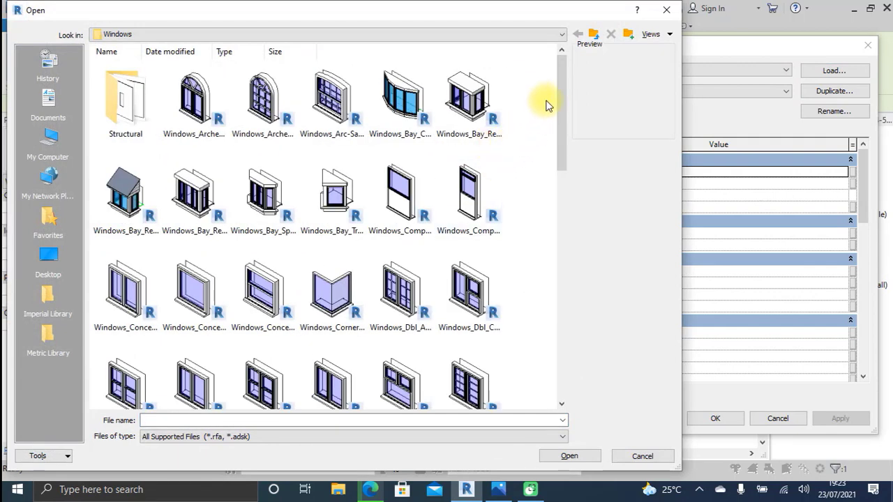
pyautogui.moveTo(560, 84); pyautogui.dragTo(567, 235)
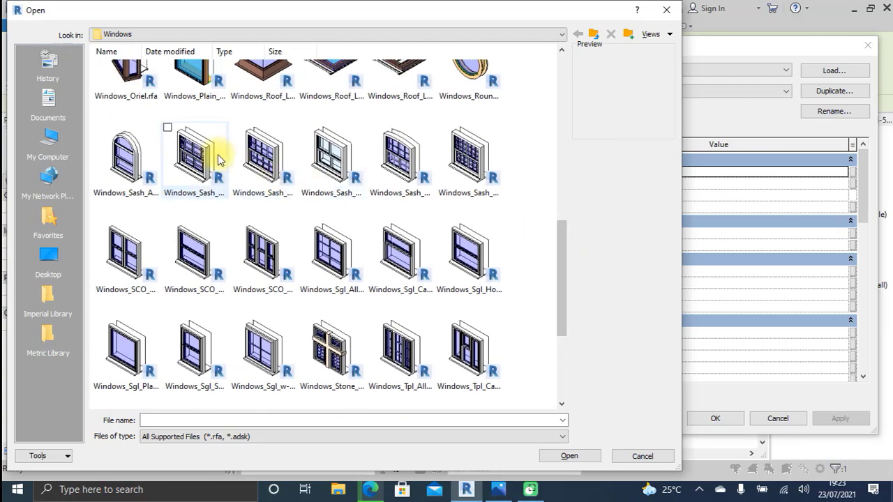
pyautogui.click(209, 155)
pyautogui.click(567, 455)
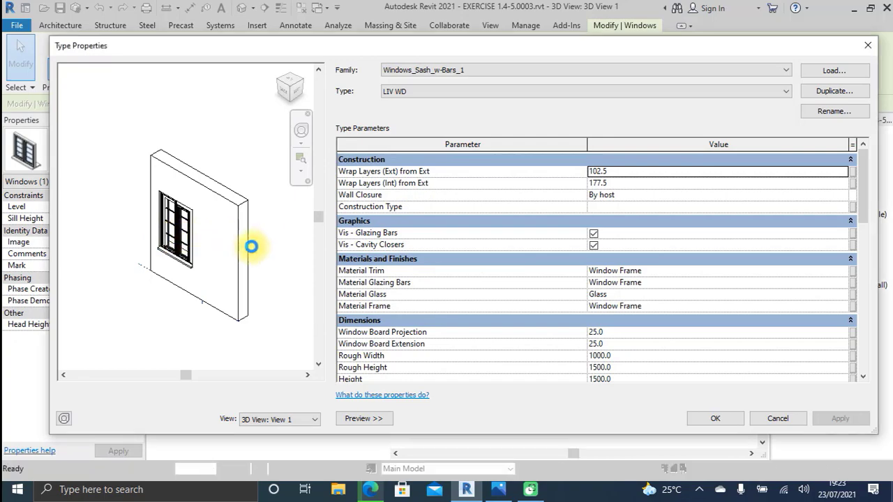
# Inspect the loaded sash window in the preview and set its type Height to 1500 and Width to 2500
pyautogui.scroll(3, 115, 174)
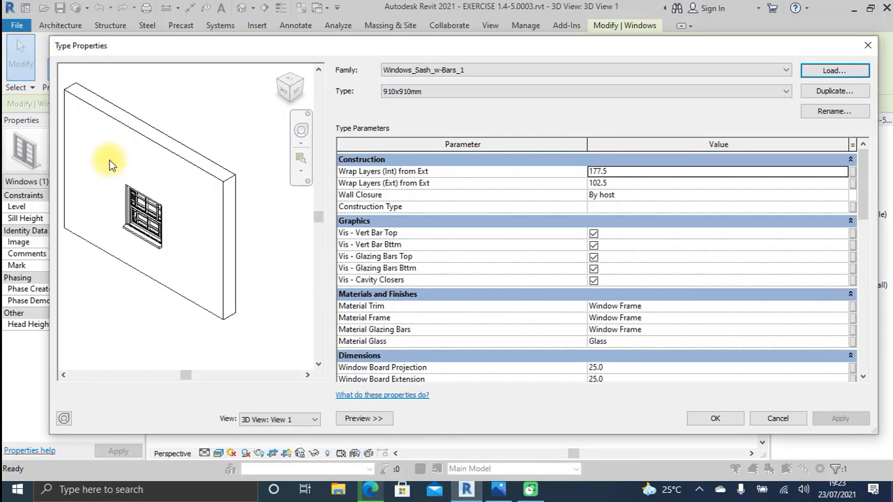
pyautogui.scroll(5, 139, 215)
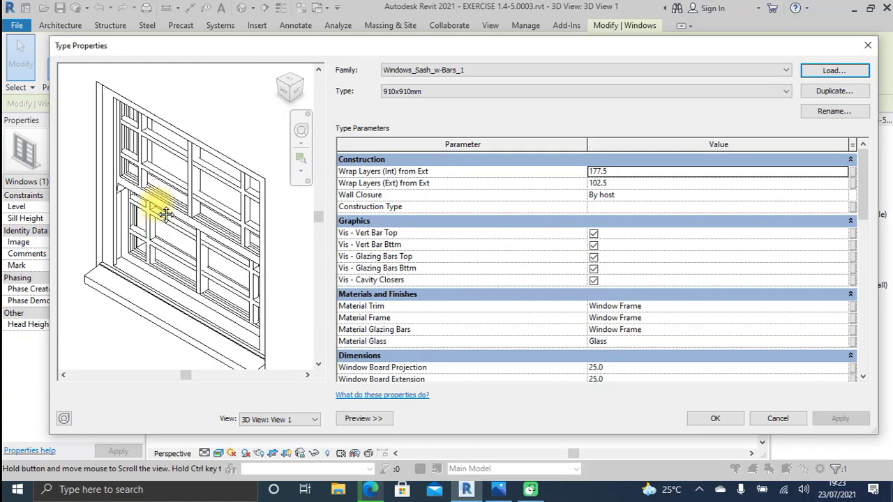
pyautogui.moveTo(166, 214); pyautogui.dragTo(207, 191, button='middle')
pyautogui.scroll(-5, 210, 199)
pyautogui.scroll(5, 210, 199)
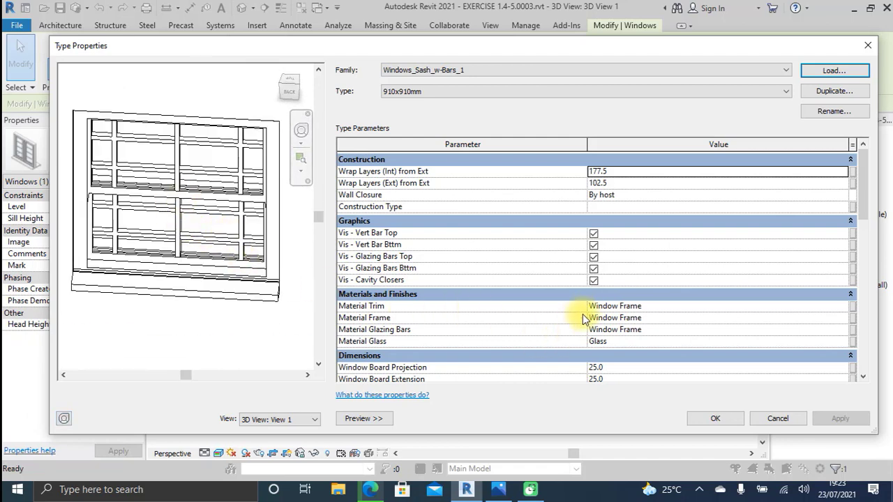
pyautogui.scroll(-2, 586, 318)
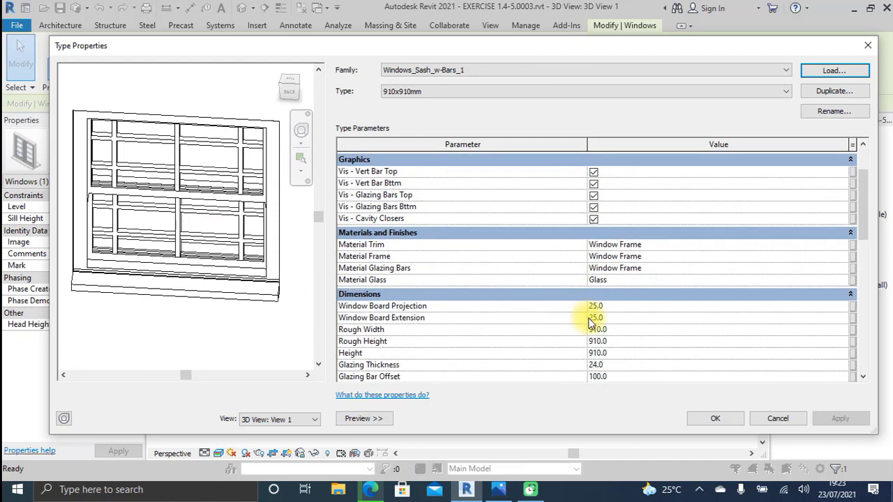
pyautogui.scroll(-4, 588, 321)
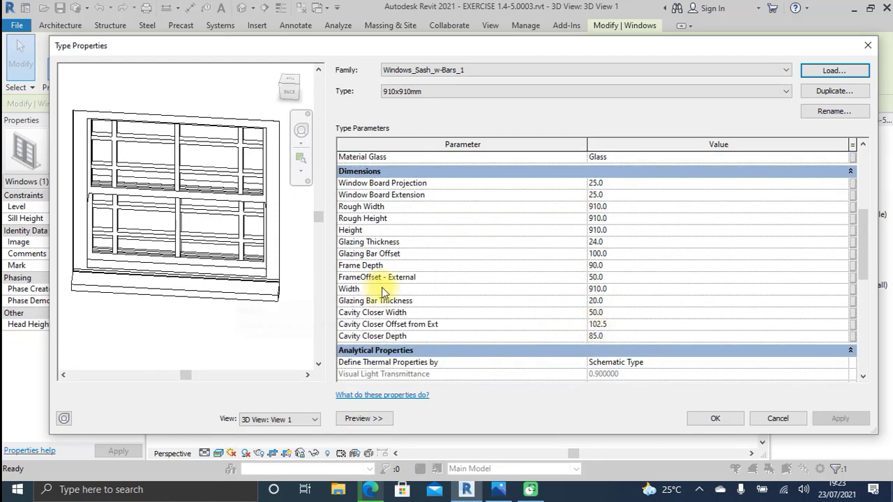
pyautogui.click(620, 289)
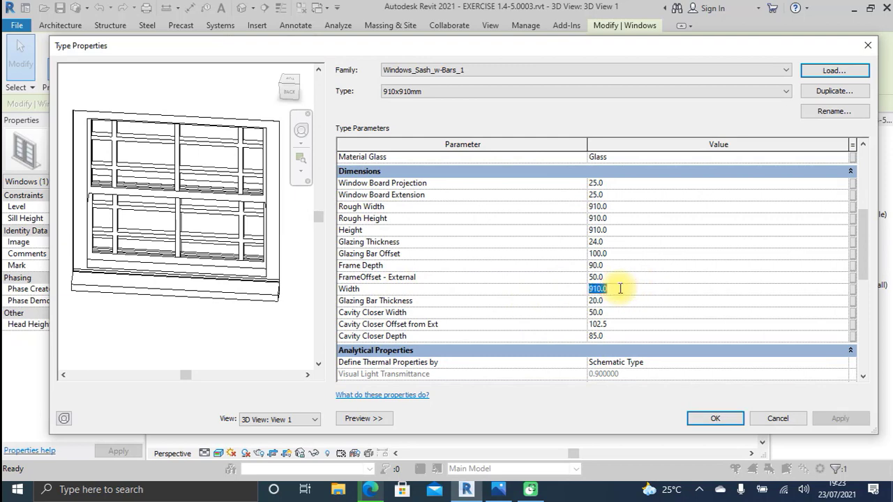
pyautogui.click(616, 230)
pyautogui.write('15')
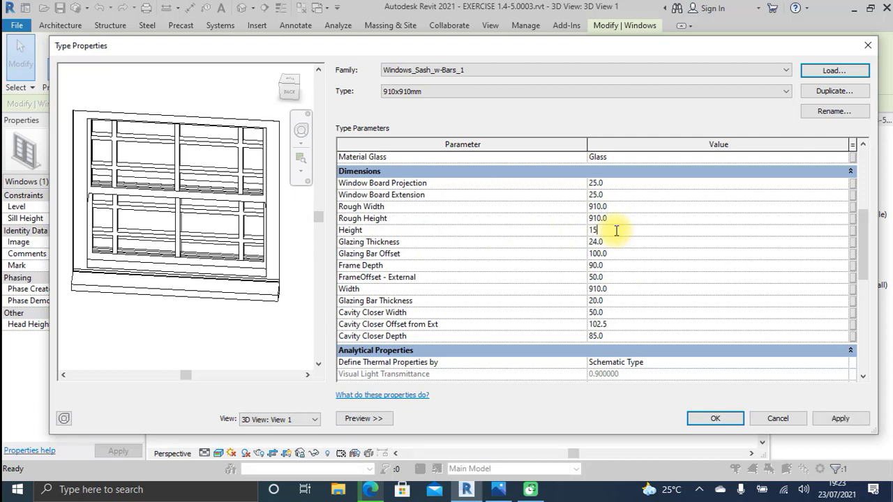
pyautogui.write('00')
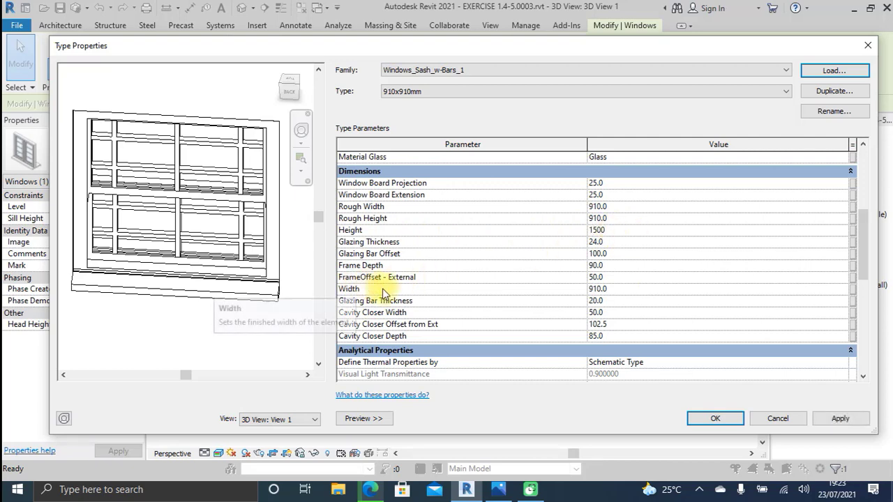
pyautogui.click(619, 289)
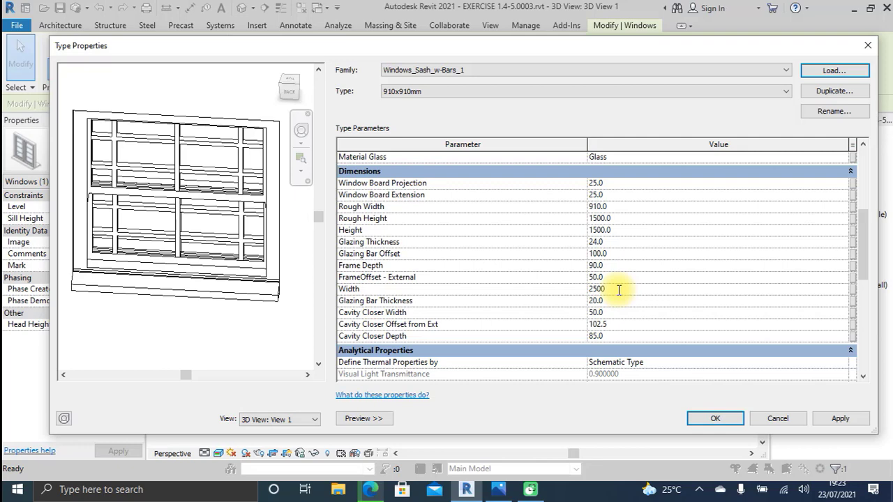
pyautogui.click(620, 254)
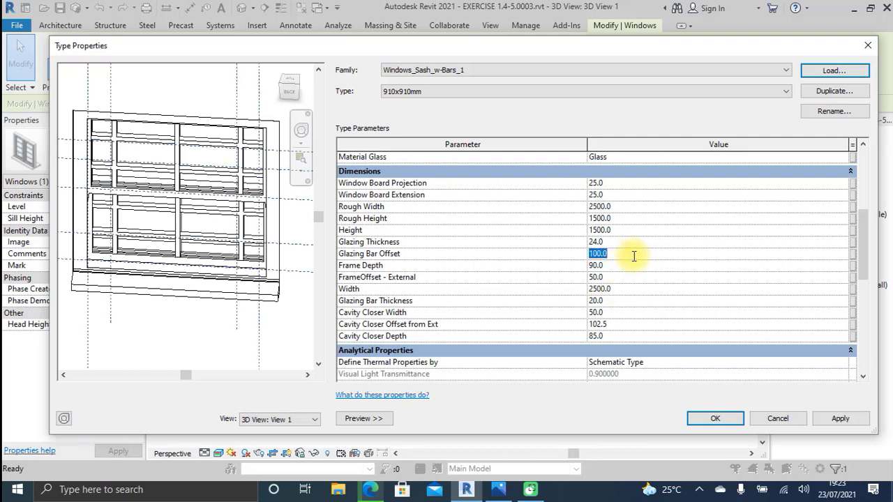
# Review the sash type's remaining parameters, check its preview, and apply the type to the selected front window
pyautogui.scroll(-4, 507, 257)
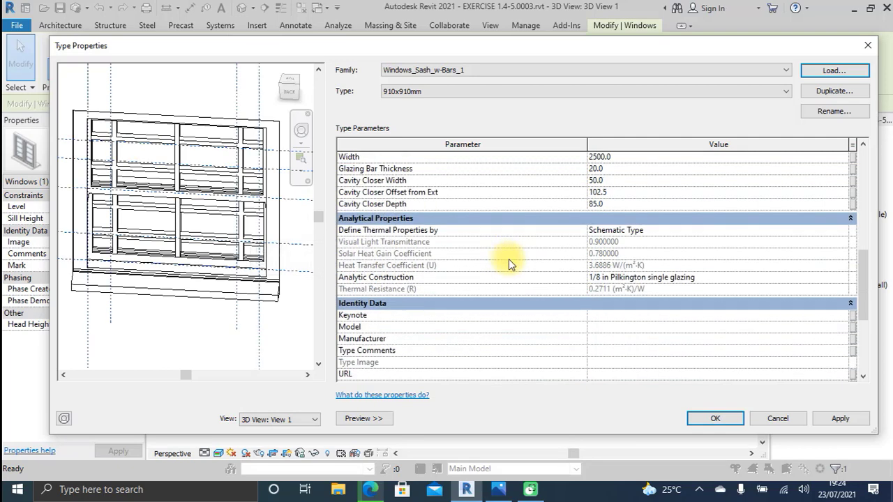
pyautogui.scroll(-5, 509, 259)
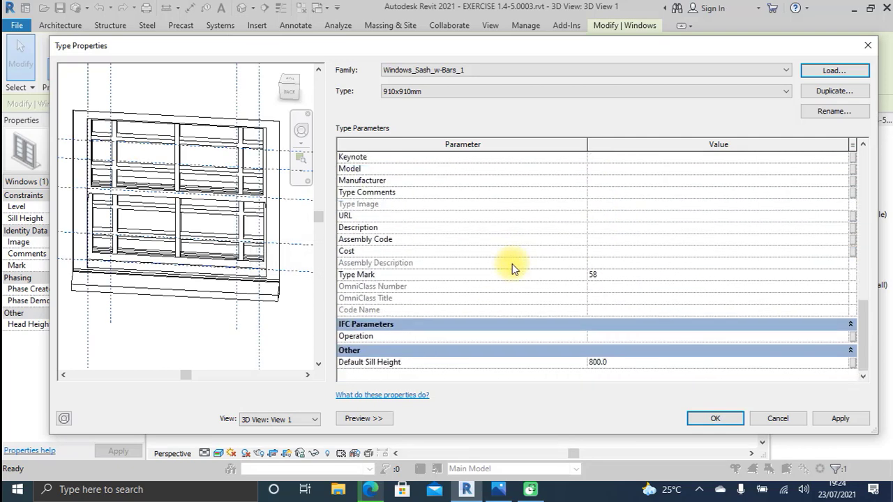
pyautogui.click(618, 361)
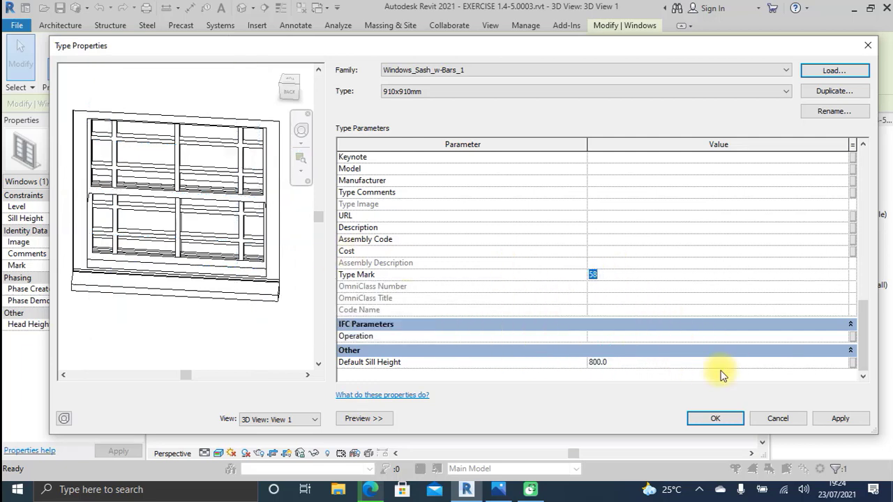
pyautogui.scroll(6, 631, 265)
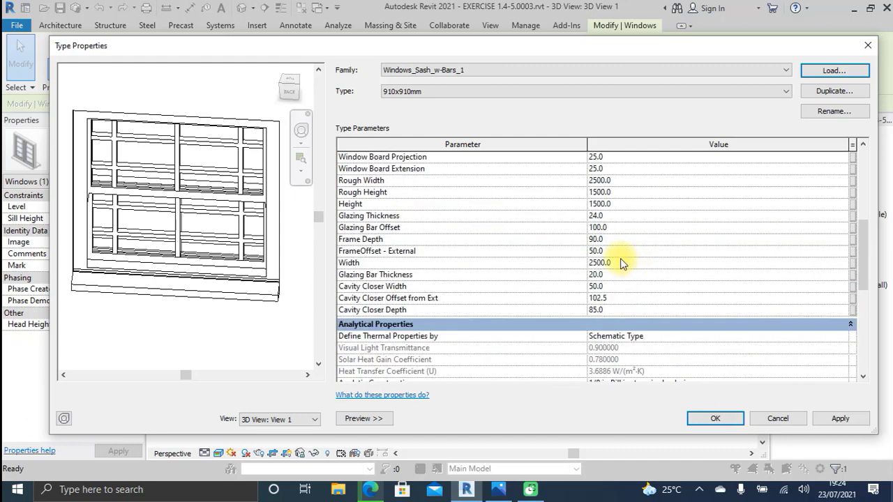
pyautogui.click(840, 419)
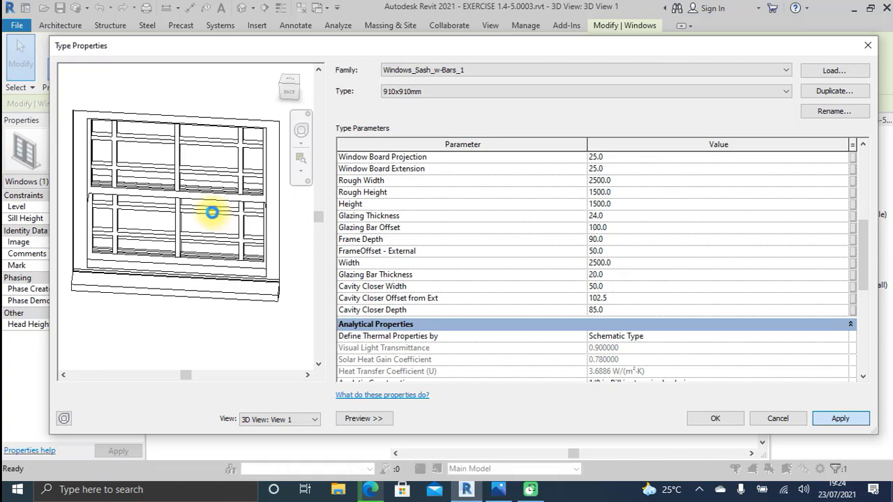
pyautogui.scroll(4, 149, 201)
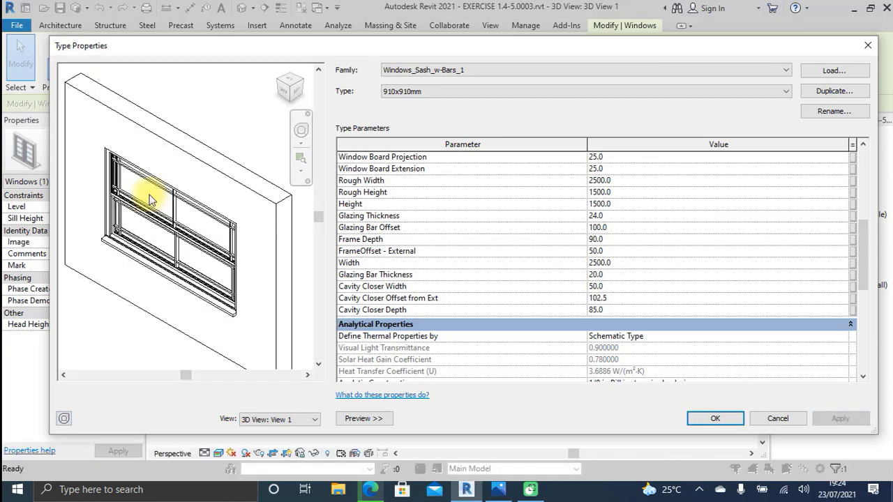
pyautogui.keyDown('shift'); pyautogui.moveTo(161, 227); pyautogui.dragTo(189, 169, button='middle'); pyautogui.keyUp('shift')
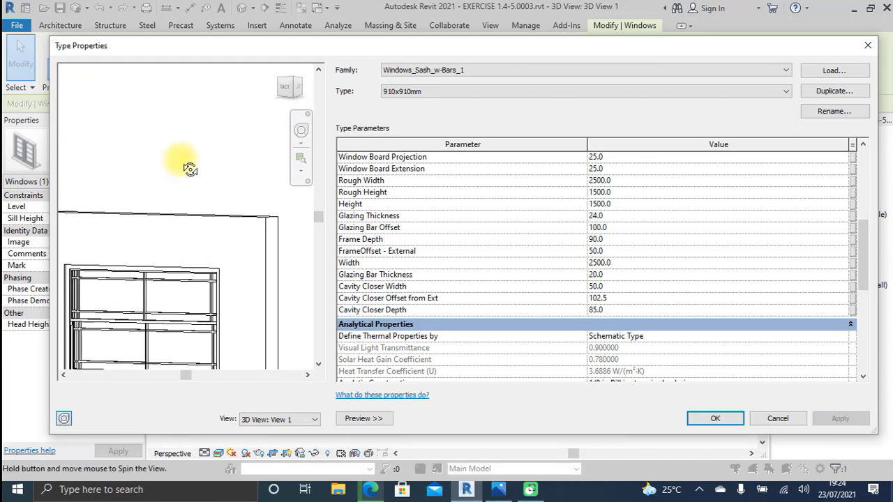
pyautogui.click(716, 417)
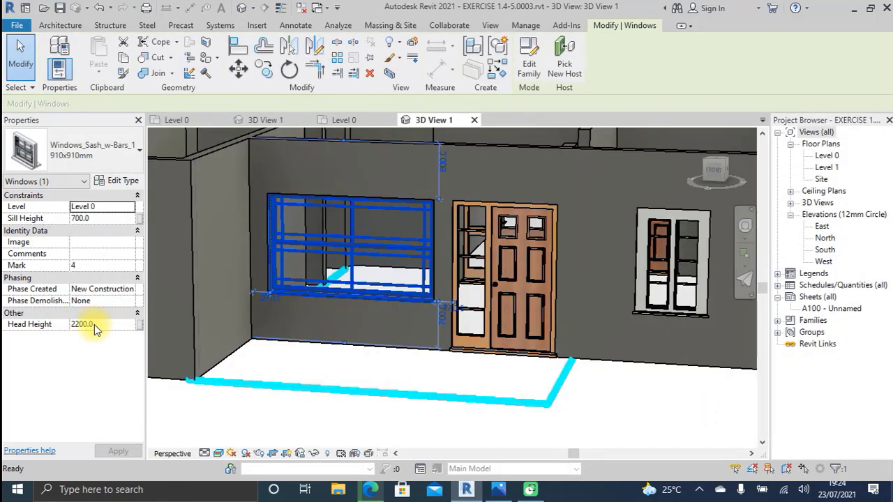
# Examine the new sash window beside the entrance door and the projecting room's front window in 3D
pyautogui.moveTo(44, 328)
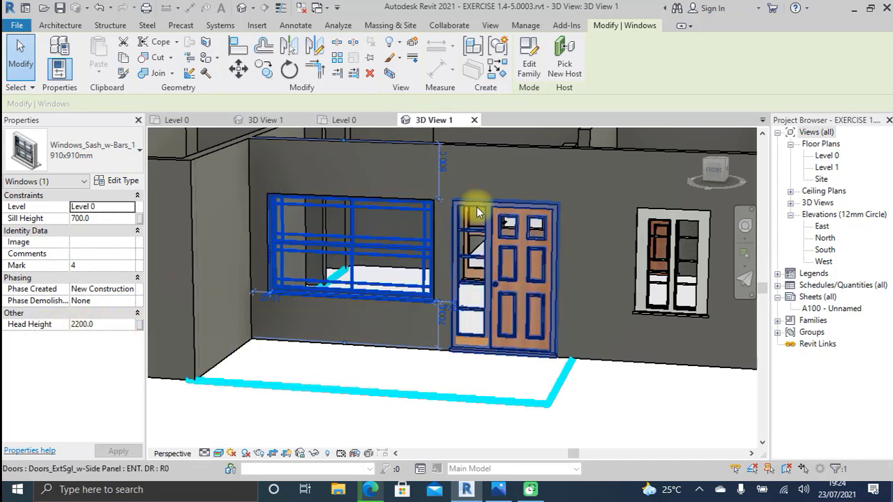
pyautogui.moveTo(393, 255); pyautogui.dragTo(399, 295, button='middle')
pyautogui.press('Escape')
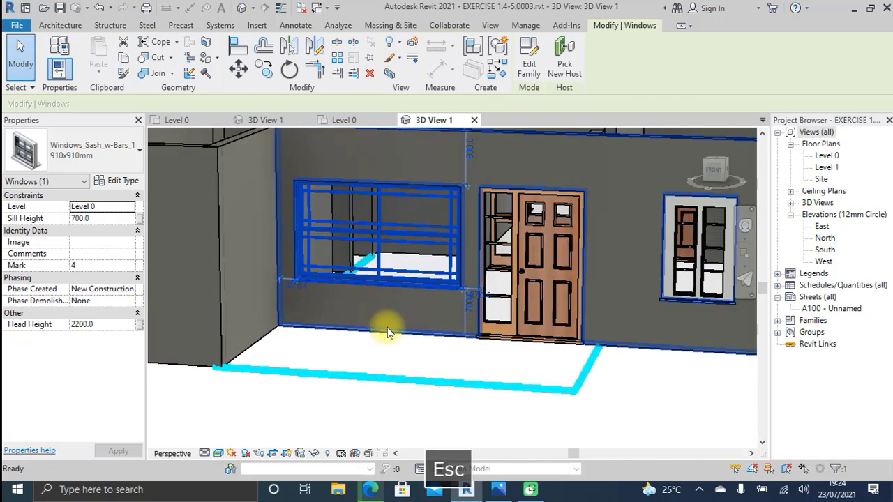
pyautogui.press('Escape')
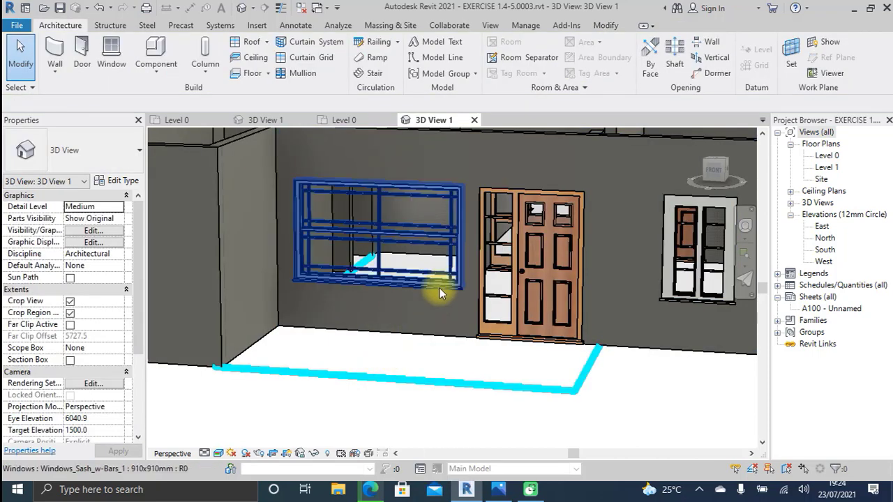
pyautogui.keyDown('shift'); pyautogui.moveTo(433, 251); pyautogui.dragTo(359, 303, button='middle'); pyautogui.keyUp('shift')
pyautogui.scroll(5, 279, 374)
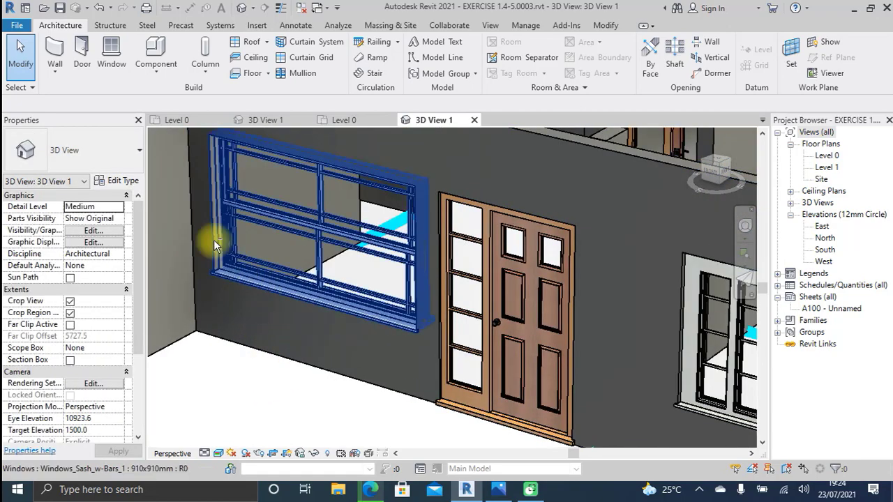
pyautogui.keyDown('shift'); pyautogui.moveTo(214, 240); pyautogui.dragTo(281, 227, button='middle'); pyautogui.keyUp('shift')
pyautogui.scroll(-5, 281, 227)
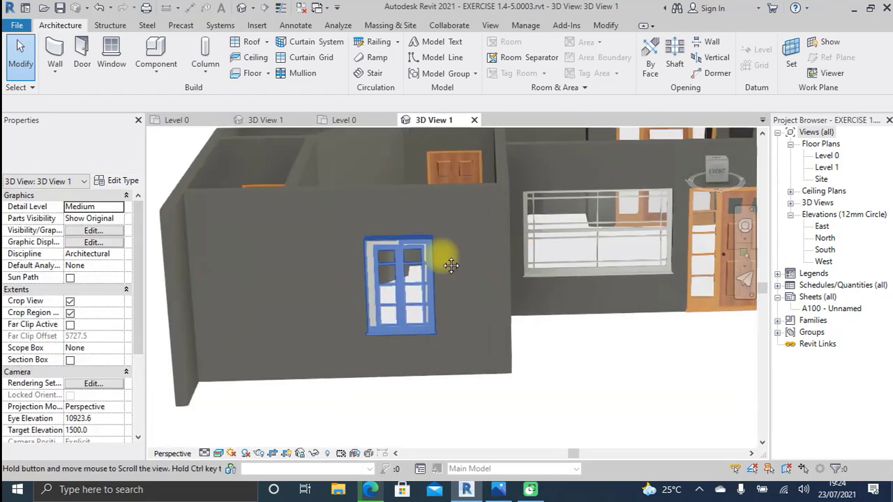
pyautogui.click(380, 310)
pyautogui.scroll(3, 379, 303)
pyautogui.keyDown('shift'); pyautogui.moveTo(379, 303); pyautogui.dragTo(406, 277, button='middle'); pyautogui.keyUp('shift')
pyautogui.scroll(-3, 407, 277)
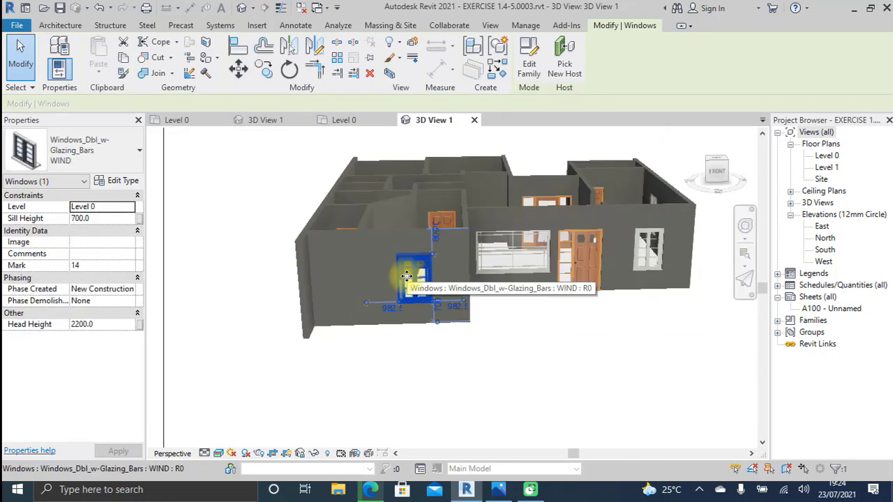
# Orbit to the building's left side and extend the 3D view's crop boundary outward past the cut-off wall
pyautogui.keyDown('shift'); pyautogui.moveTo(351, 199); pyautogui.dragTo(391, 258, button='middle'); pyautogui.keyUp('shift')
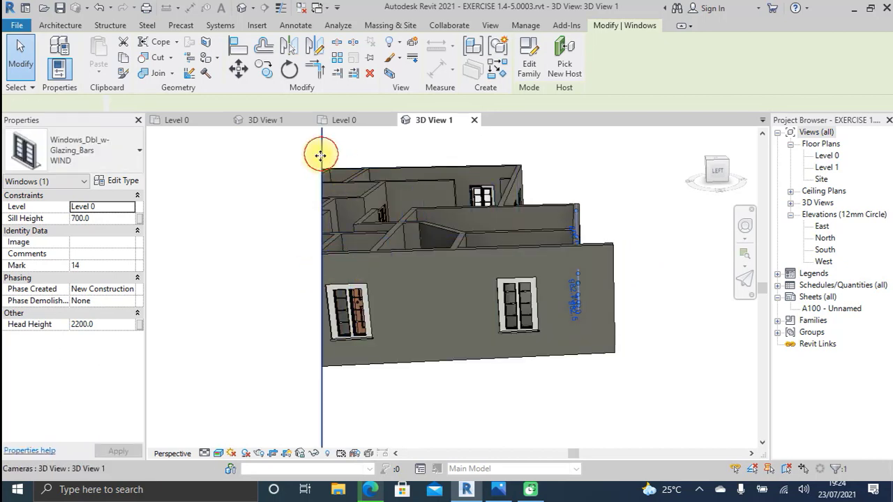
pyautogui.click(319, 247)
pyautogui.moveTo(321, 214); pyautogui.dragTo(177, 213)
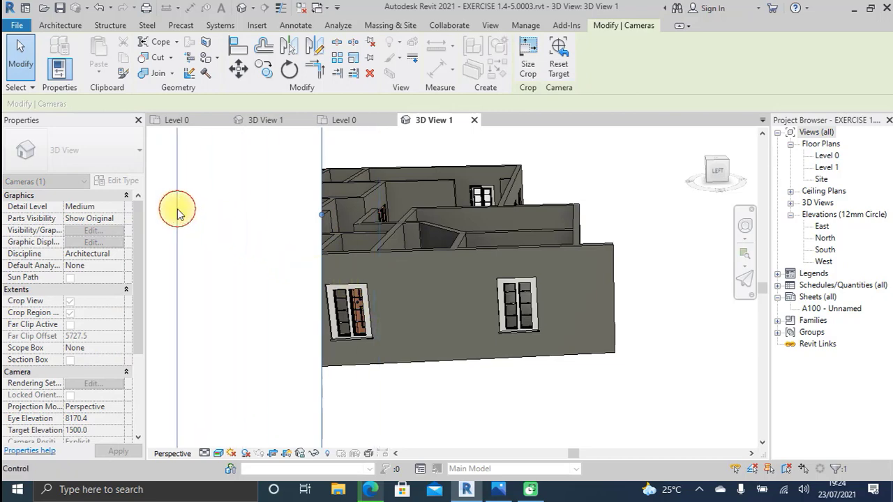
# Select the three WIND windows on the building's left wall and duplicate their type as BATH WD
pyautogui.moveTo(318, 259); pyautogui.dragTo(440, 248, button='middle')
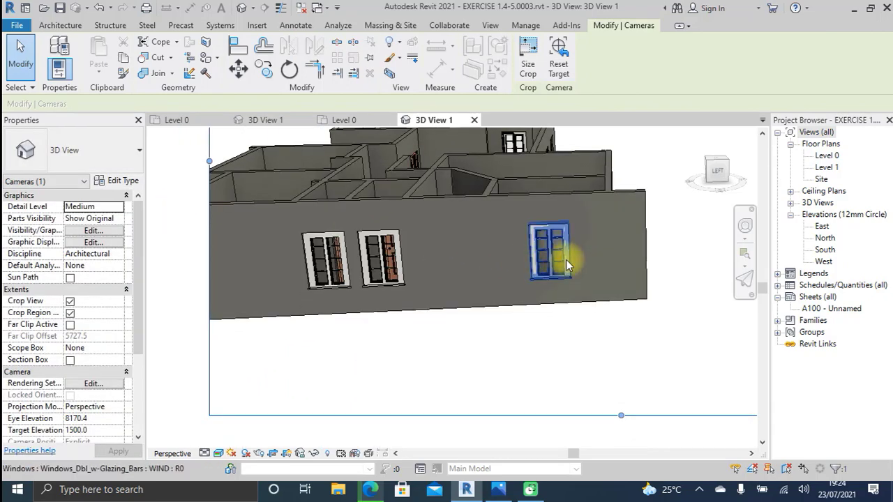
pyautogui.click(550, 274)
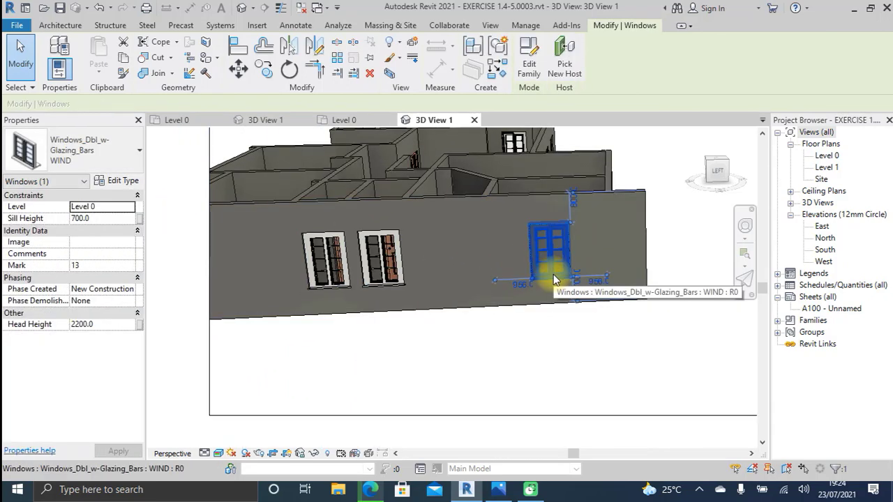
pyautogui.keyDown('ctrl'); pyautogui.click(382, 273); pyautogui.keyUp('ctrl')
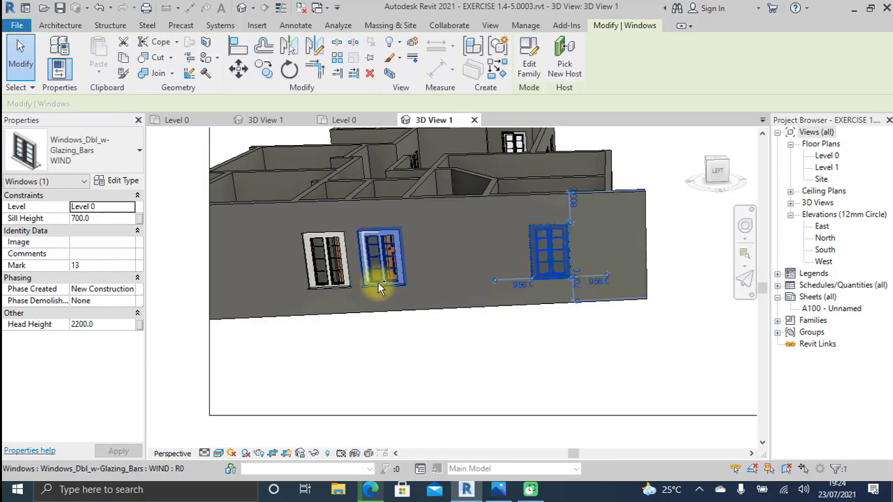
pyautogui.keyDown('ctrl'); pyautogui.click(328, 281); pyautogui.keyUp('ctrl')
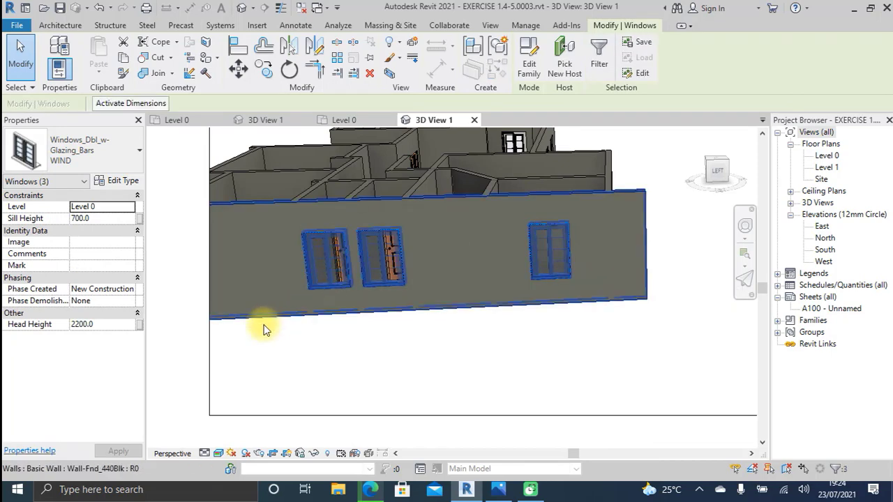
pyautogui.click(124, 180)
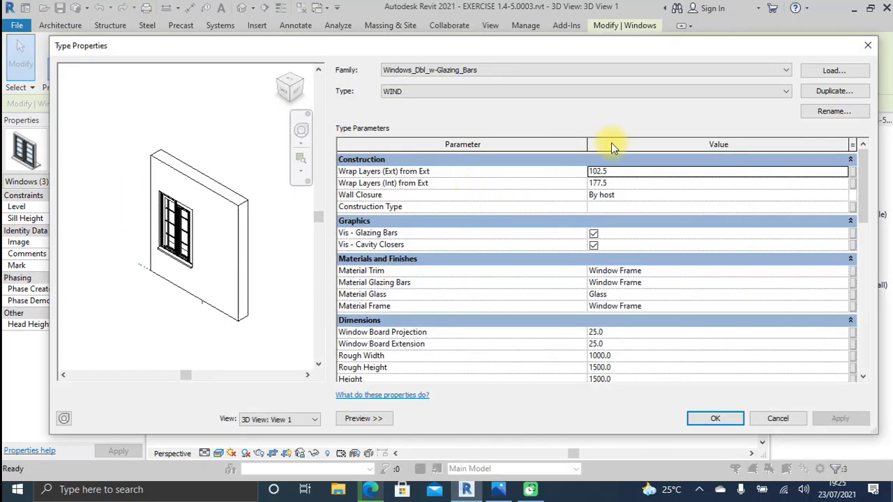
pyautogui.click(813, 91)
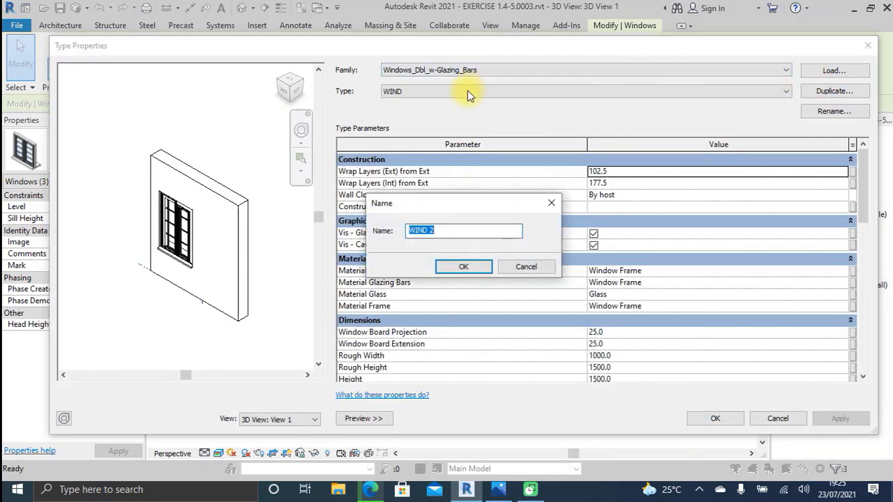
pyautogui.write('B')
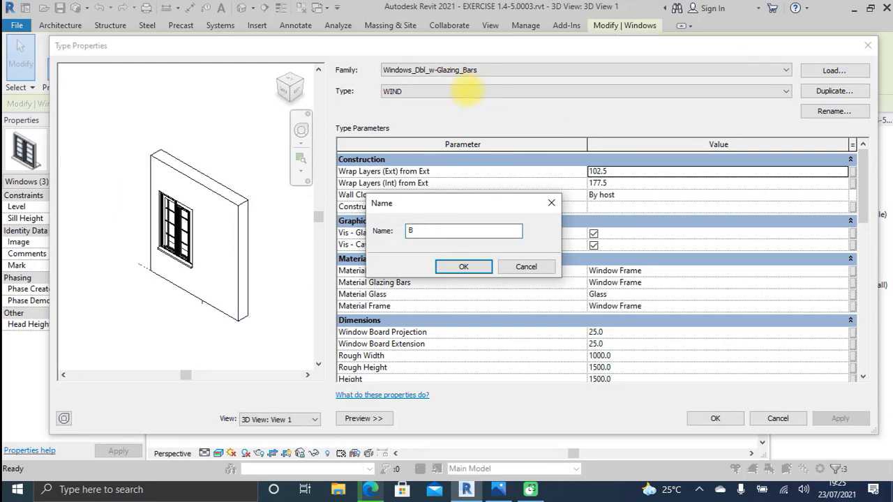
pyautogui.write('AT H WDF')
pyautogui.press('BackSpace')
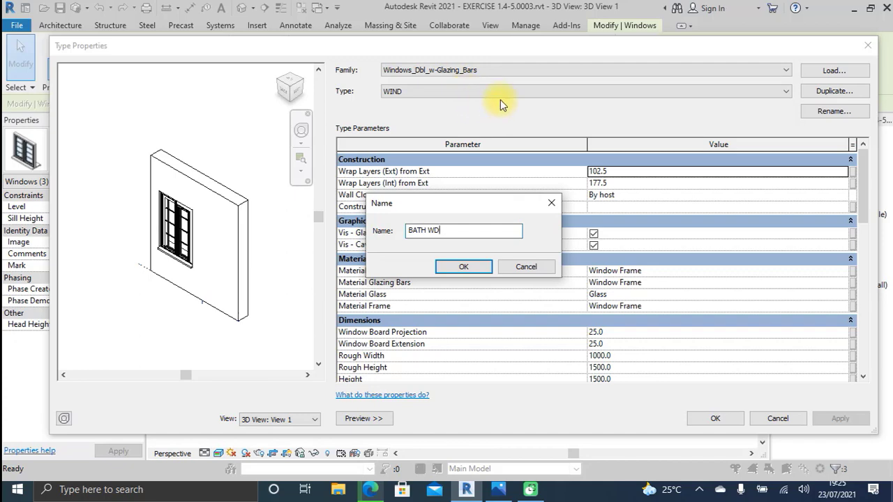
pyautogui.click(460, 268)
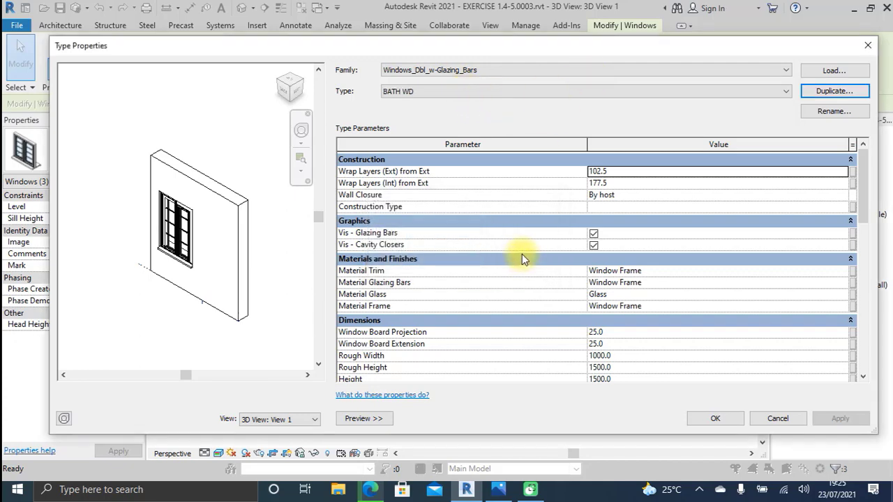
# Set the BATH WD type's Height to 700 and Width to 500, and accept it for the three windows
pyautogui.scroll(-4, 565, 248)
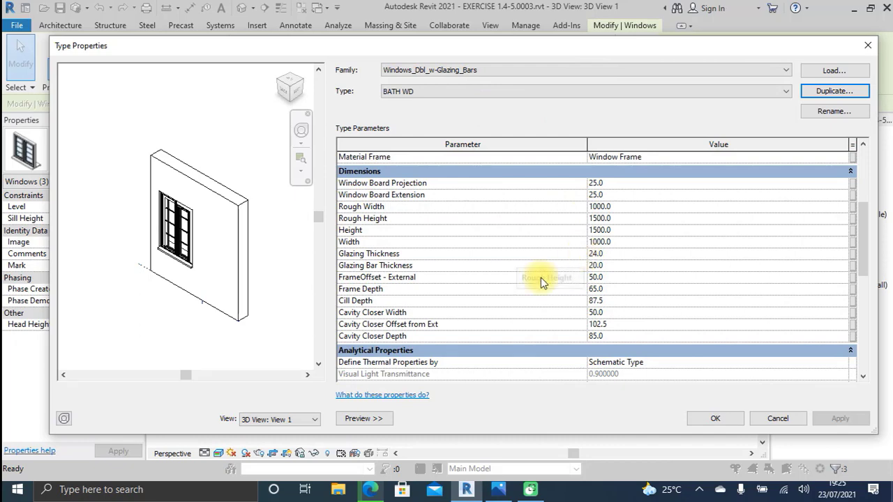
pyautogui.click(625, 230)
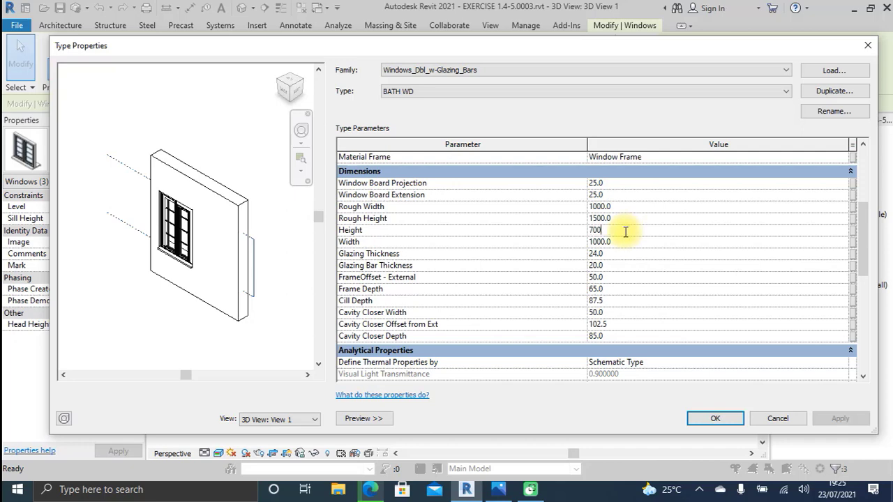
pyautogui.click(626, 242)
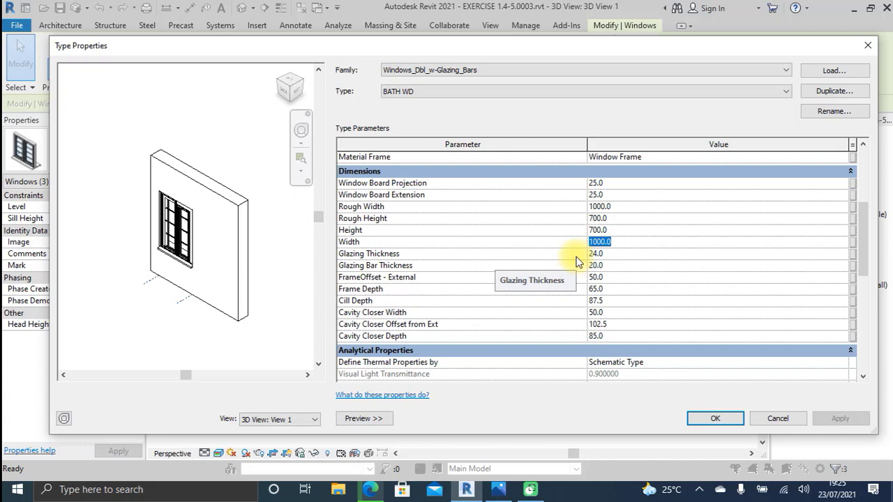
pyautogui.write('5')
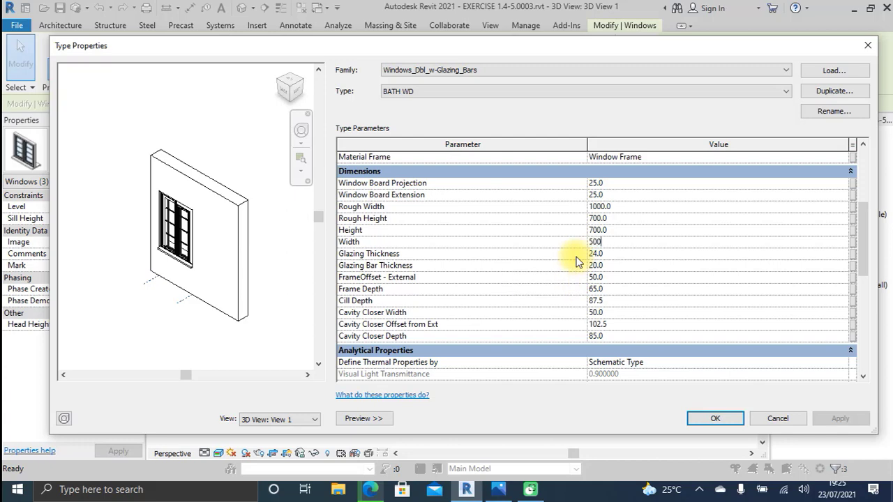
pyautogui.write('00')
pyautogui.click(623, 229)
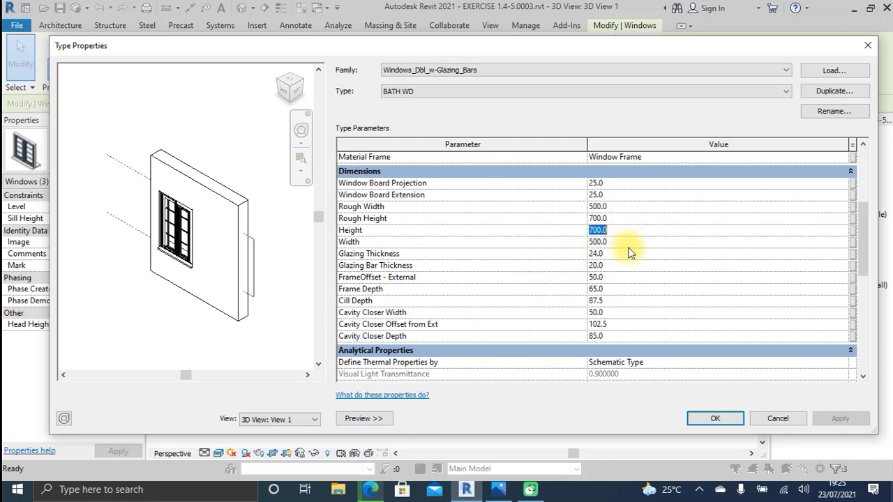
pyautogui.click(721, 419)
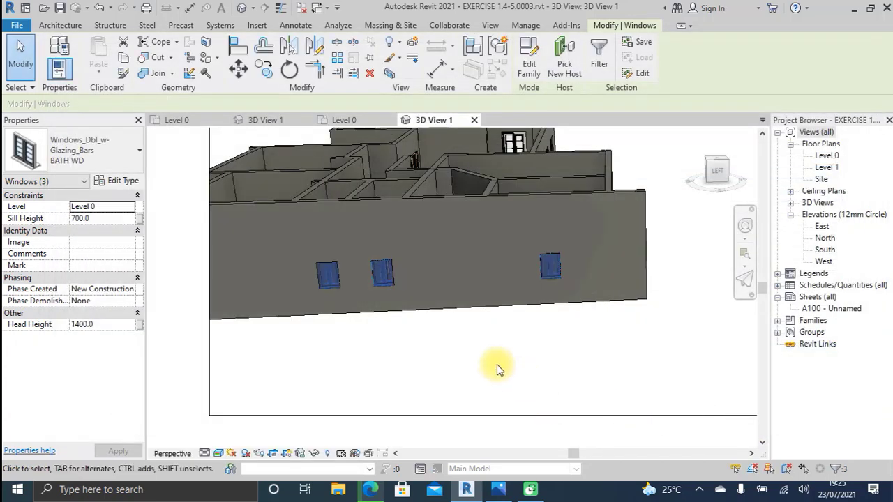
# Set the Head Height of the three bath windows to 2200
pyautogui.scroll(1, 489, 356)
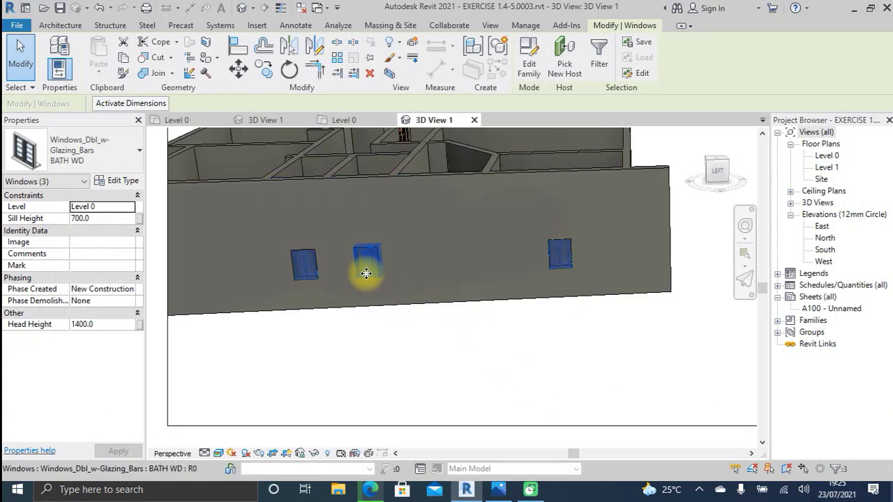
pyautogui.click(101, 324)
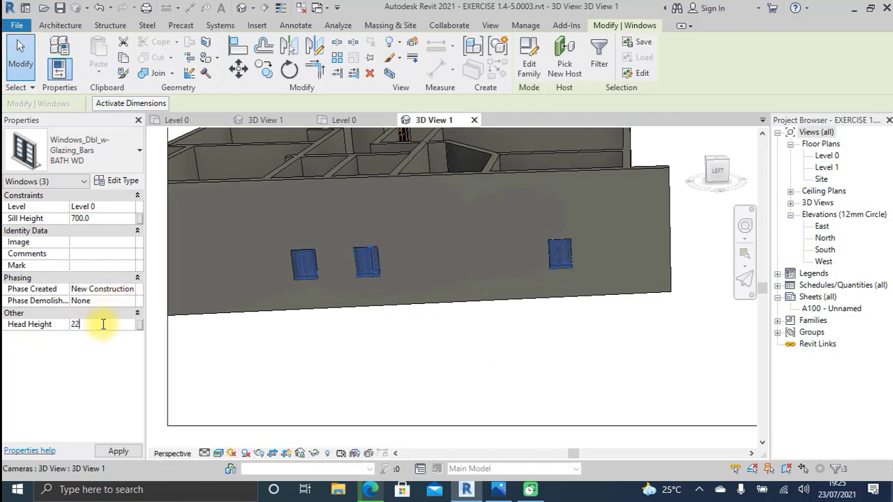
pyautogui.write('2200')
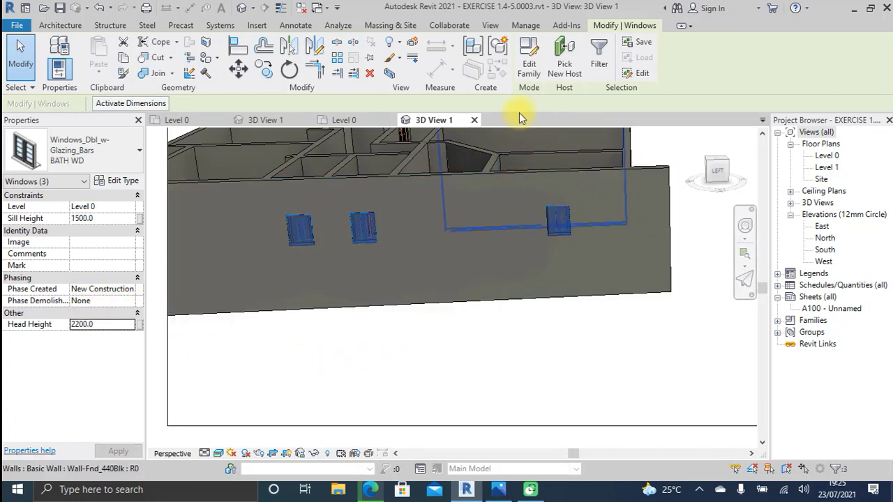
pyautogui.click(535, 326)
# Reselect the three bath windows, set the BATH WD type's Width to 1000, check its preview, and accept the change
pyautogui.scroll(5, 337, 254)
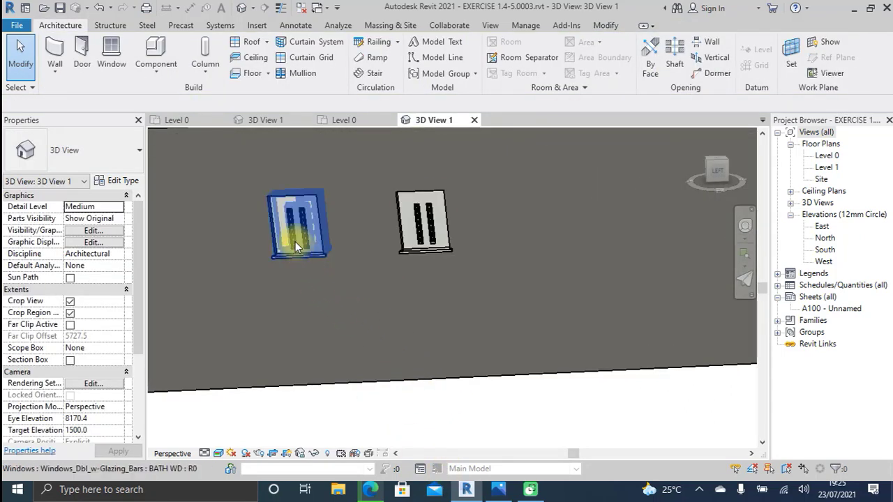
pyautogui.scroll(-4, 296, 246)
pyautogui.scroll(5, 370, 236)
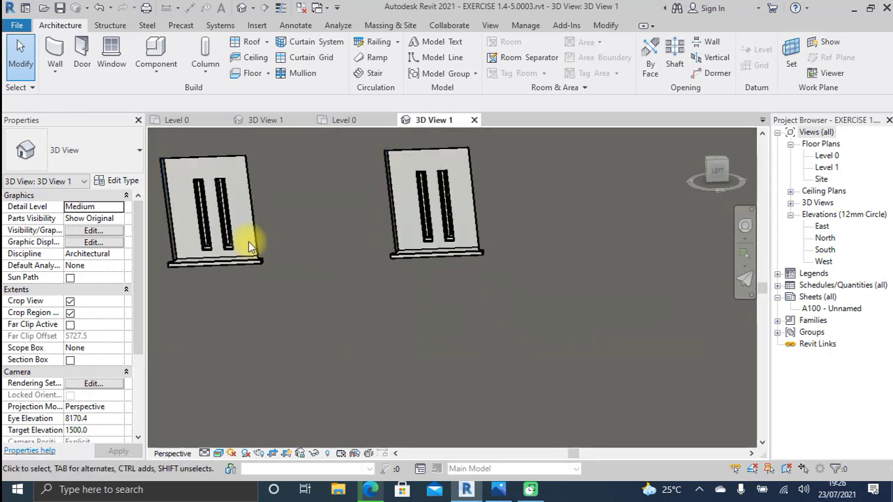
pyautogui.scroll(-3, 212, 239)
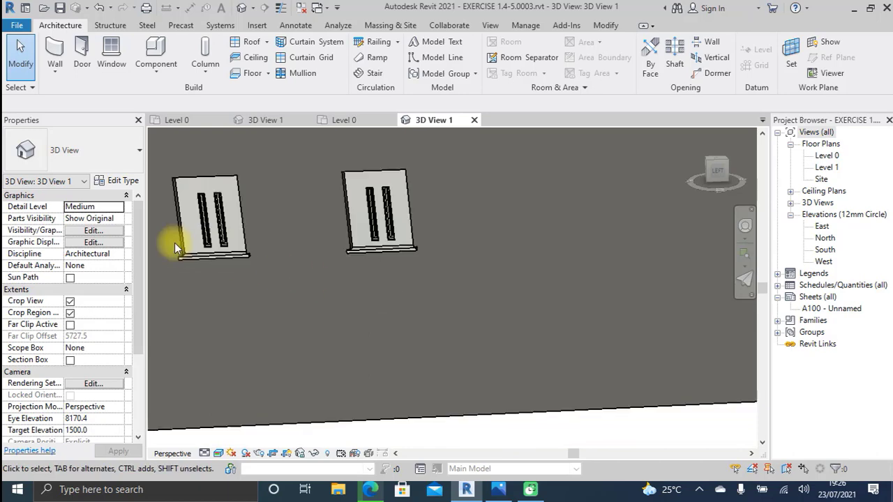
pyautogui.click(202, 246)
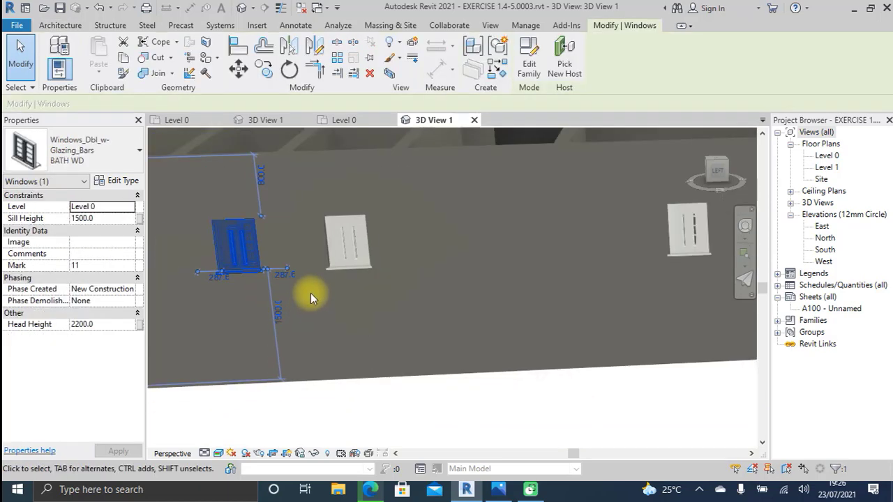
pyautogui.scroll(-1, 345, 261)
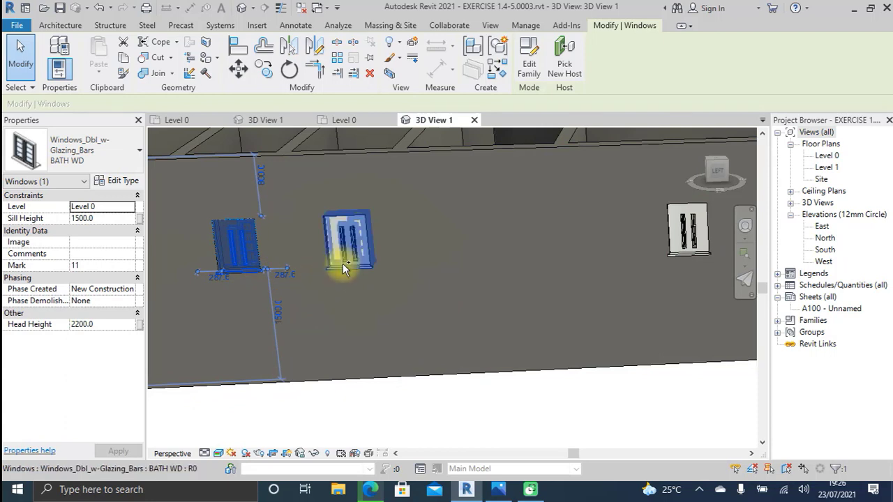
pyautogui.keyDown('ctrl'); pyautogui.click(344, 269); pyautogui.keyUp('ctrl')
pyautogui.keyDown('ctrl'); pyautogui.click(681, 252); pyautogui.keyUp('ctrl')
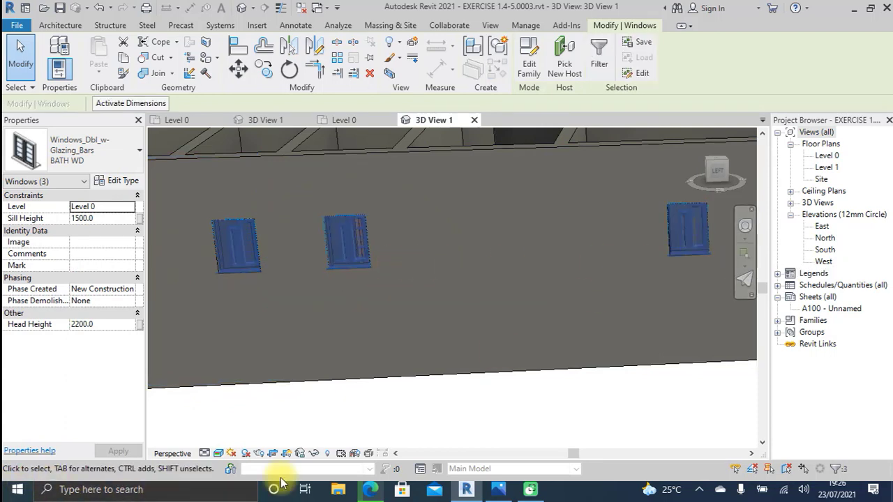
pyautogui.click(129, 180)
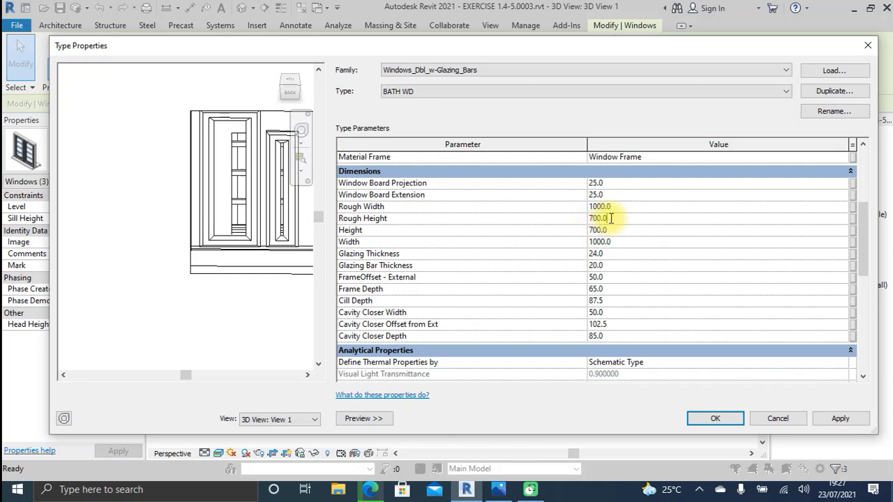
pyautogui.click(838, 419)
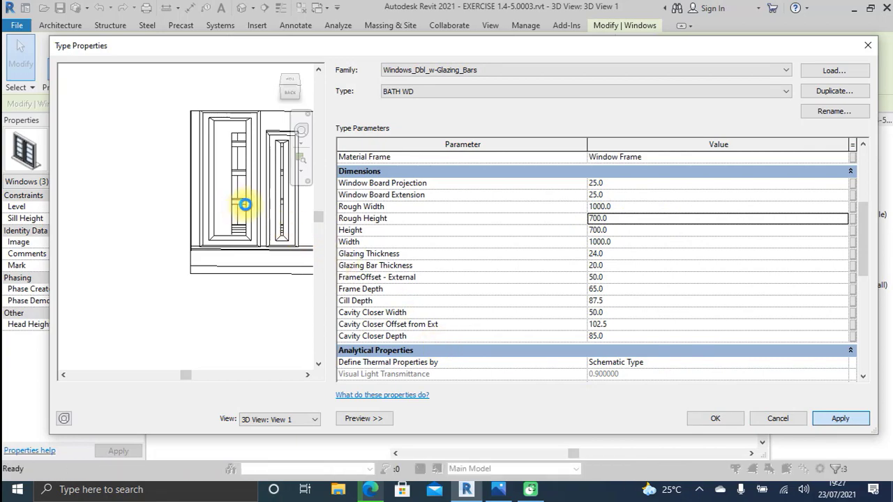
pyautogui.scroll(4, 174, 213)
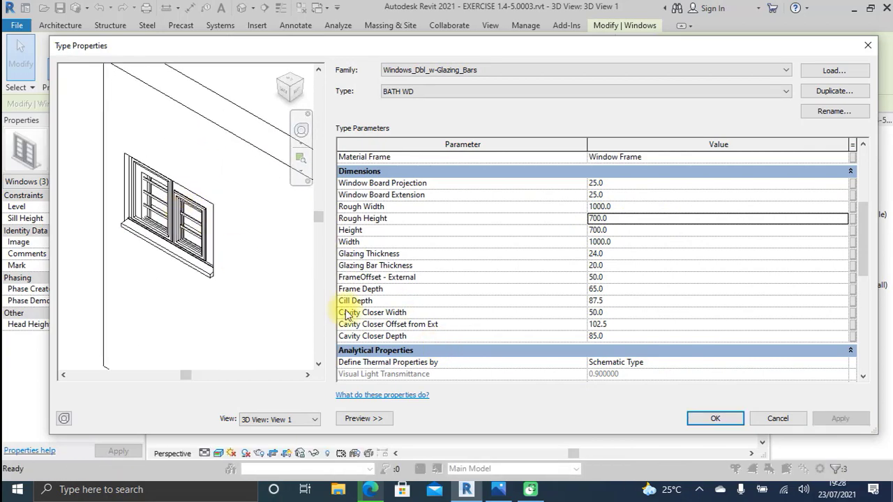
pyautogui.click(714, 419)
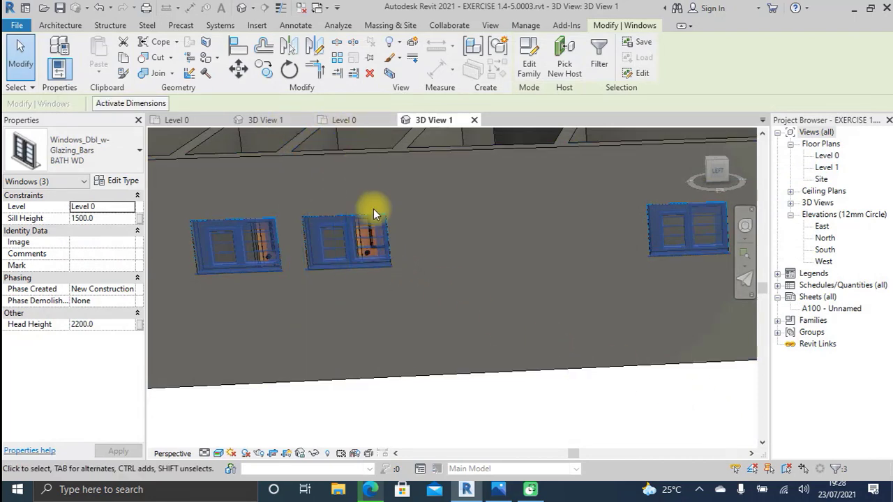
pyautogui.click(422, 433)
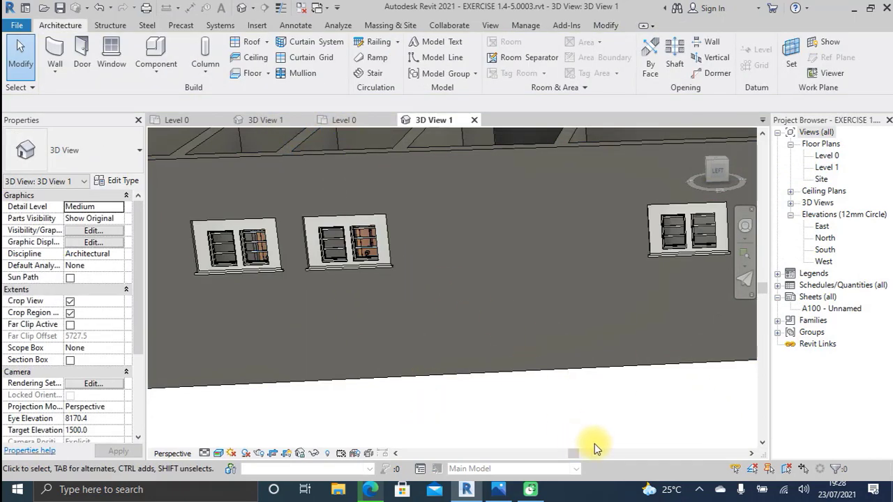
# Compare the resized bath windows in the Level 0 floor plan and on the left wall in 3D
pyautogui.click(352, 119)
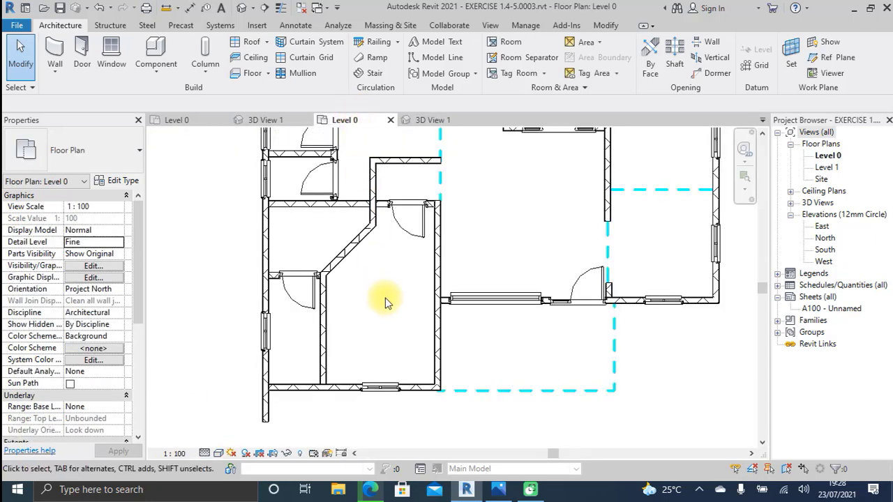
pyautogui.moveTo(379, 265); pyautogui.dragTo(373, 295, button='middle')
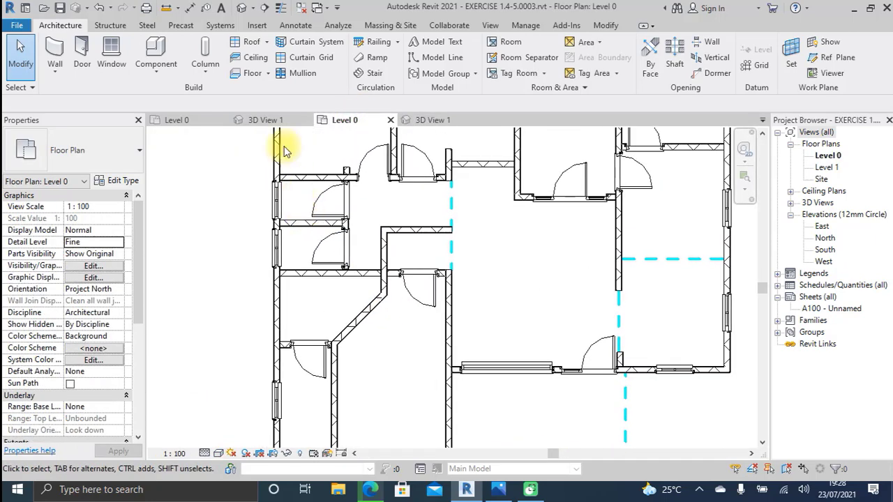
pyautogui.click(422, 117)
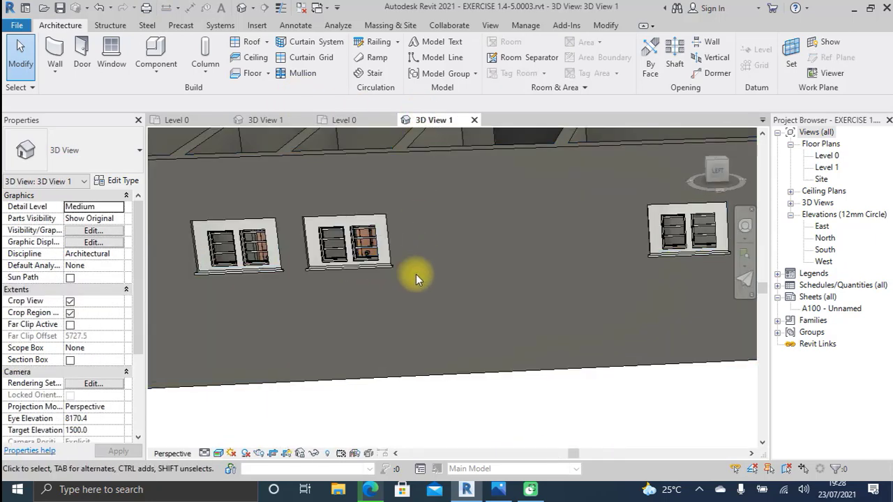
pyautogui.keyDown('shift'); pyautogui.moveTo(413, 273); pyautogui.dragTo(484, 246, button='middle'); pyautogui.keyUp('shift')
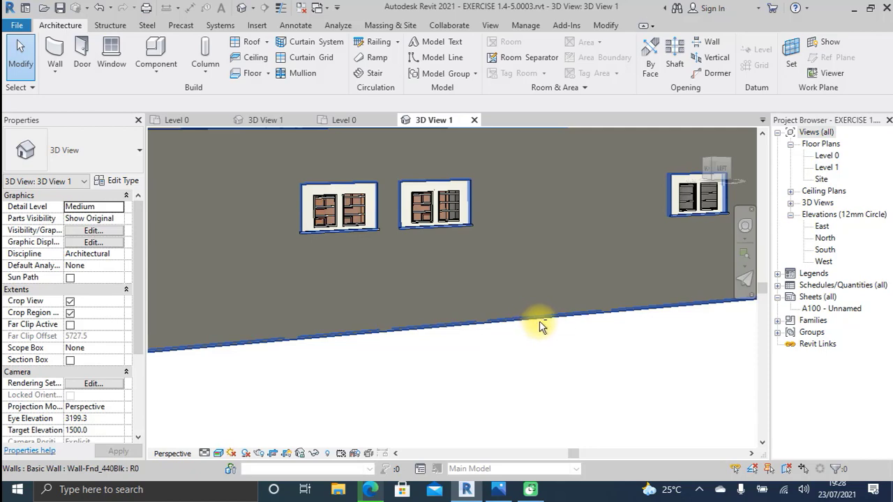
# Examine the front facade's entrance door, sash window and WIND windows in 3D, and return to the Level 0 floor plan
pyautogui.keyDown('shift'); pyautogui.moveTo(539, 321); pyautogui.dragTo(405, 259, button='middle'); pyautogui.keyUp('shift')
pyautogui.scroll(4, 379, 303)
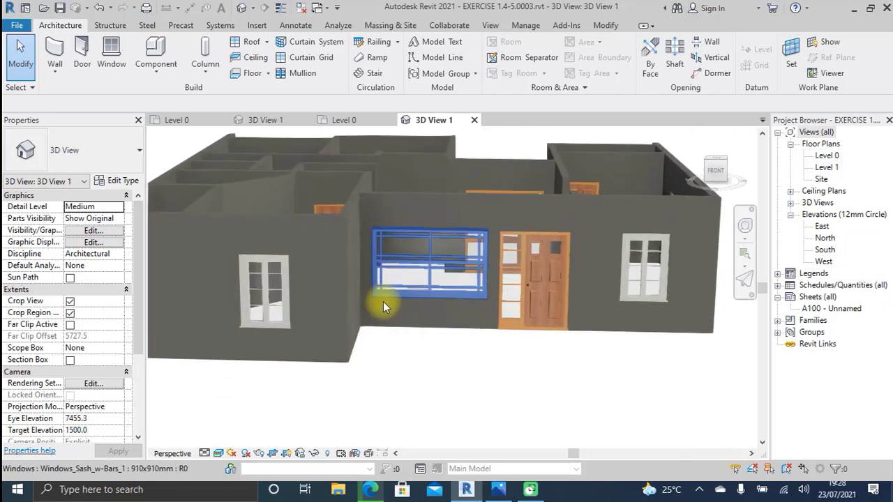
pyautogui.moveTo(383, 302); pyautogui.dragTo(445, 267, button='middle')
pyautogui.scroll(3, 493, 256)
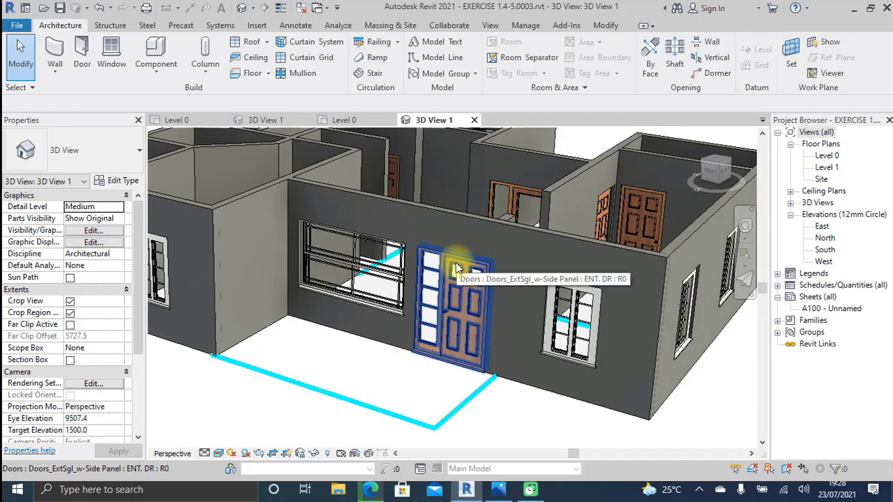
pyautogui.keyDown('shift'); pyautogui.moveTo(439, 319); pyautogui.dragTo(375, 365, button='middle'); pyautogui.keyUp('shift')
pyautogui.moveTo(398, 301)
pyautogui.keyDown('shift'); pyautogui.mouseDown(button='middle')
pyautogui.moveTo(423, 335)
pyautogui.moveTo(403, 307)
pyautogui.mouseUp(button='middle'); pyautogui.keyUp('shift')
pyautogui.moveTo(604, 209); pyautogui.dragTo(472, 173, button='middle')
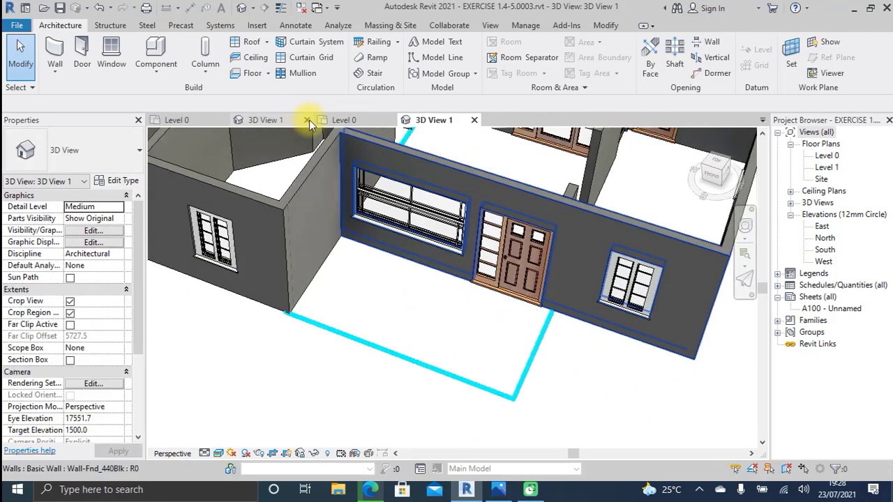
pyautogui.click(357, 120)
pyautogui.scroll(-3, 419, 244)
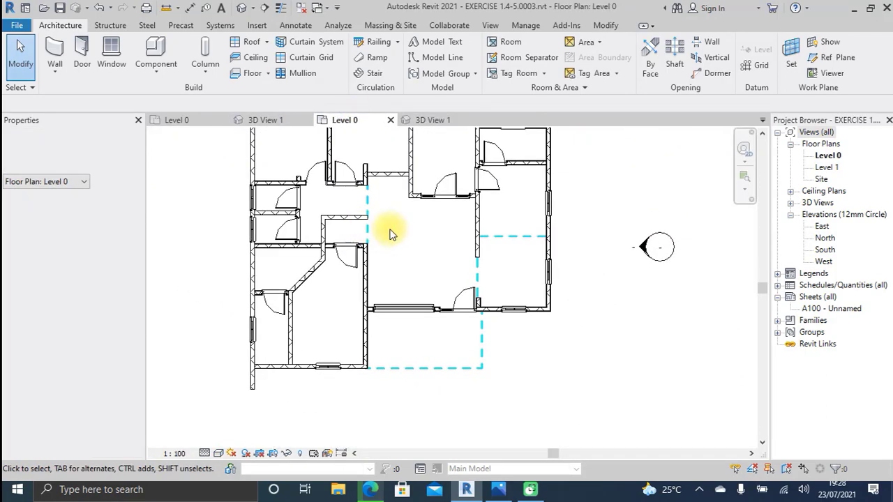